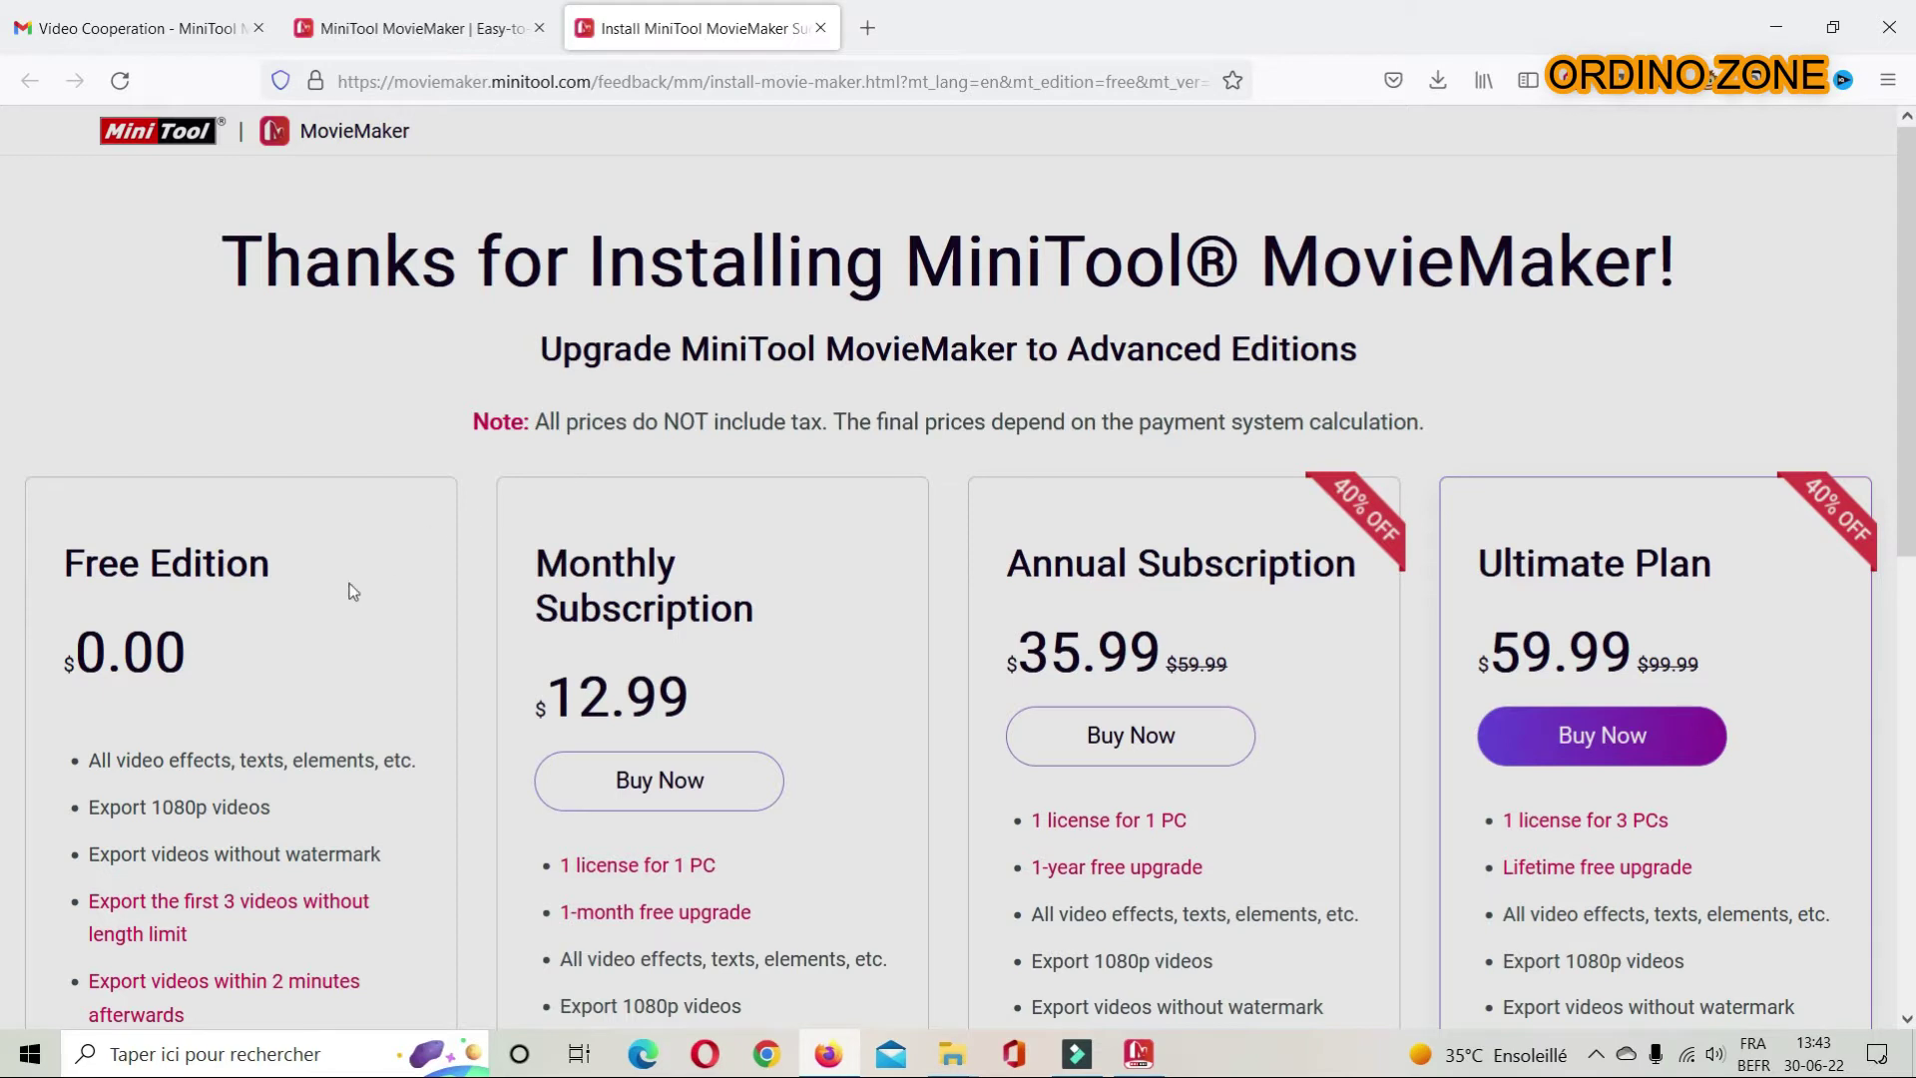
Step: Review the edition prices, then launch the newly installed MiniTool MovieMaker and create a new project
scroll(350, 590, "down", 2)
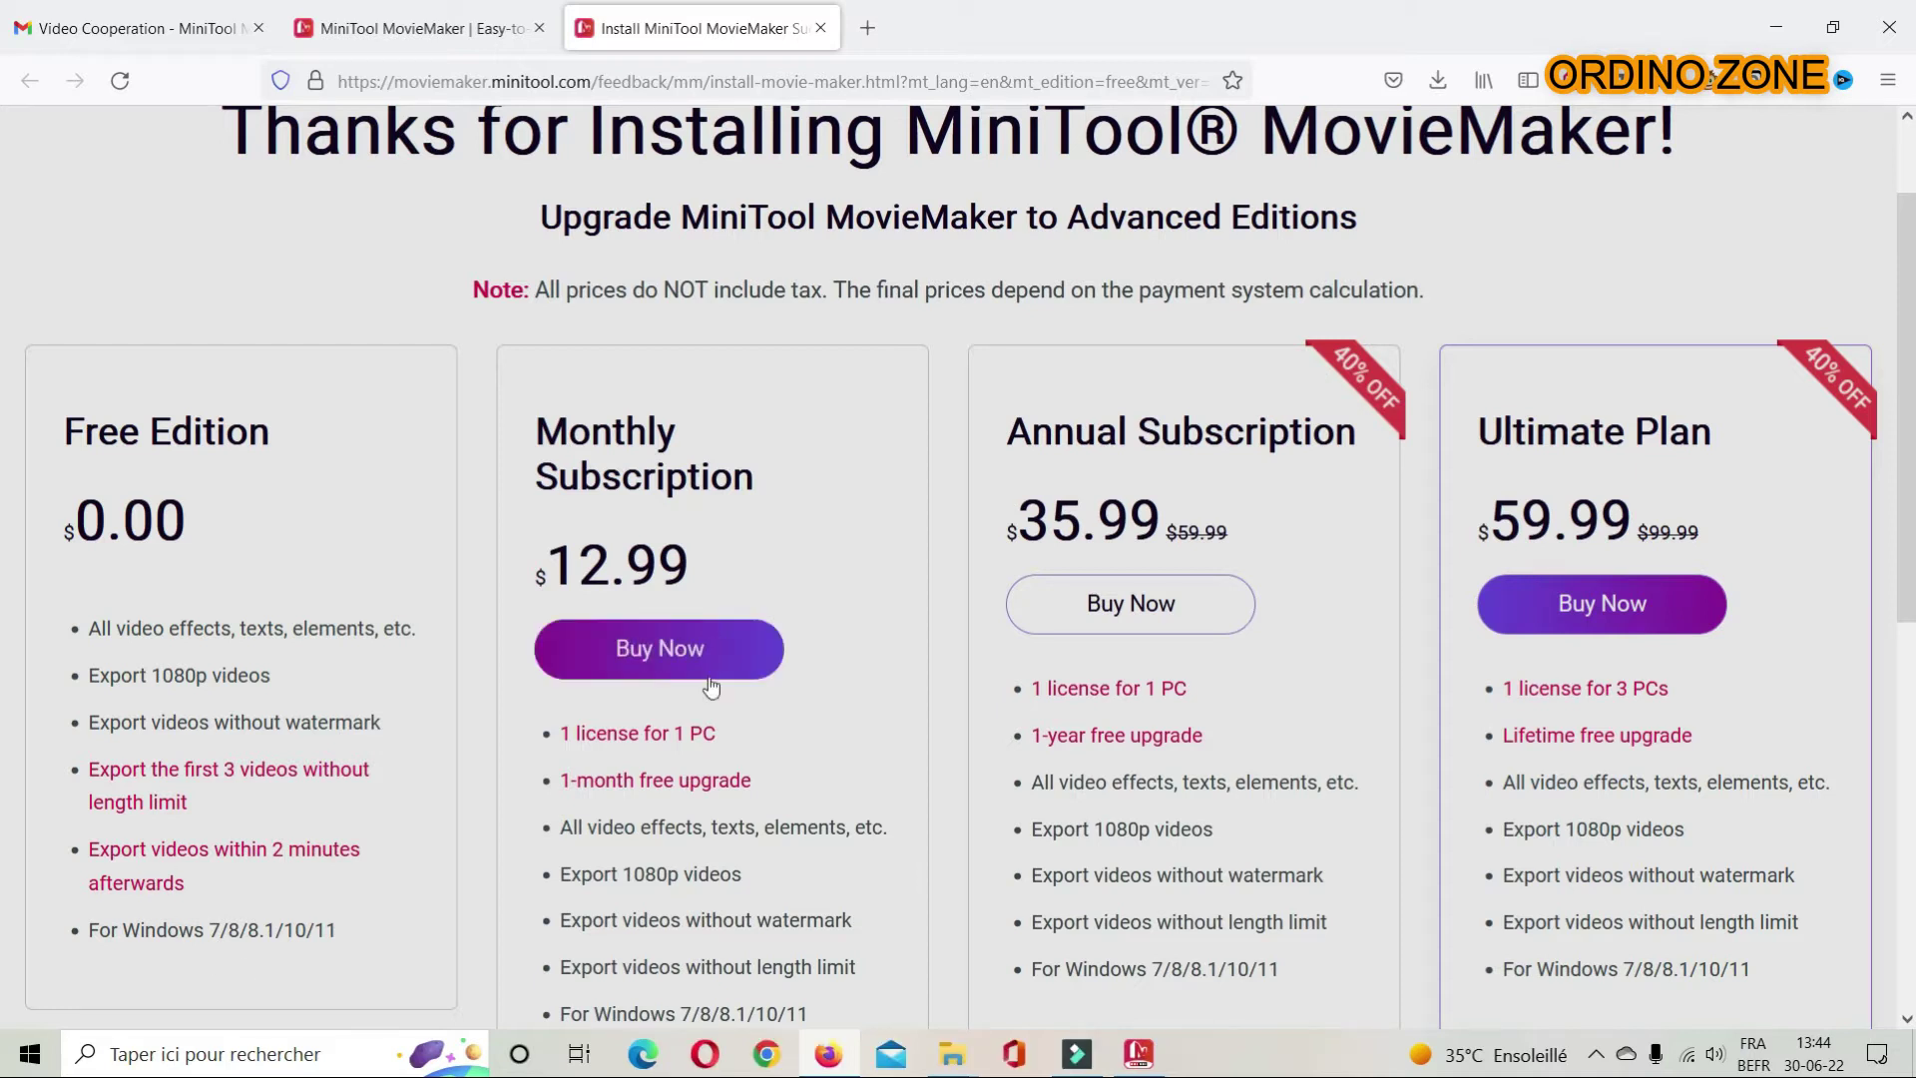
scroll(769, 531, "down", 2)
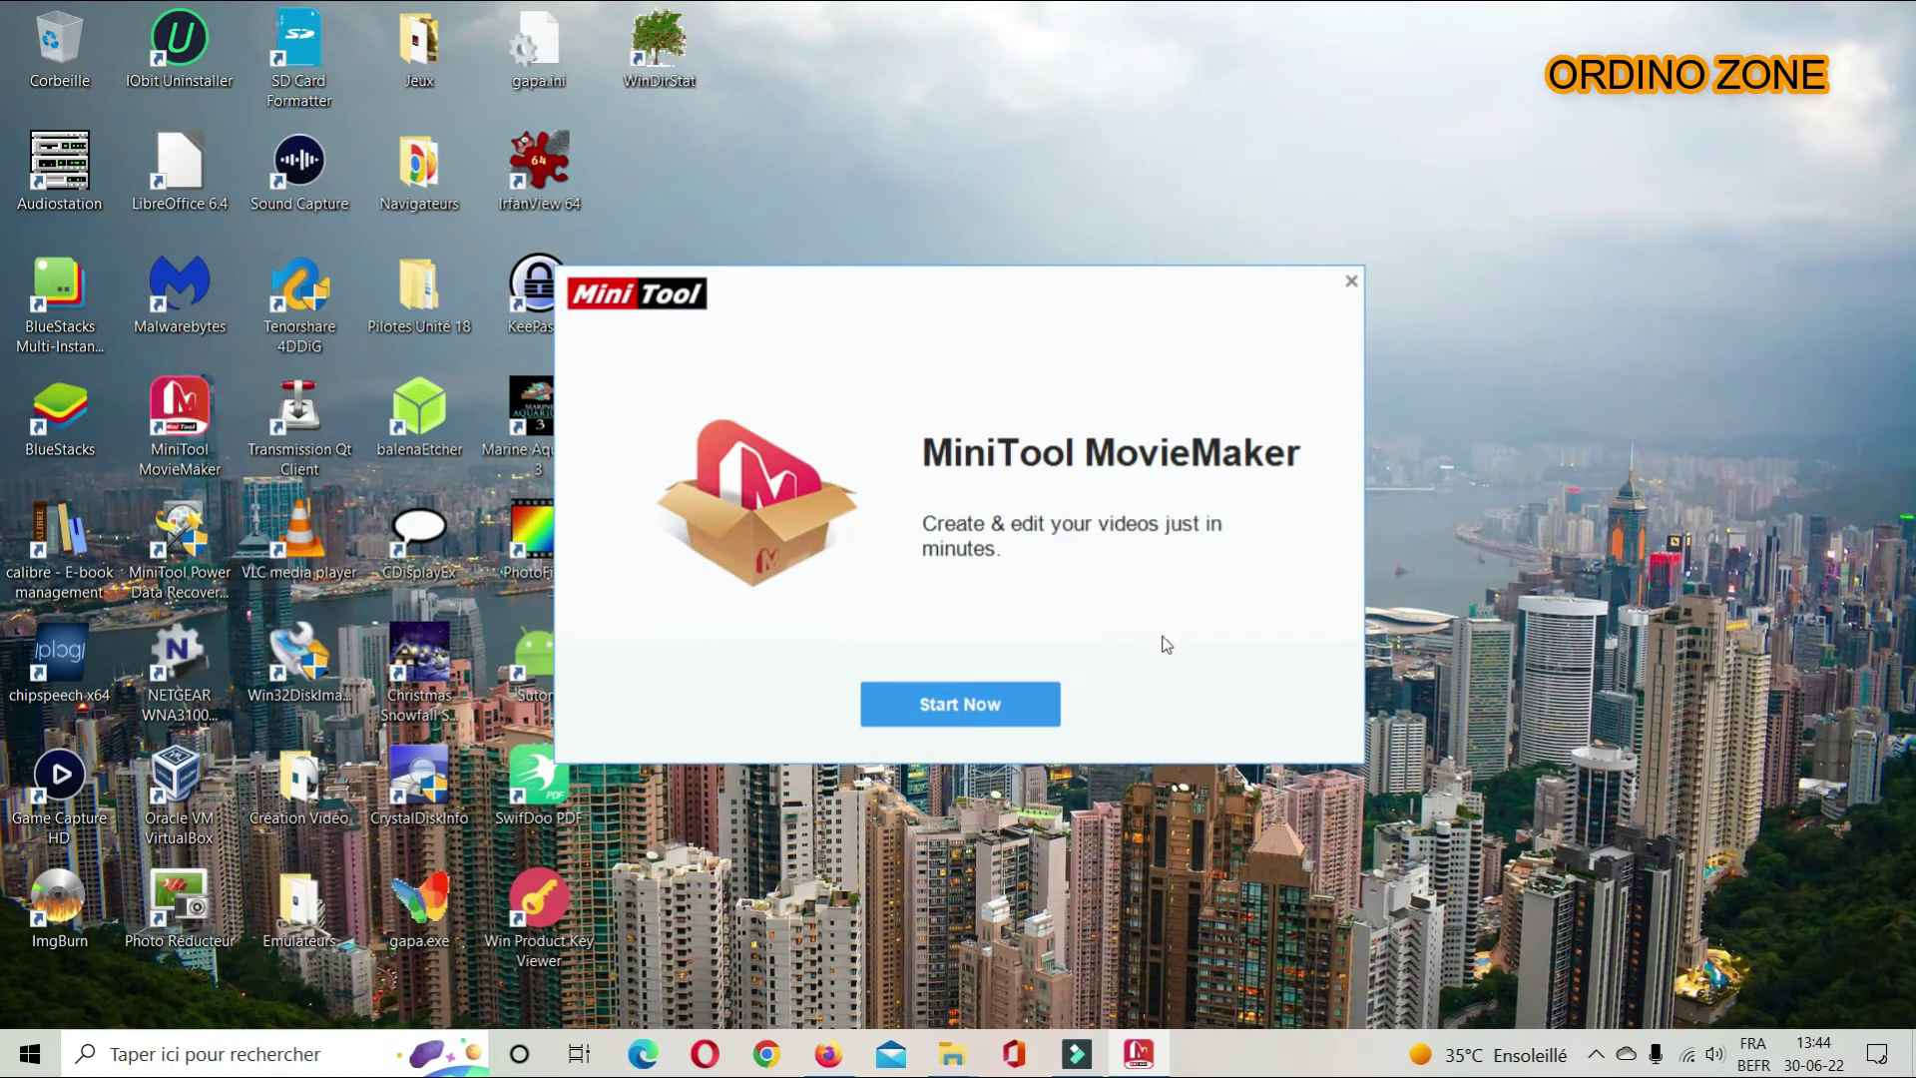
left_click(958, 716)
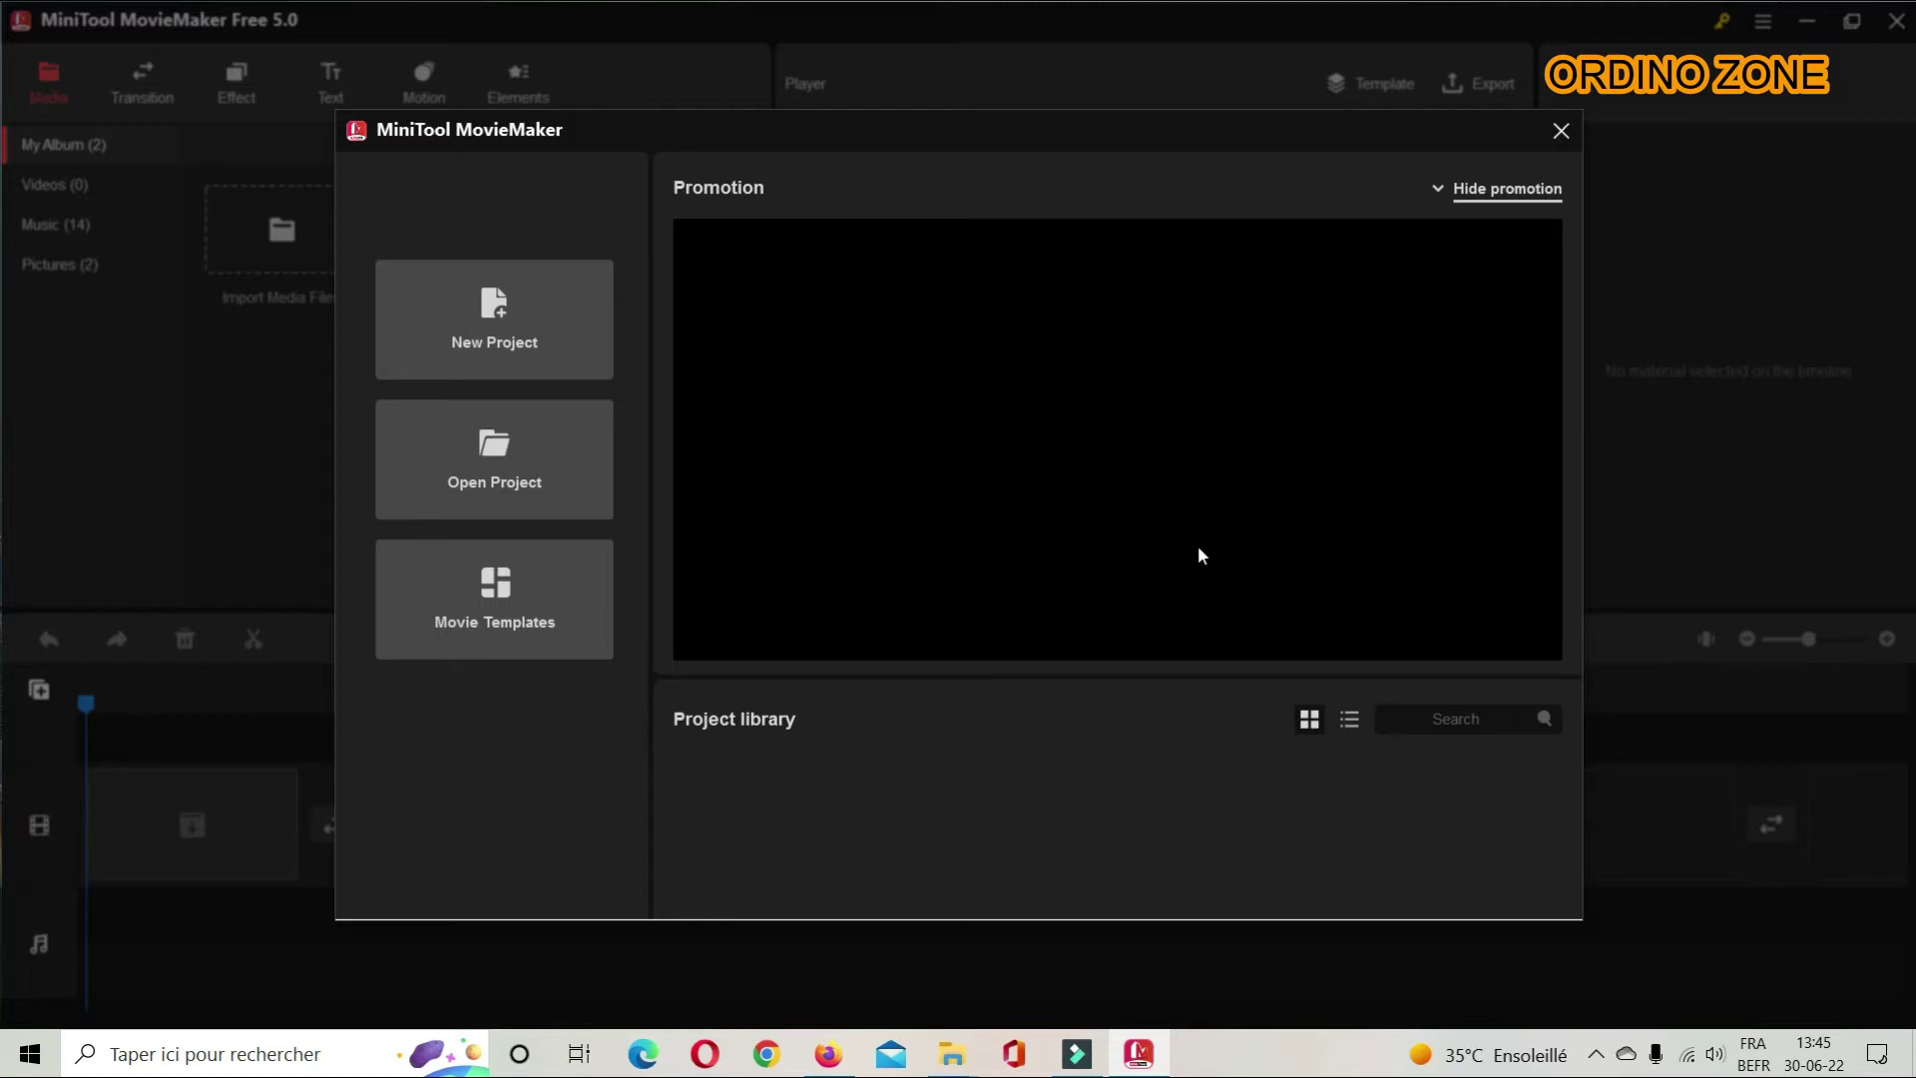
left_click(489, 319)
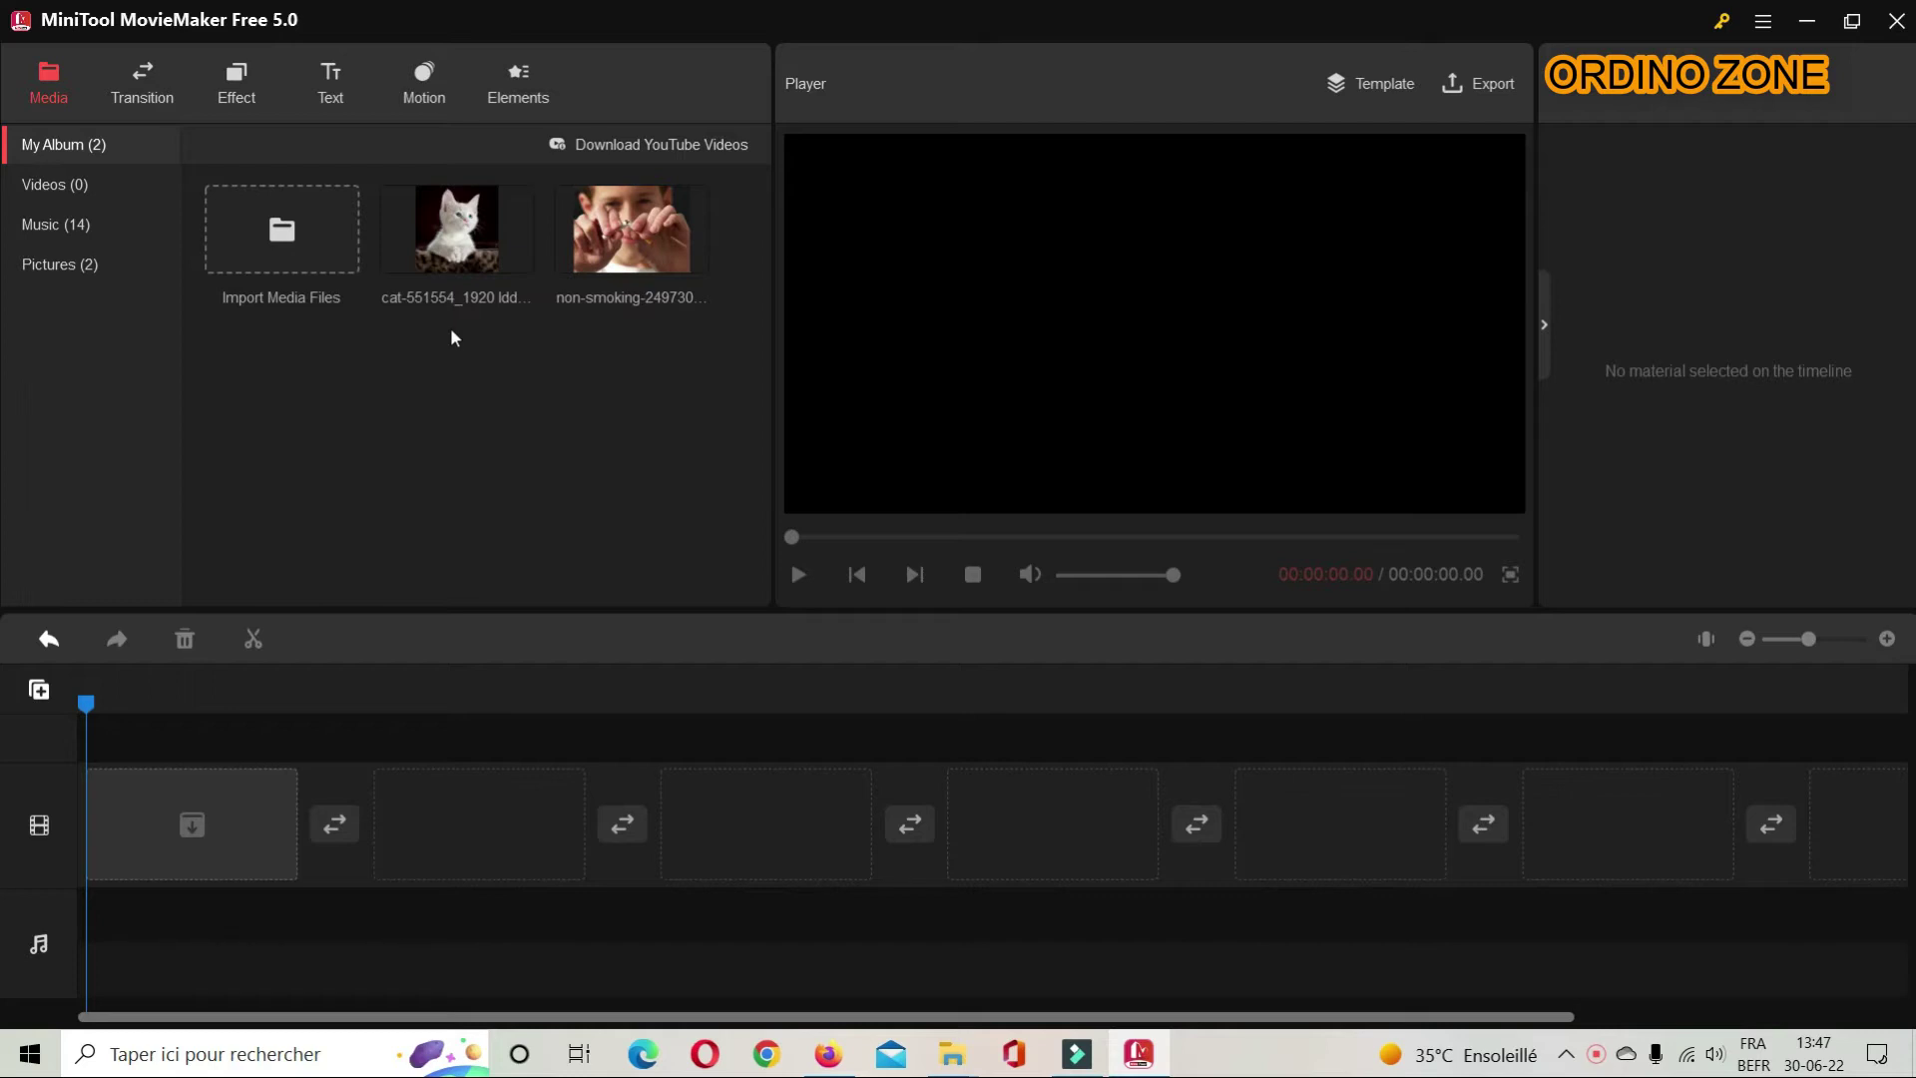
Step: Add the cat picture and the non-smoking picture to the timeline in that order, and play the sequence from the start
mouse_move(504, 239)
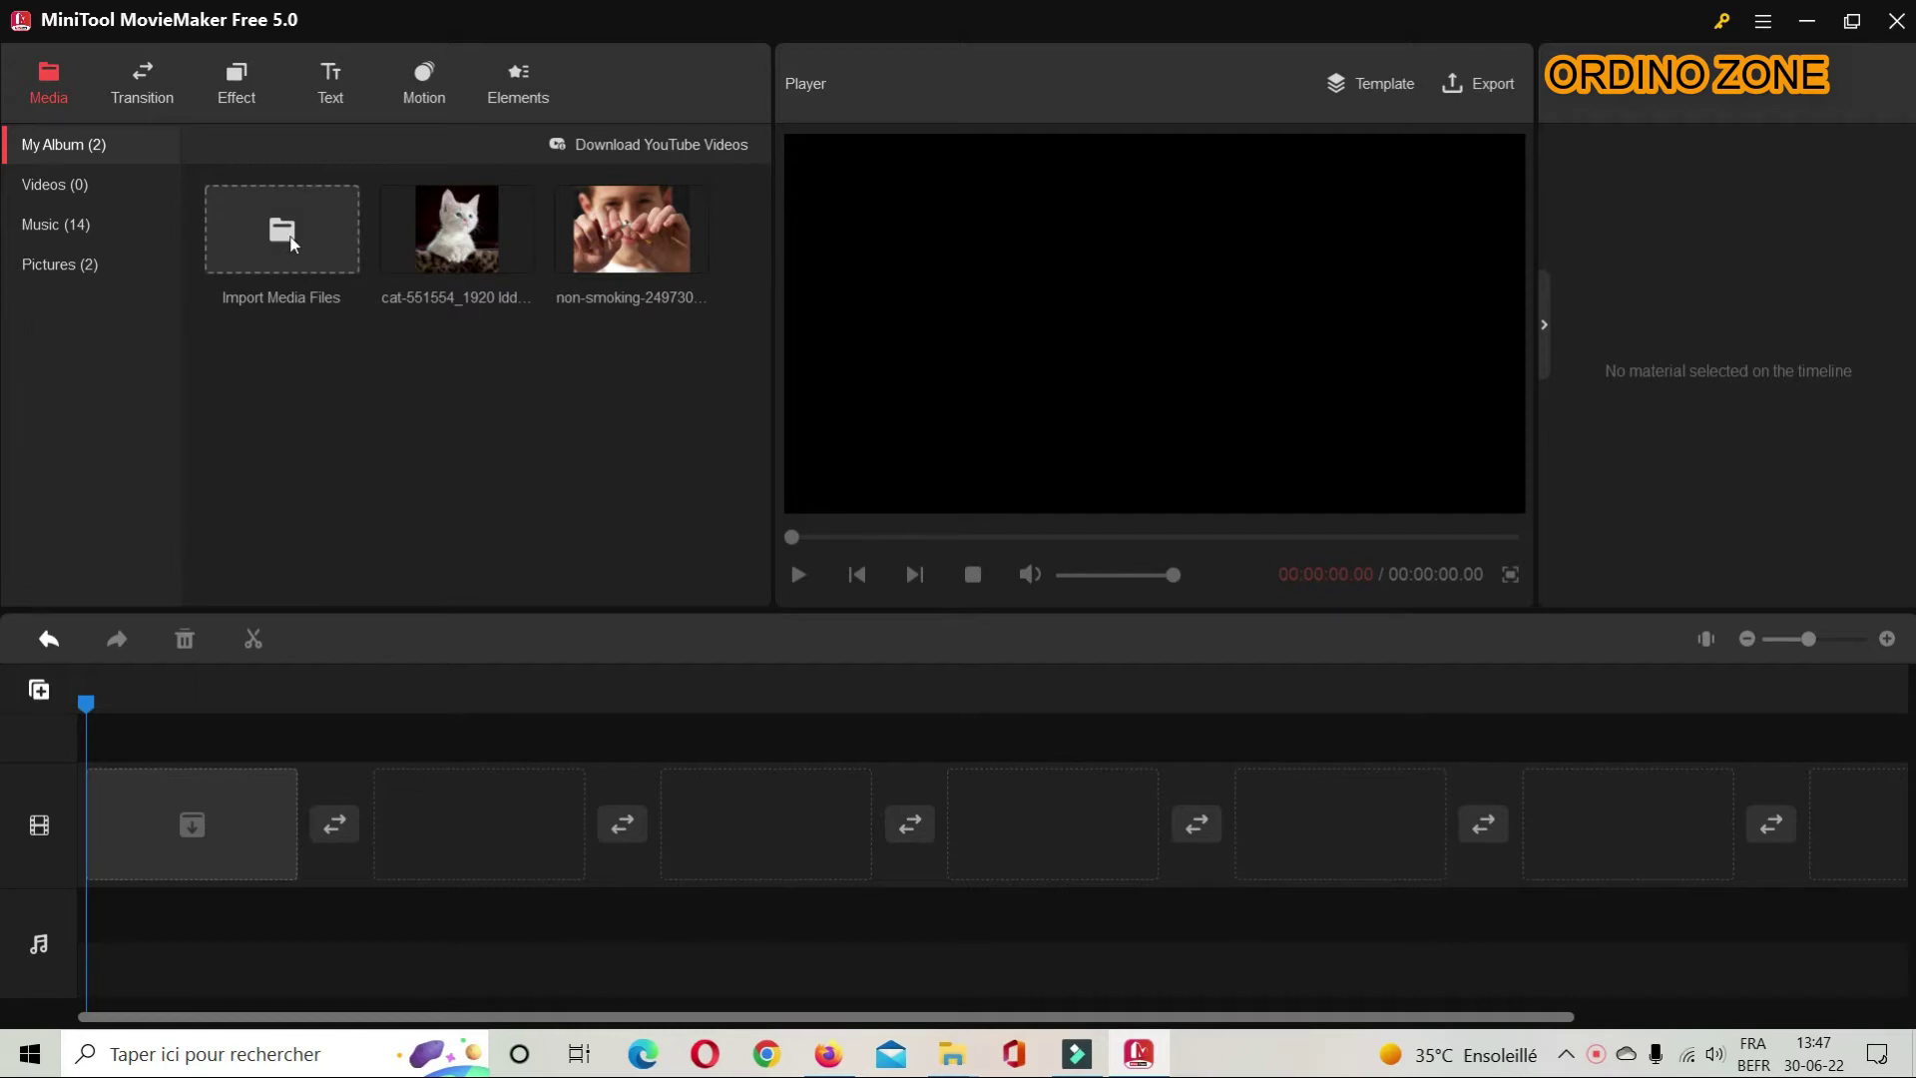
left_click(520, 261)
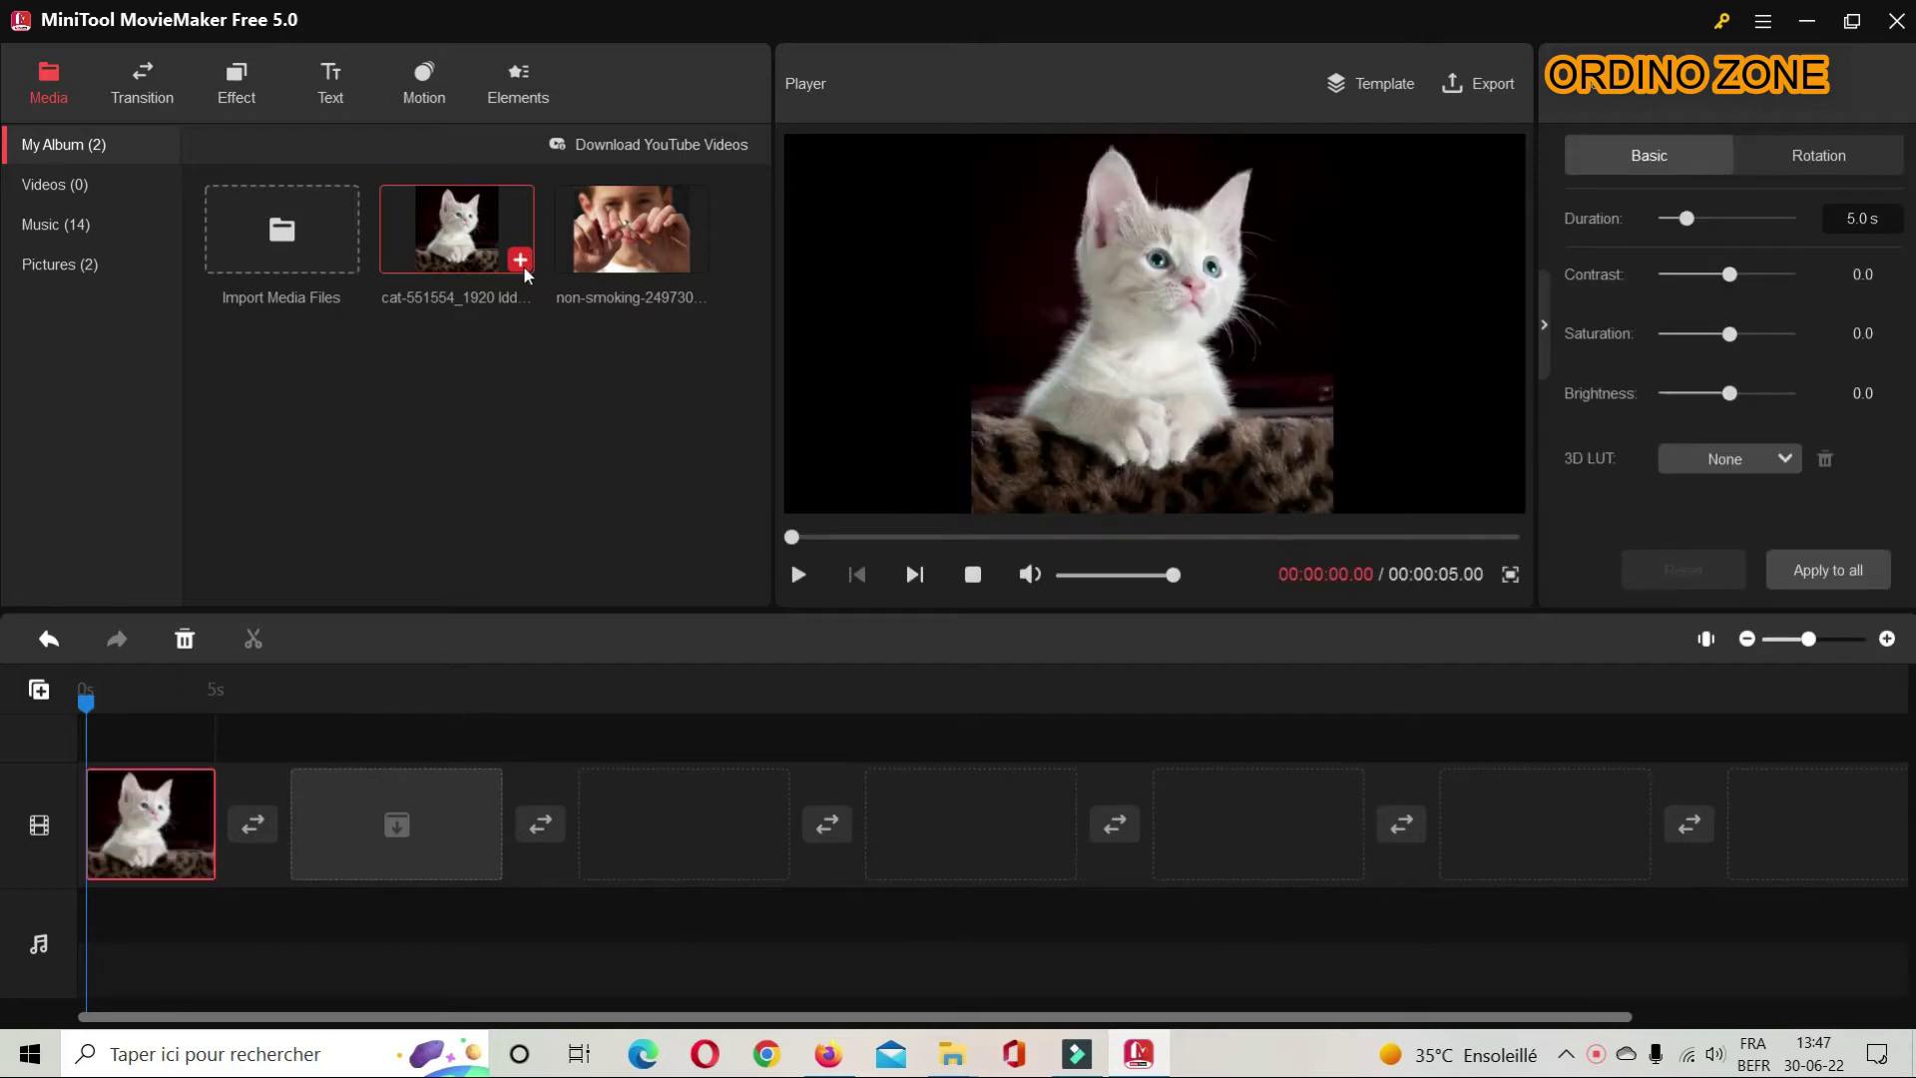
left_click(696, 261)
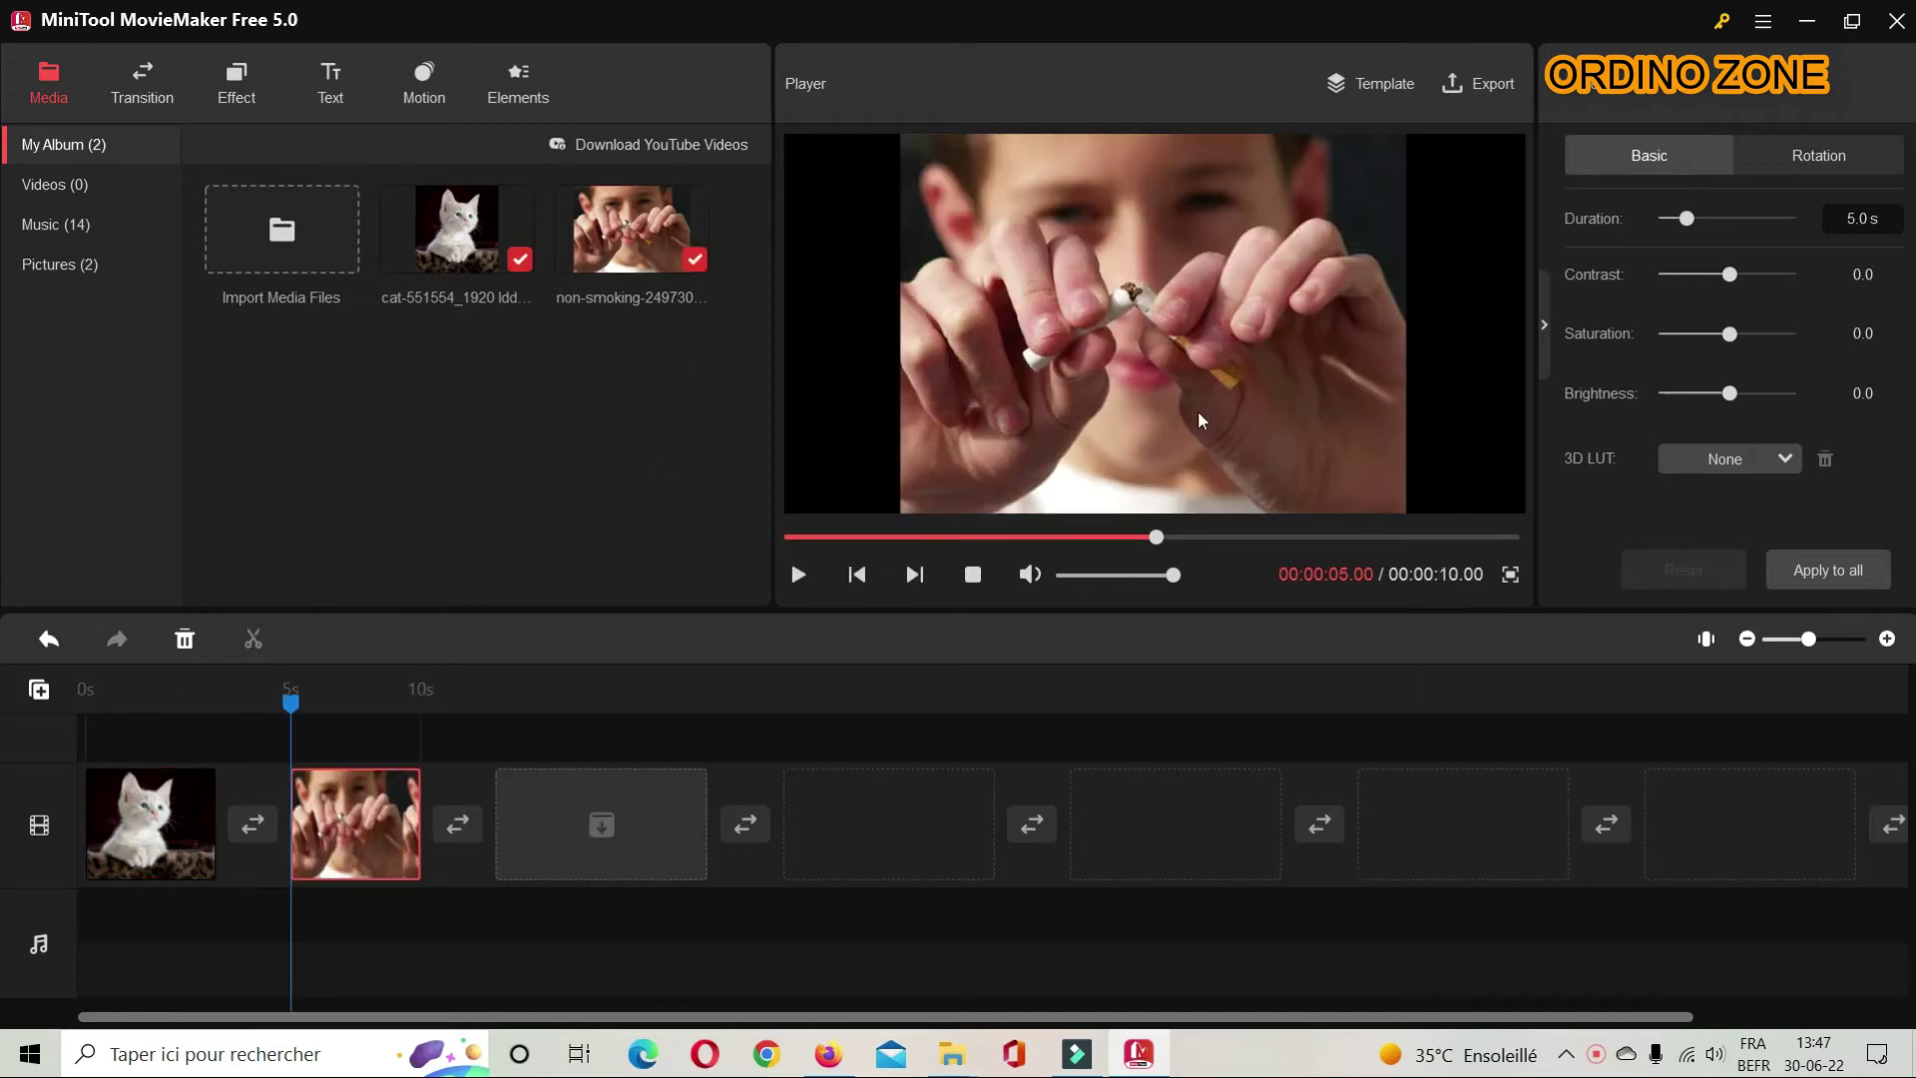
left_click_drag(1155, 537, 788, 539)
left_click(797, 573)
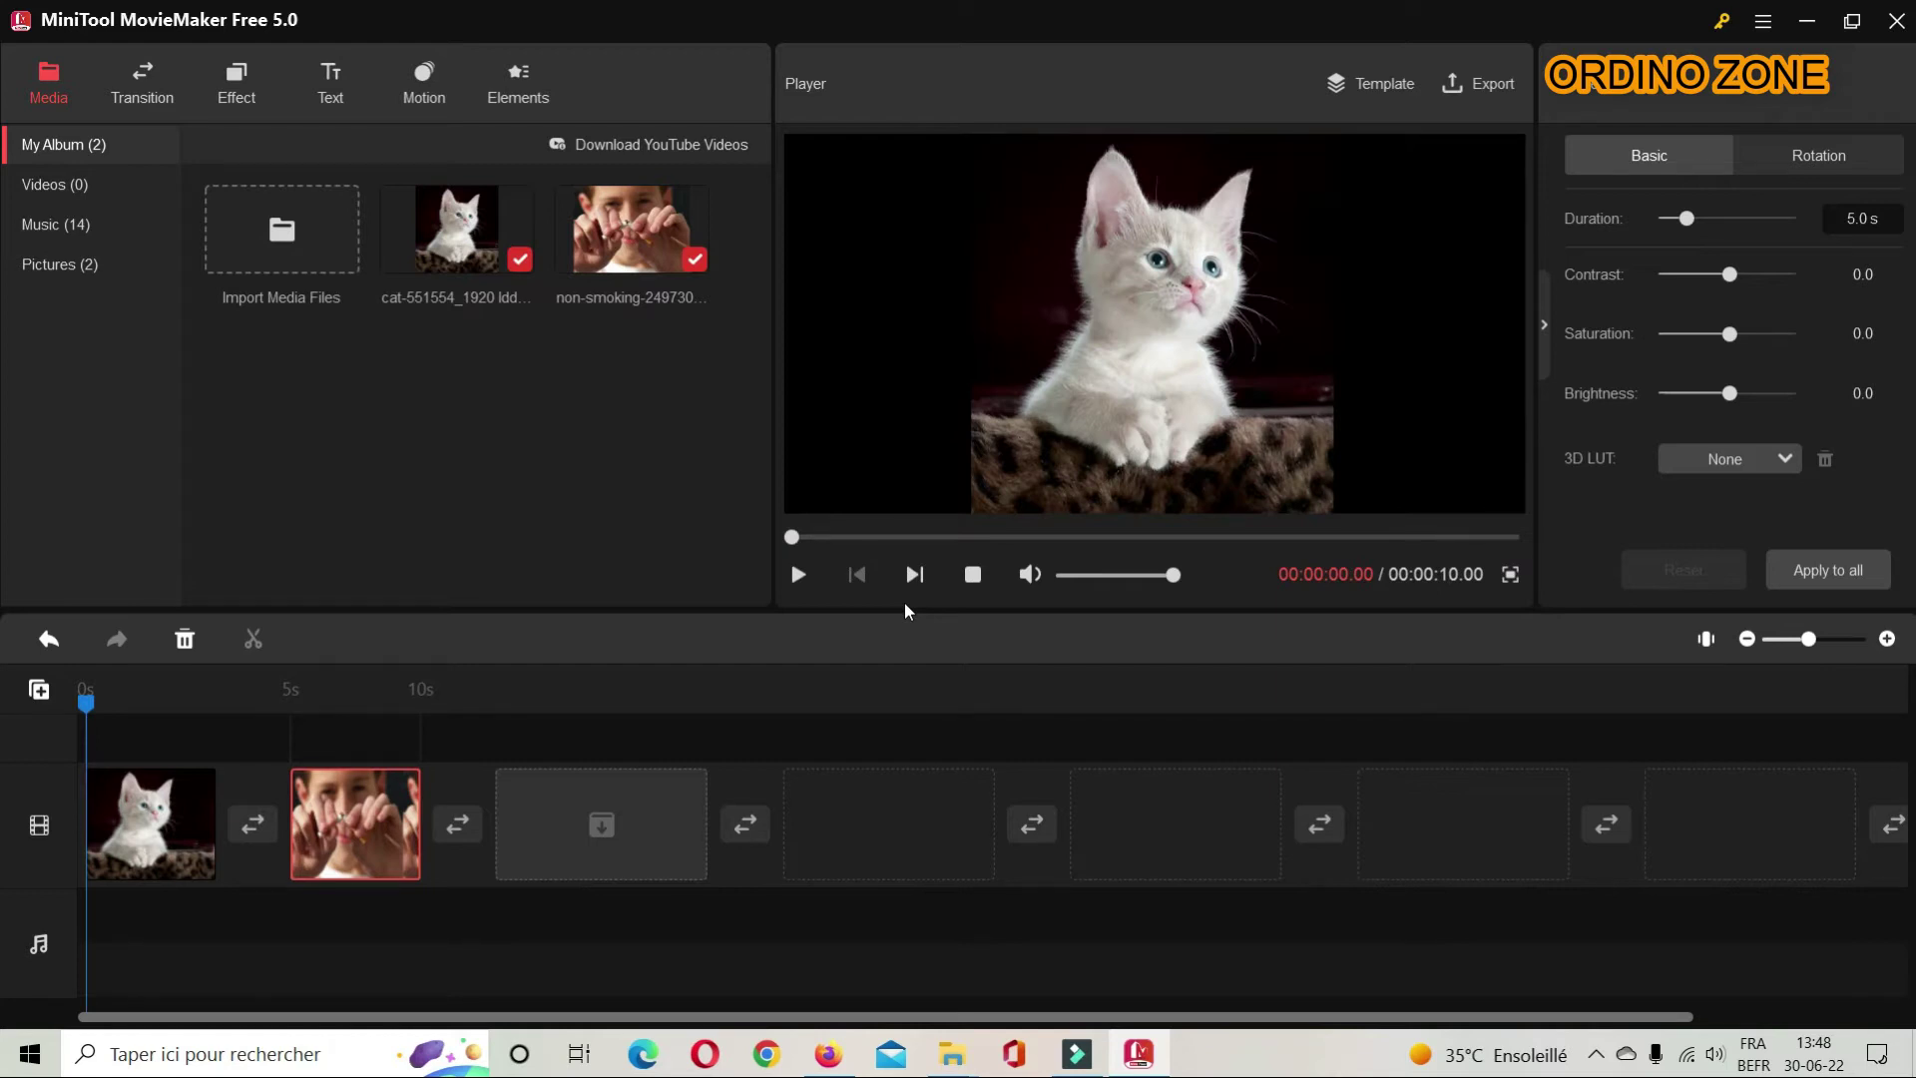
Step: Insert the ColourDistance transition between the cat and non-smoking pictures and preview it in the player
left_click(146, 80)
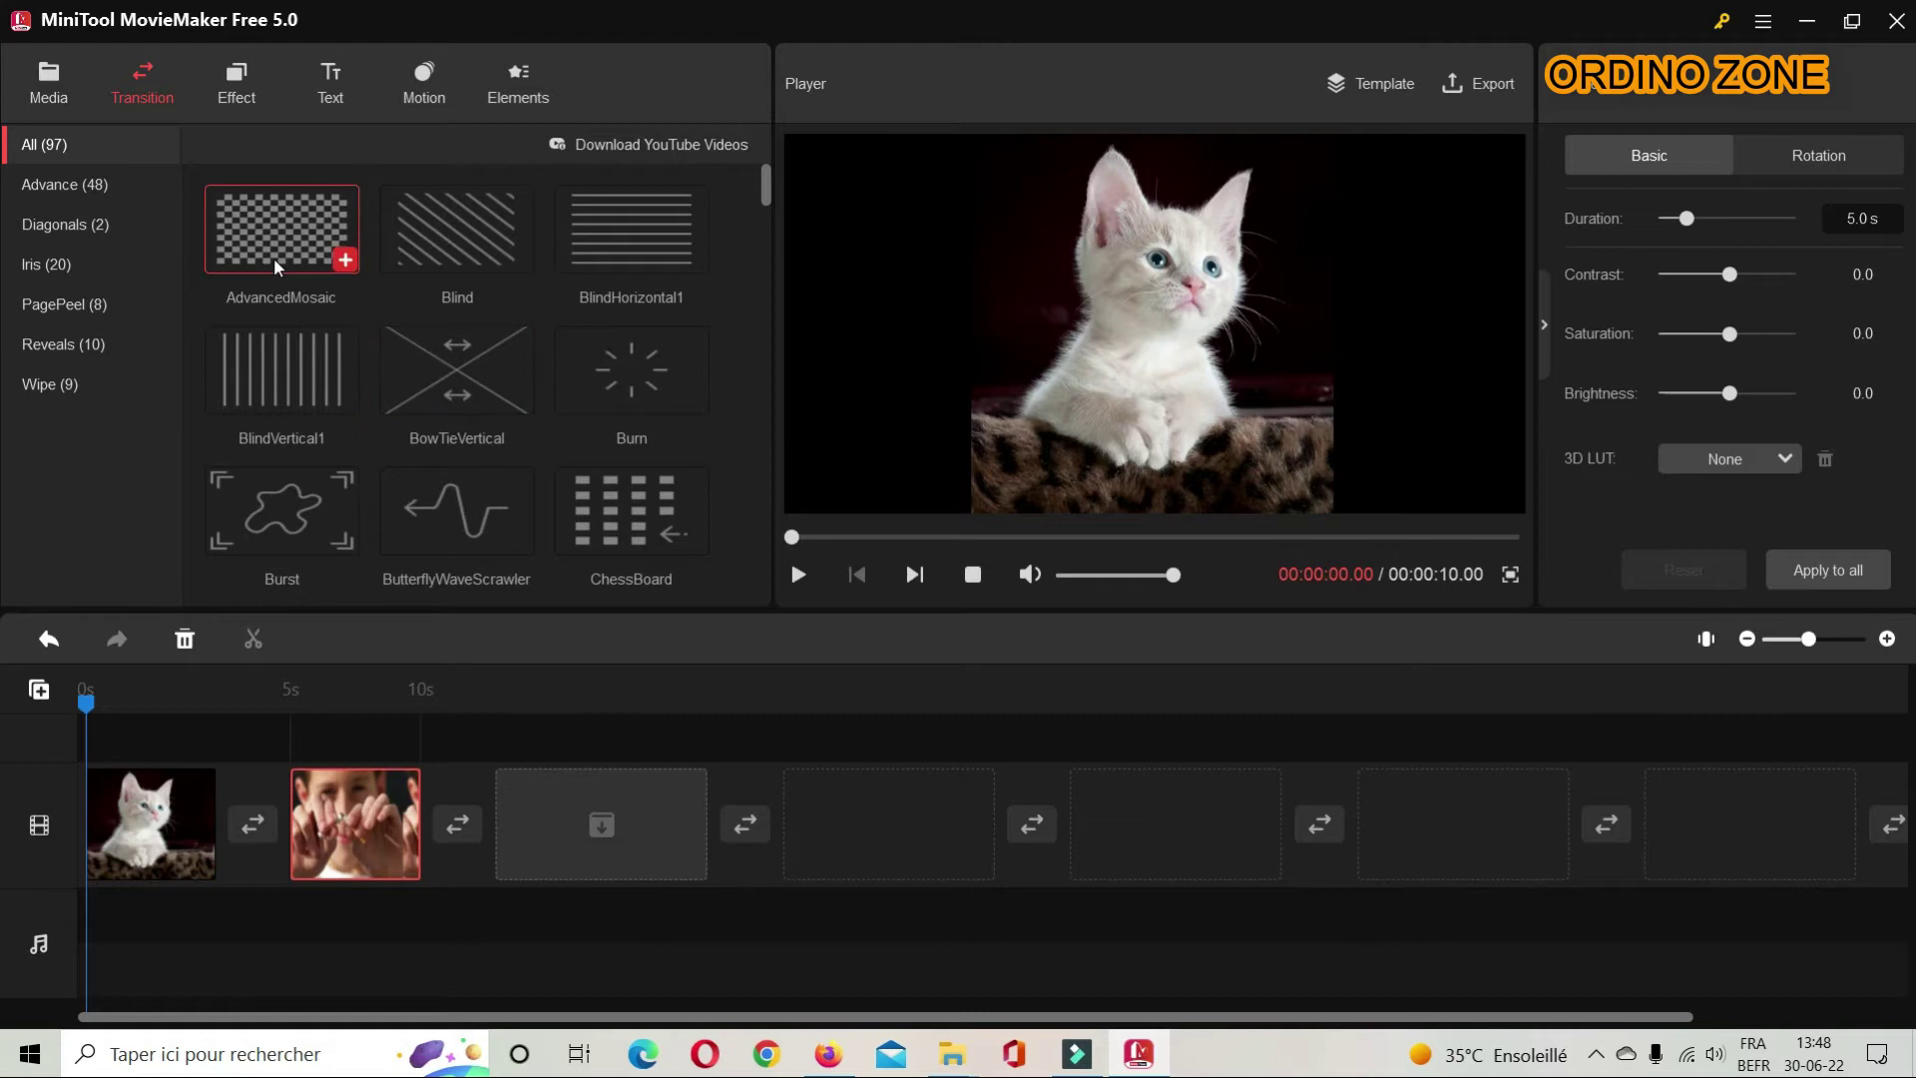
scroll(579, 383, "down", 2)
scroll(579, 390, "down", 3)
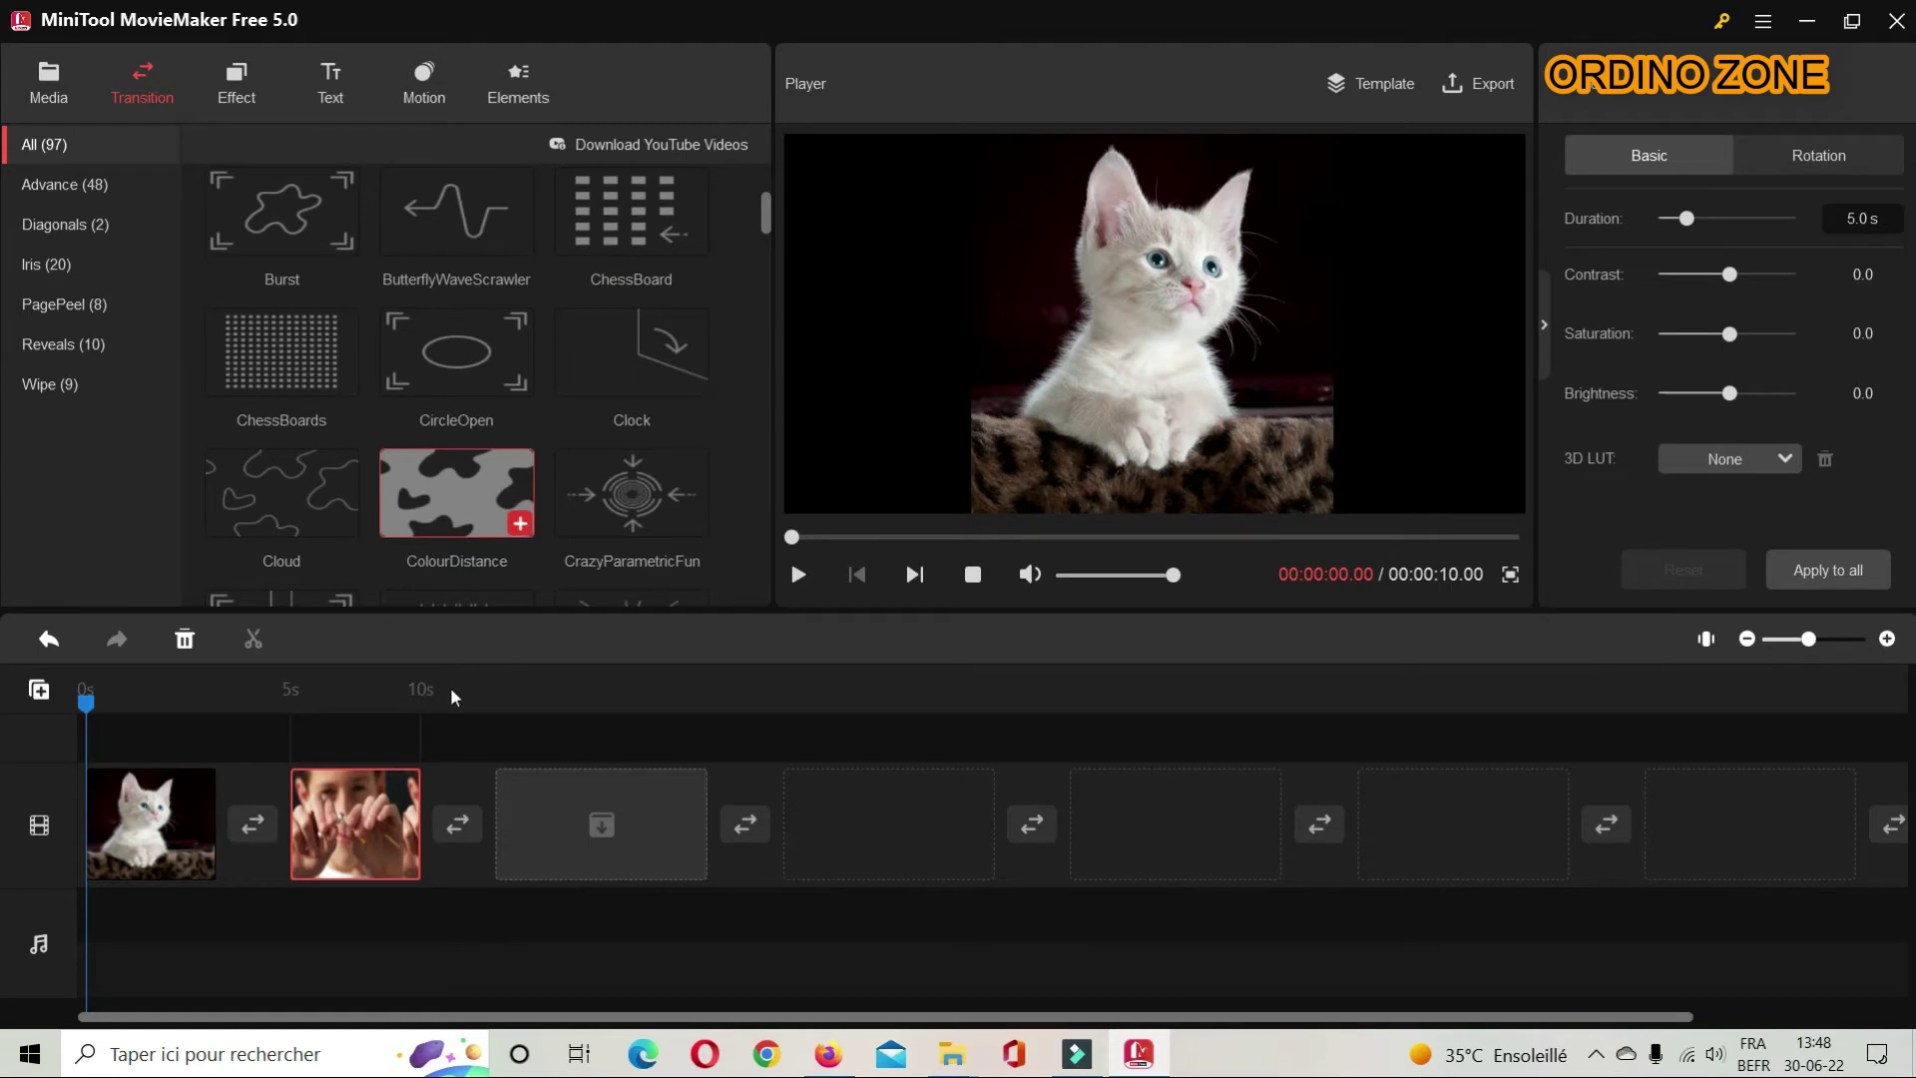
left_click(521, 526)
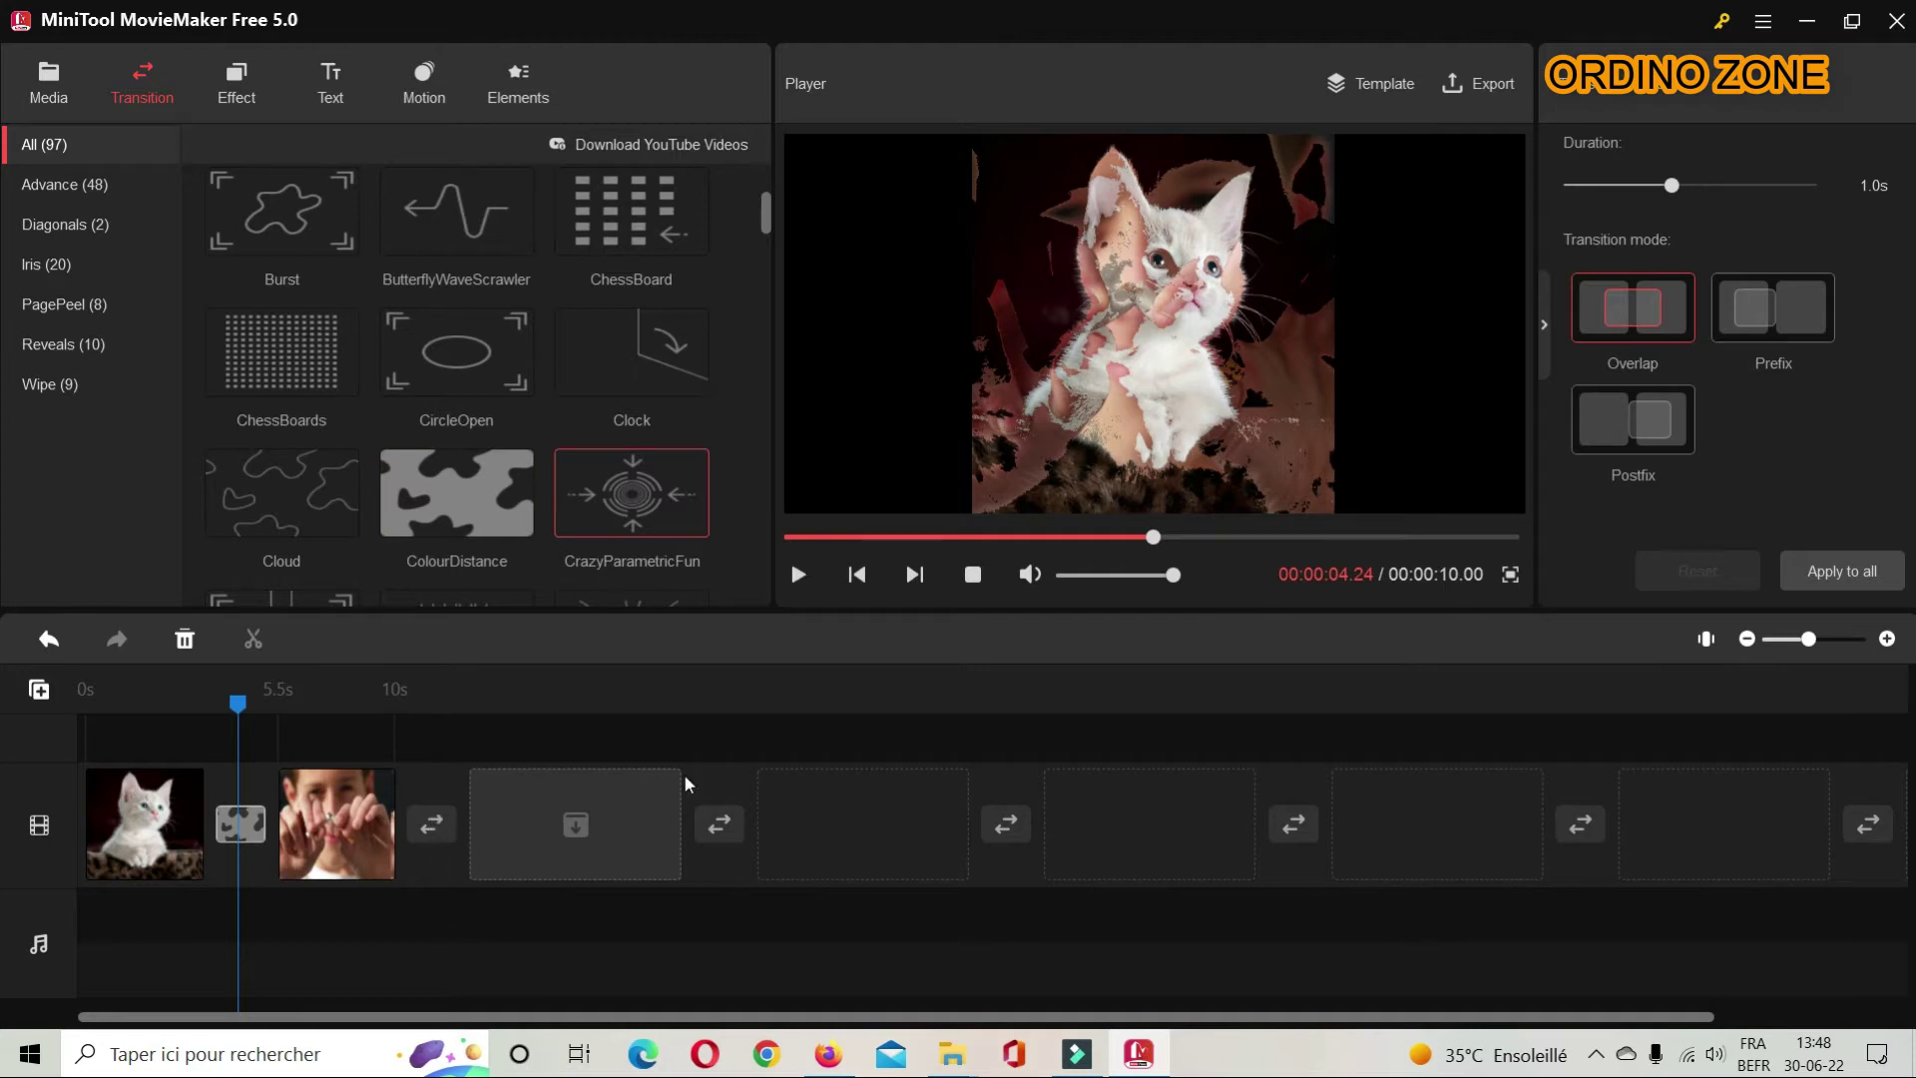
left_click_drag(248, 699, 152, 701)
left_click(799, 575)
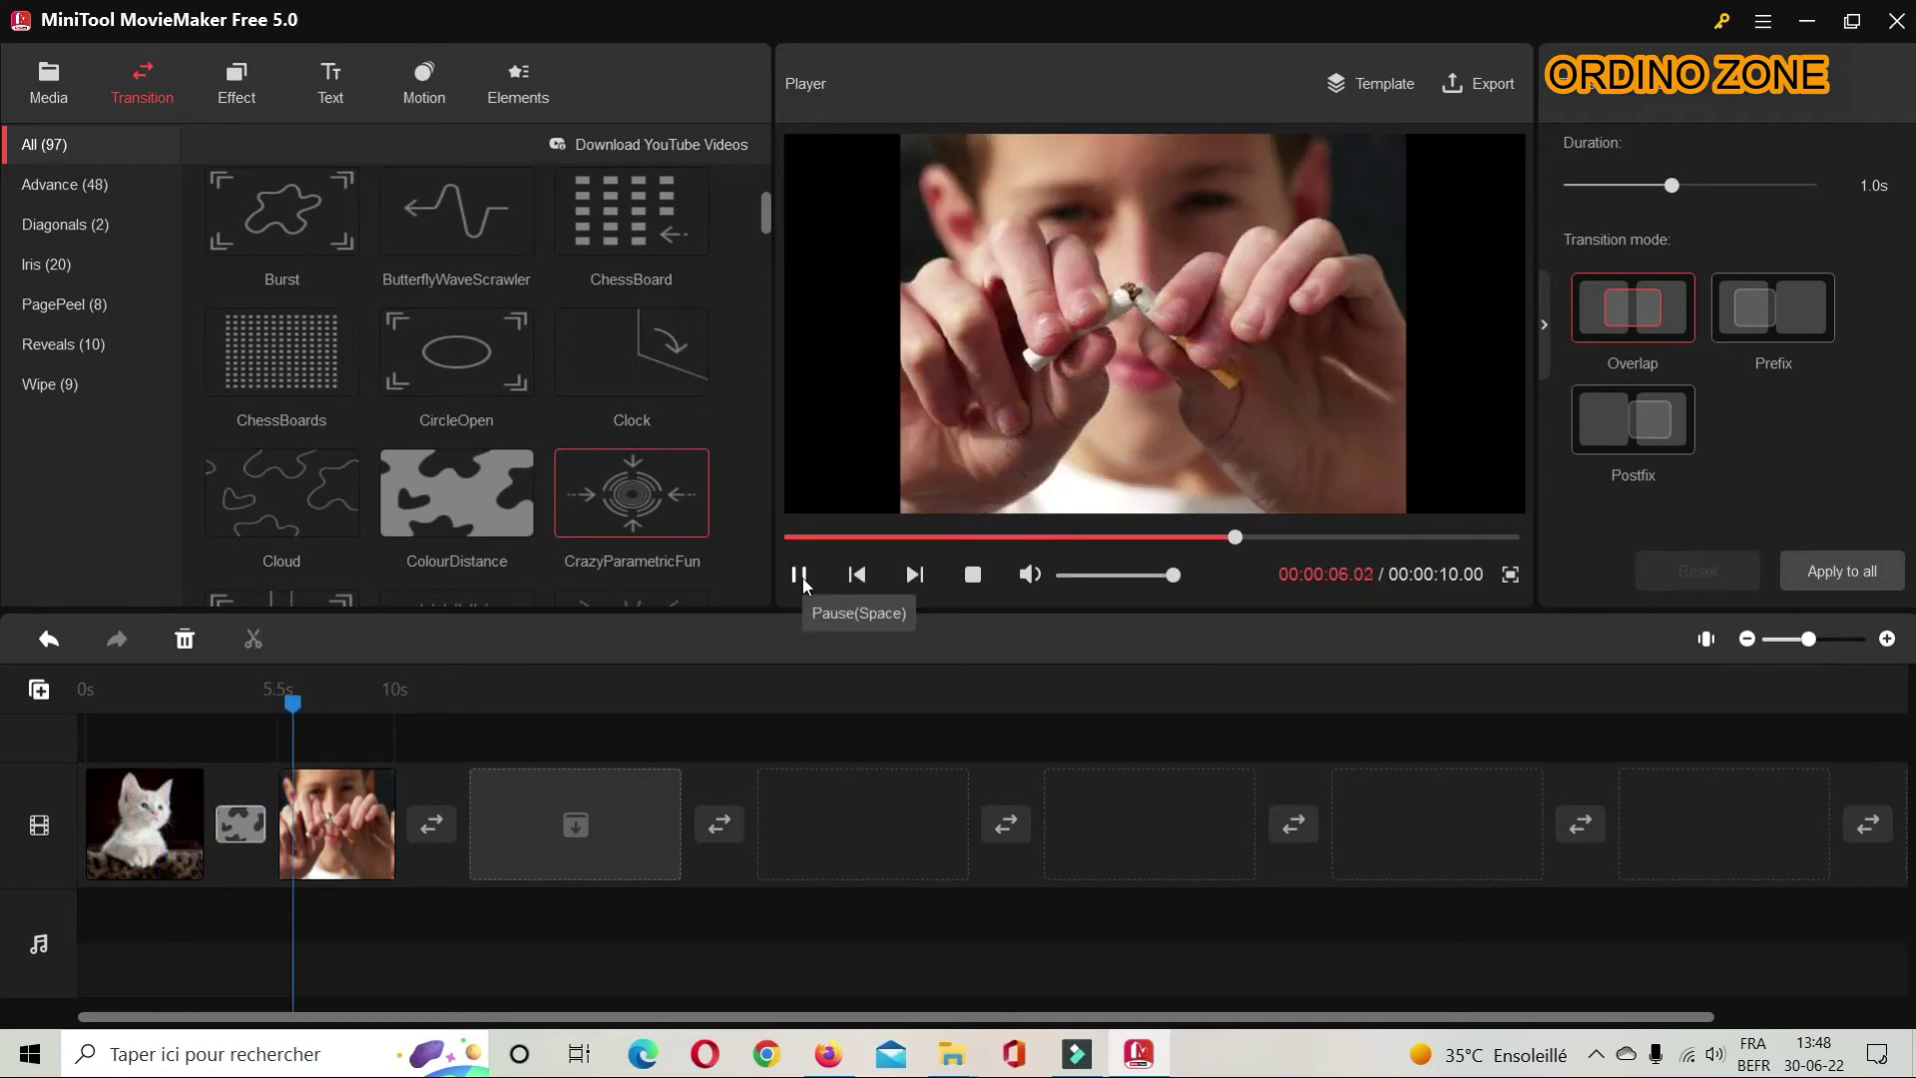
left_click(799, 574)
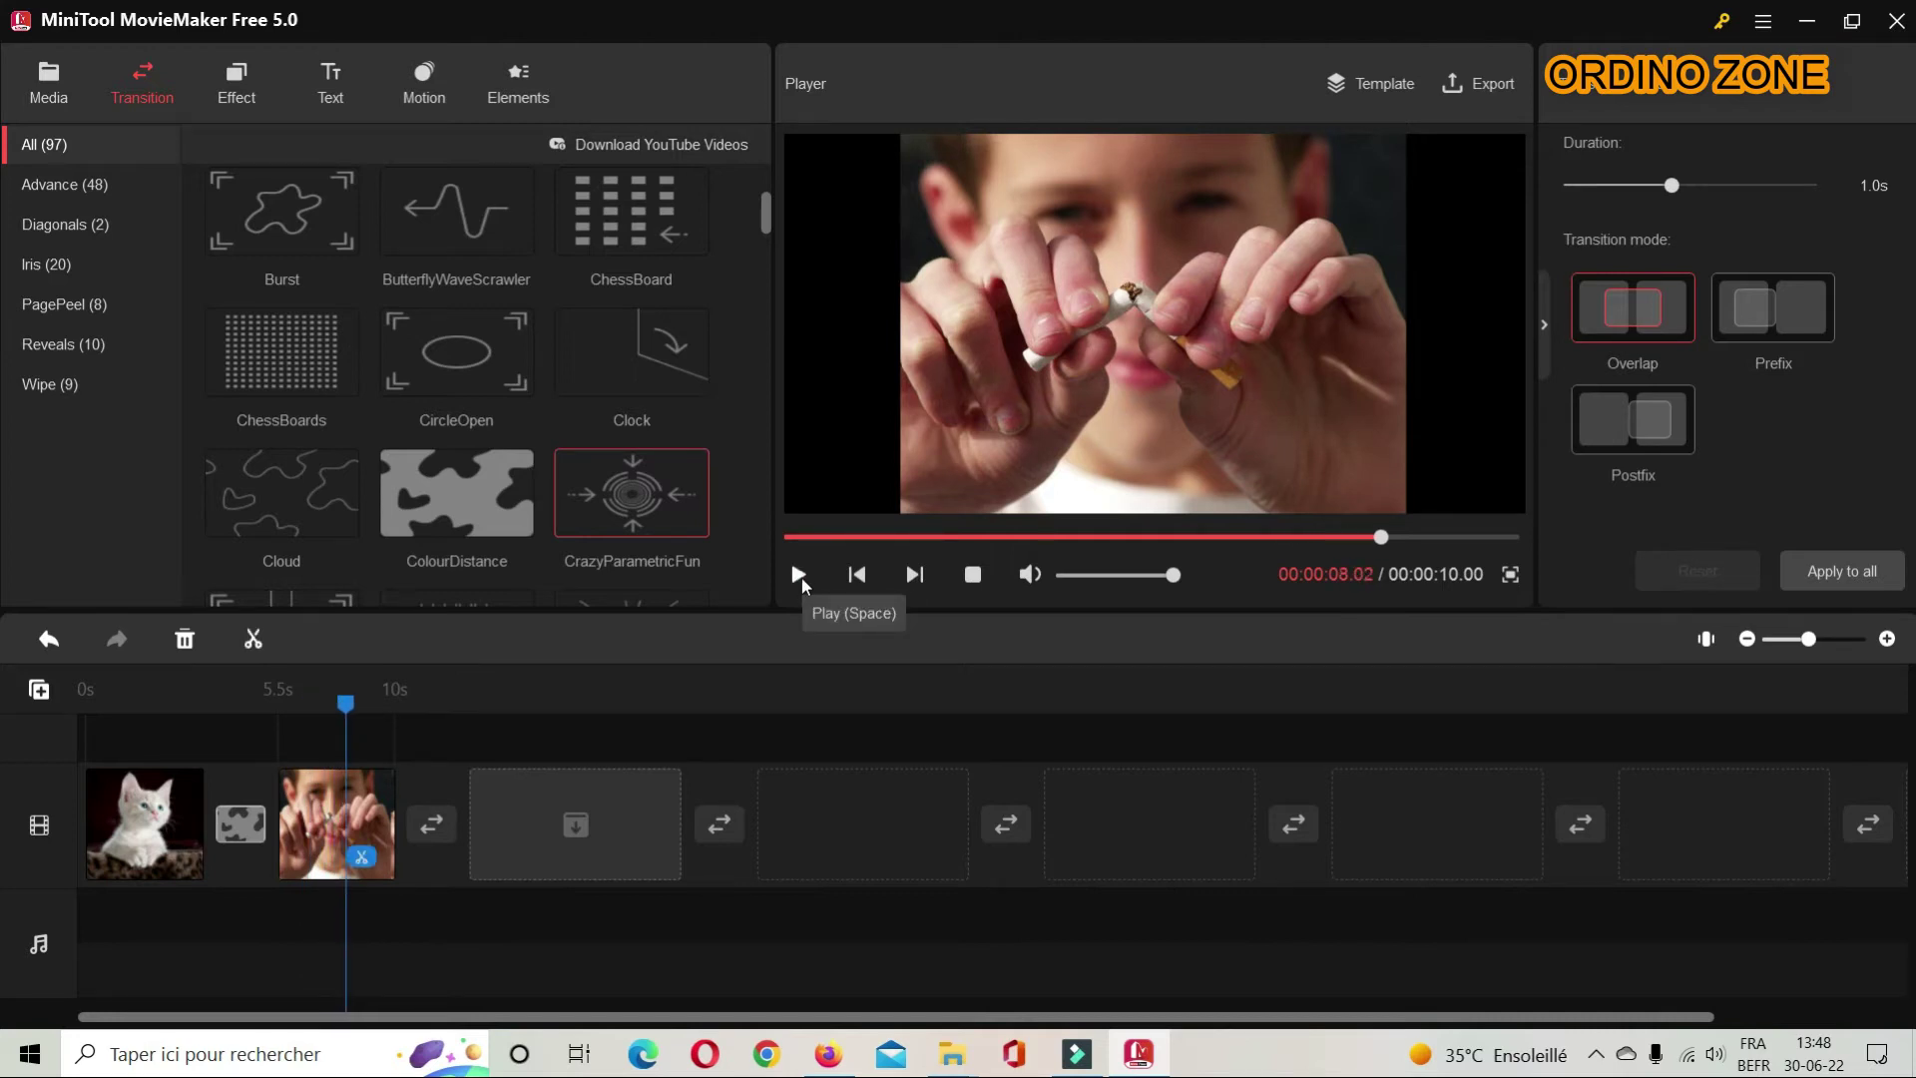
Step: Import the "Wonderful - 31064" lion video and place it on the timeline after the non-smoking picture
left_click(48, 84)
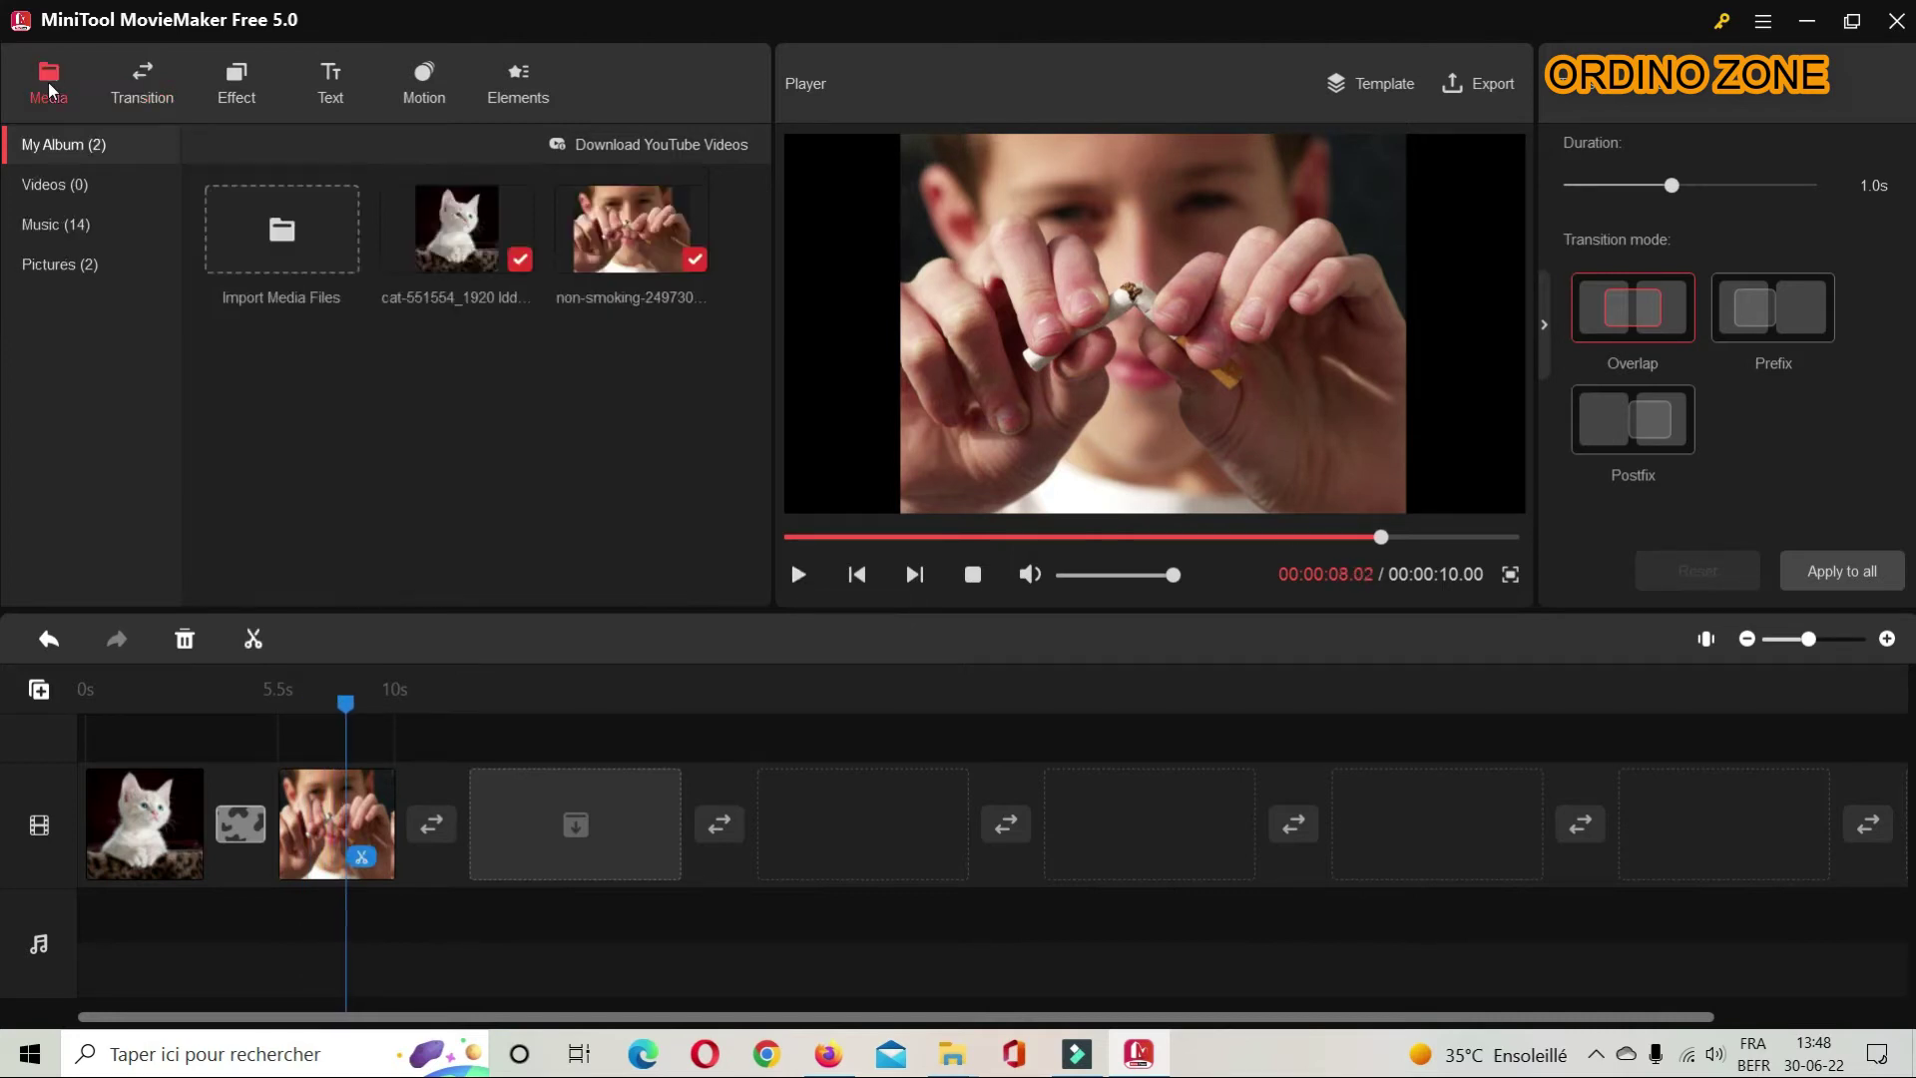
left_click(288, 237)
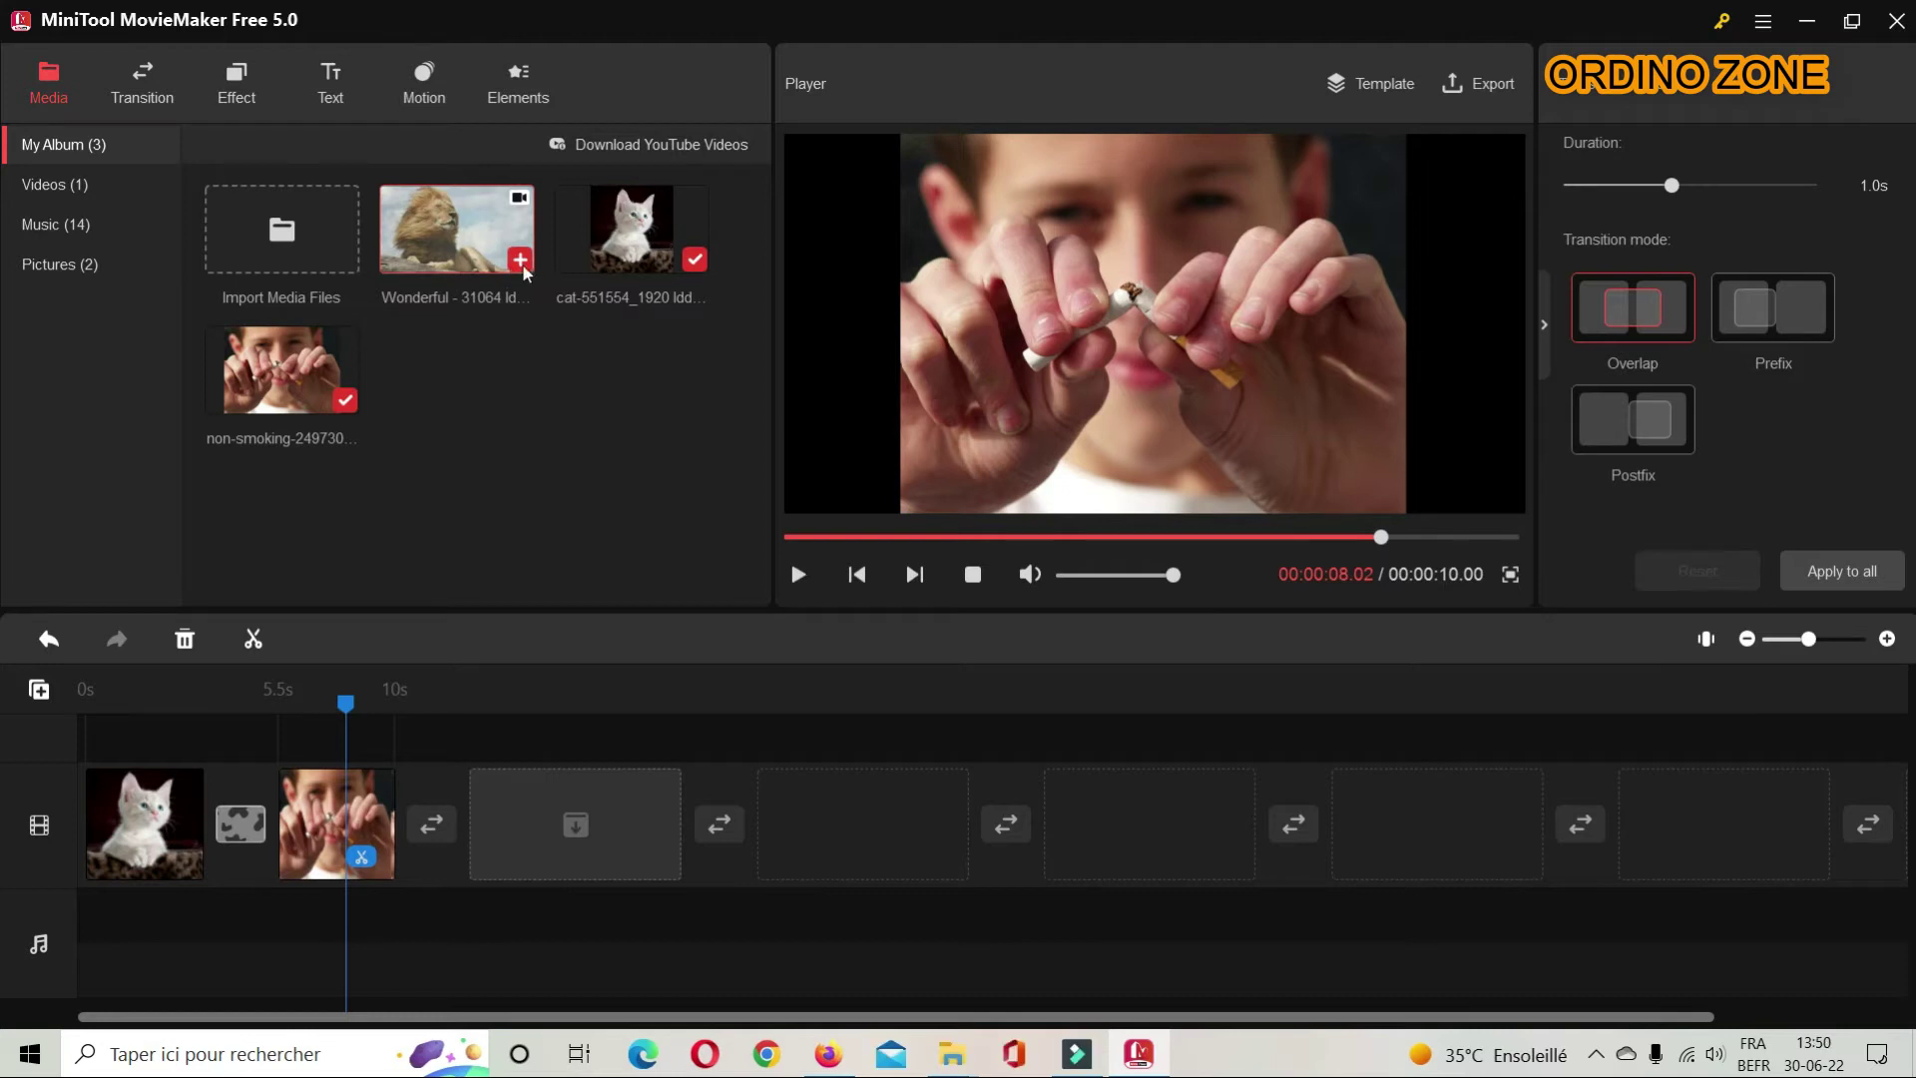
left_click_drag(526, 262, 505, 791)
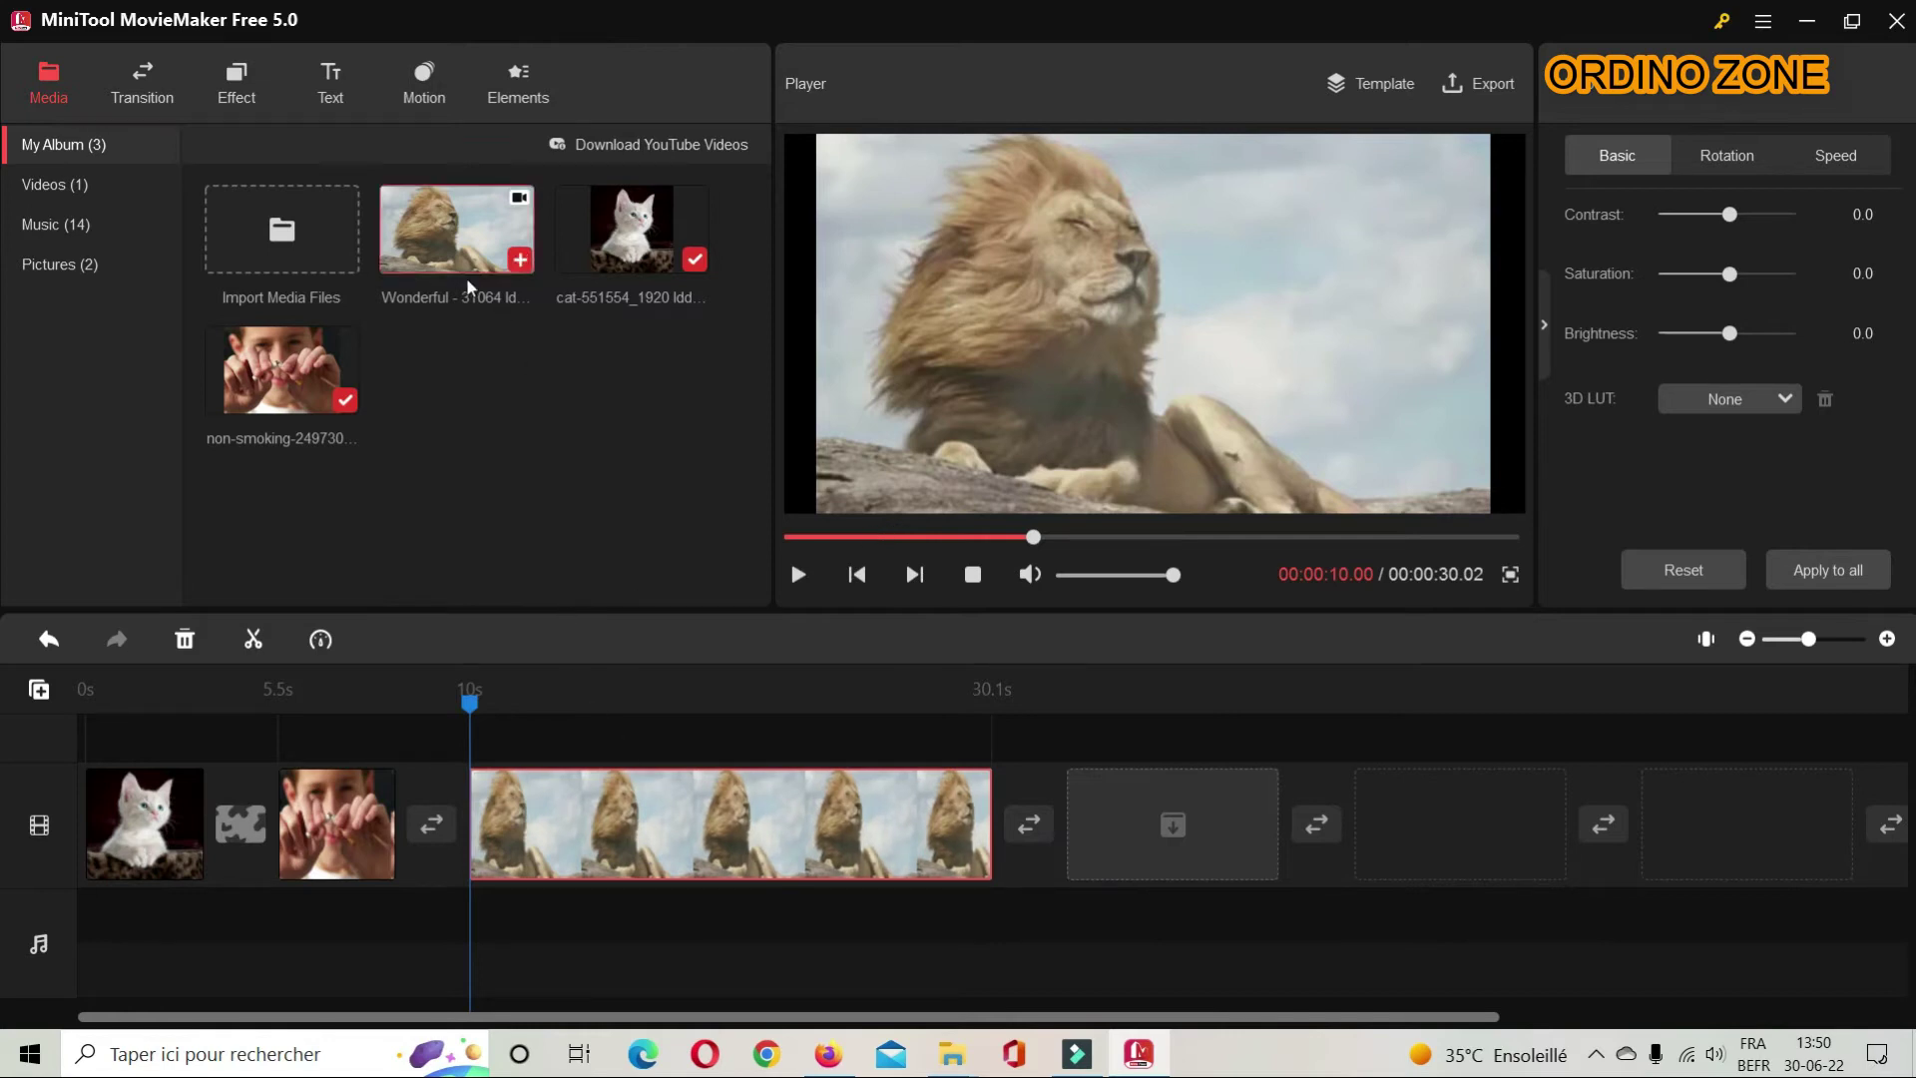
Step: Insert the Cross transition between the non-smoking picture and the lion video and preview it
left_click(141, 84)
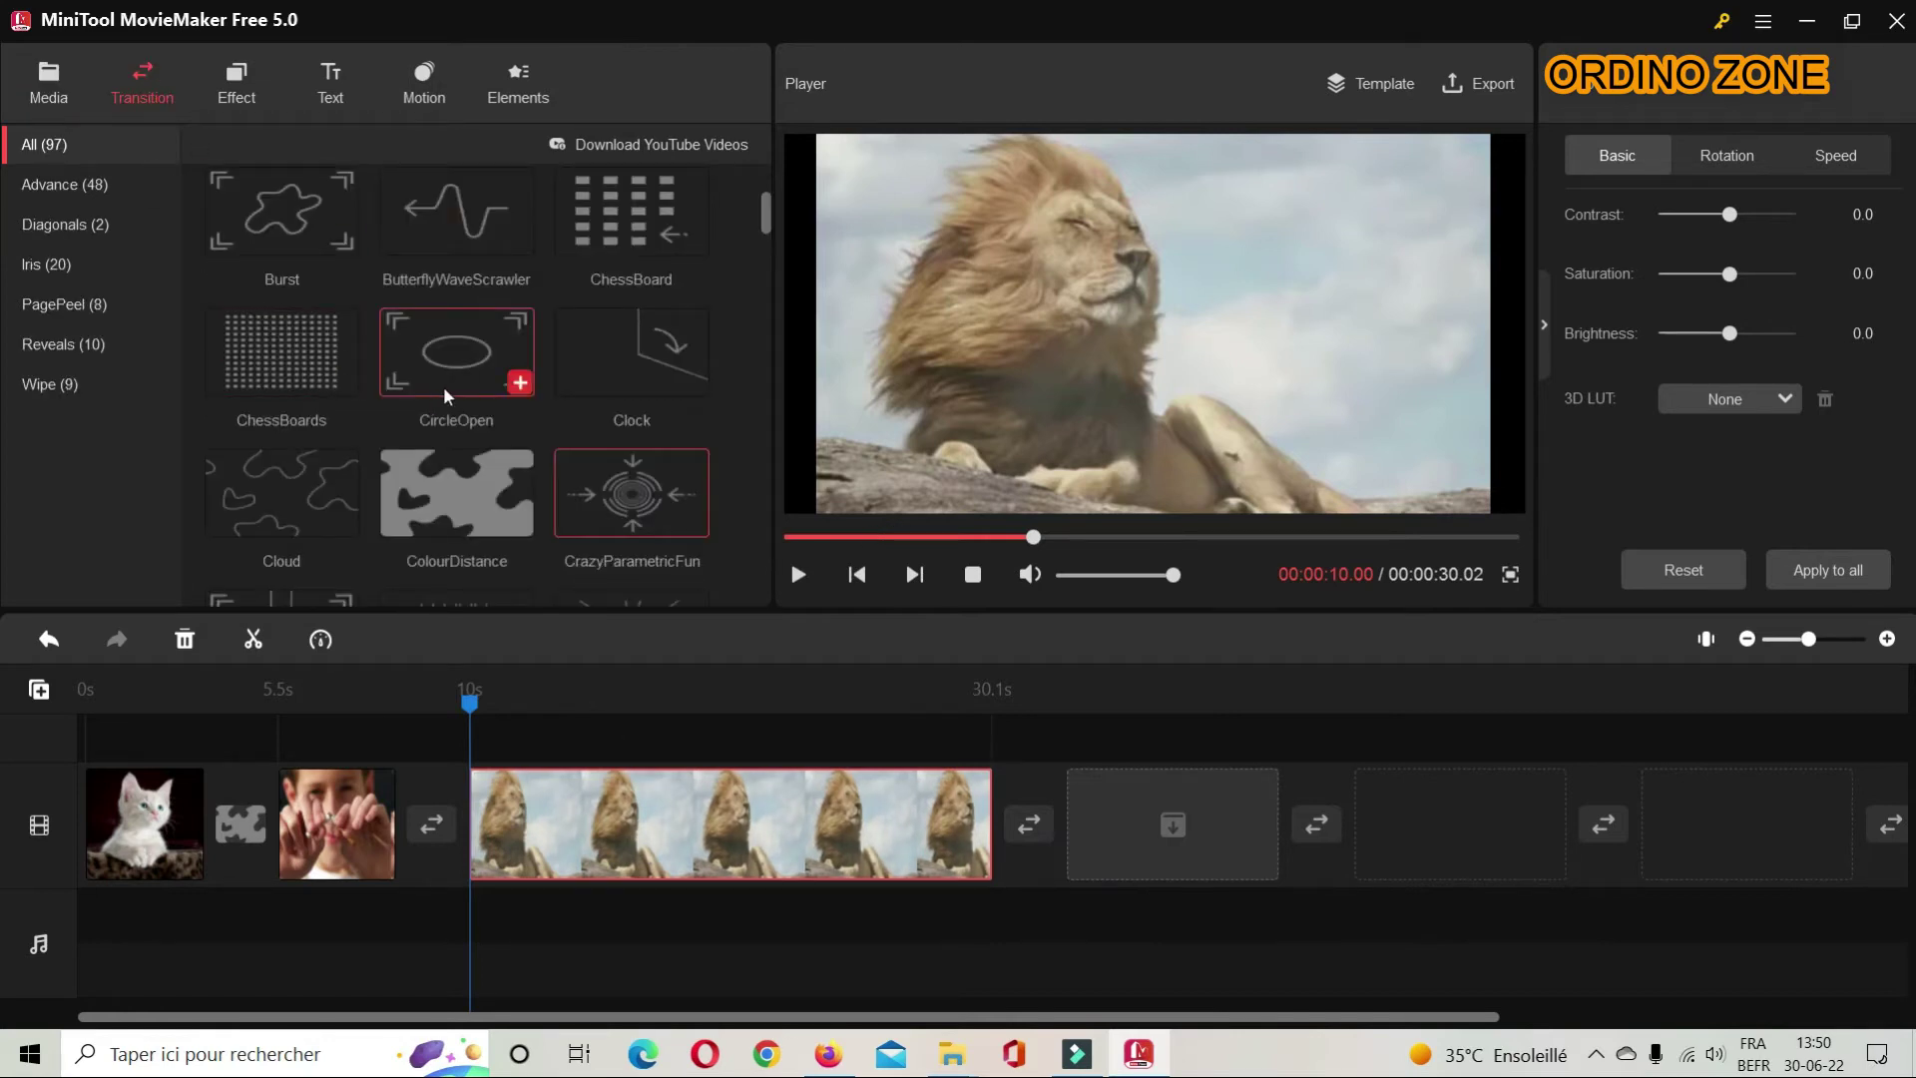
scroll(443, 386, "down", 2)
left_click_drag(436, 834, 436, 834)
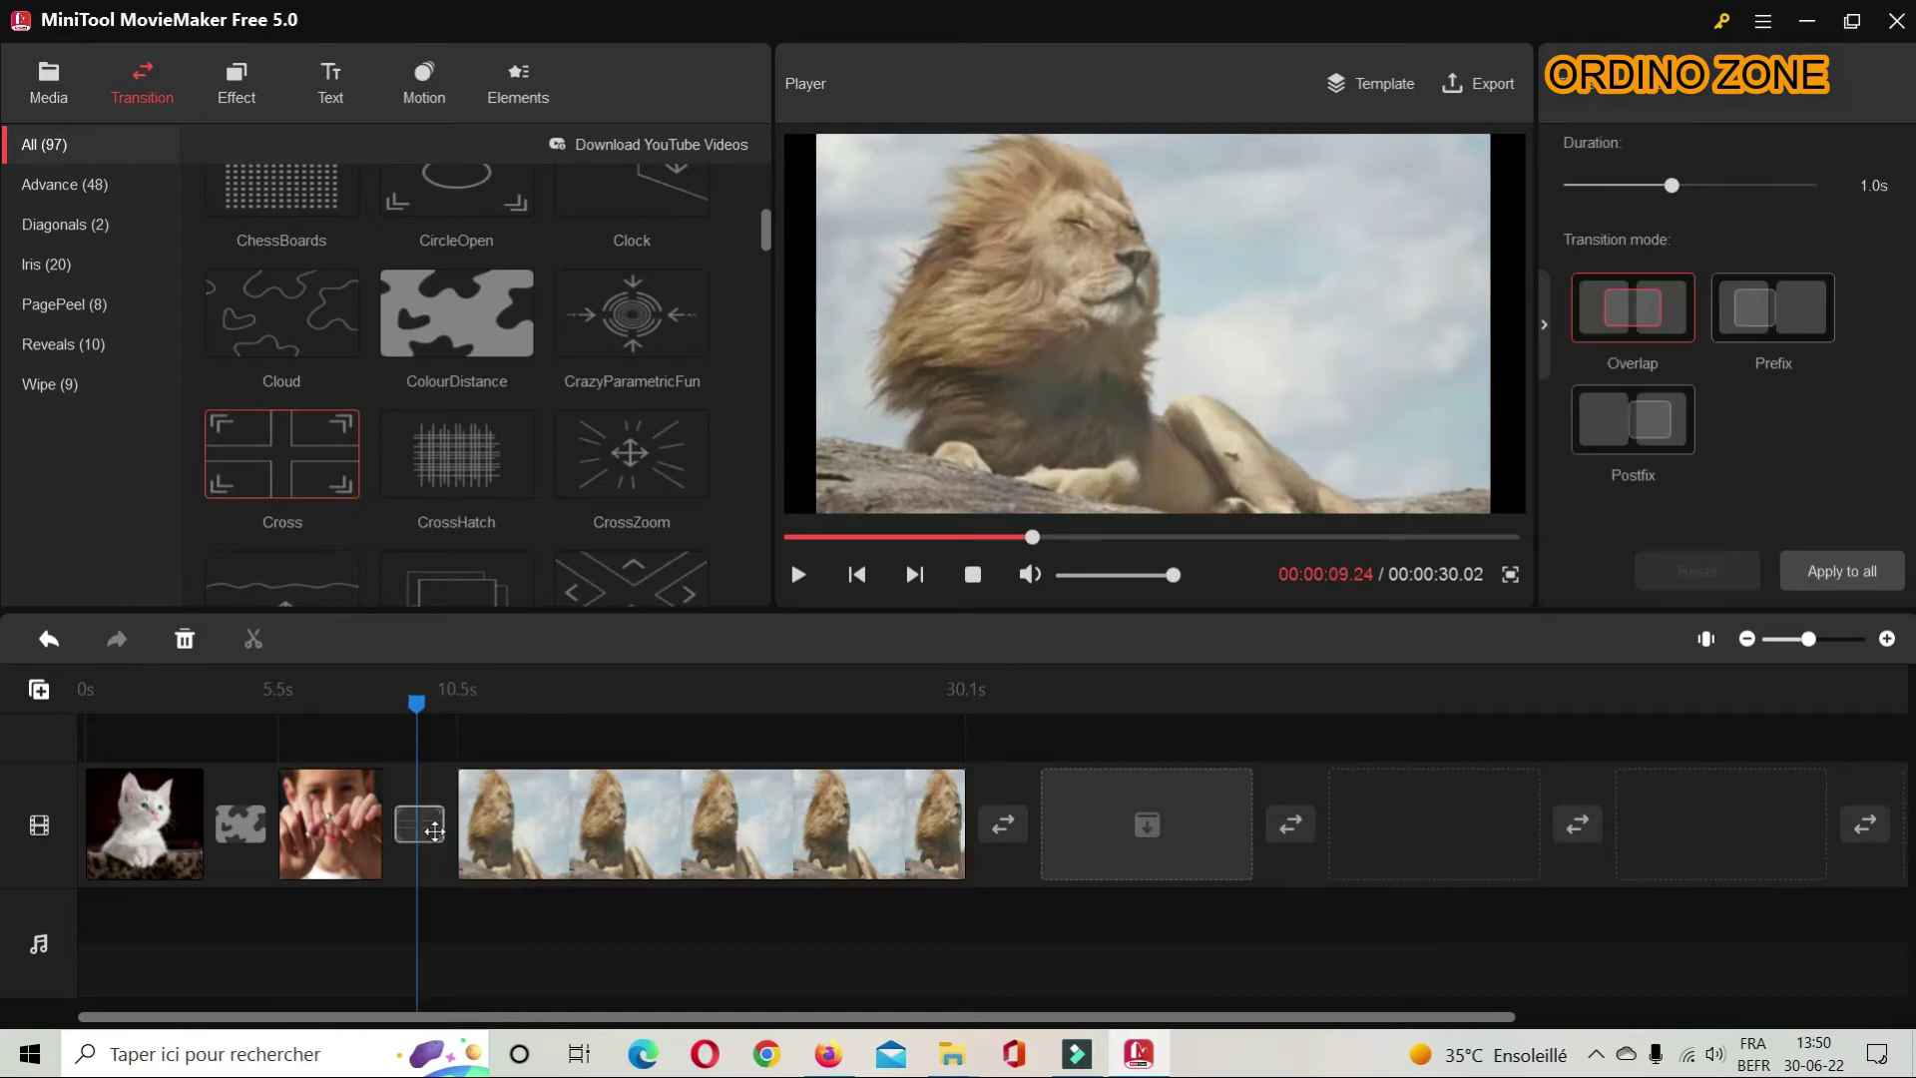
left_click_drag(415, 703, 368, 723)
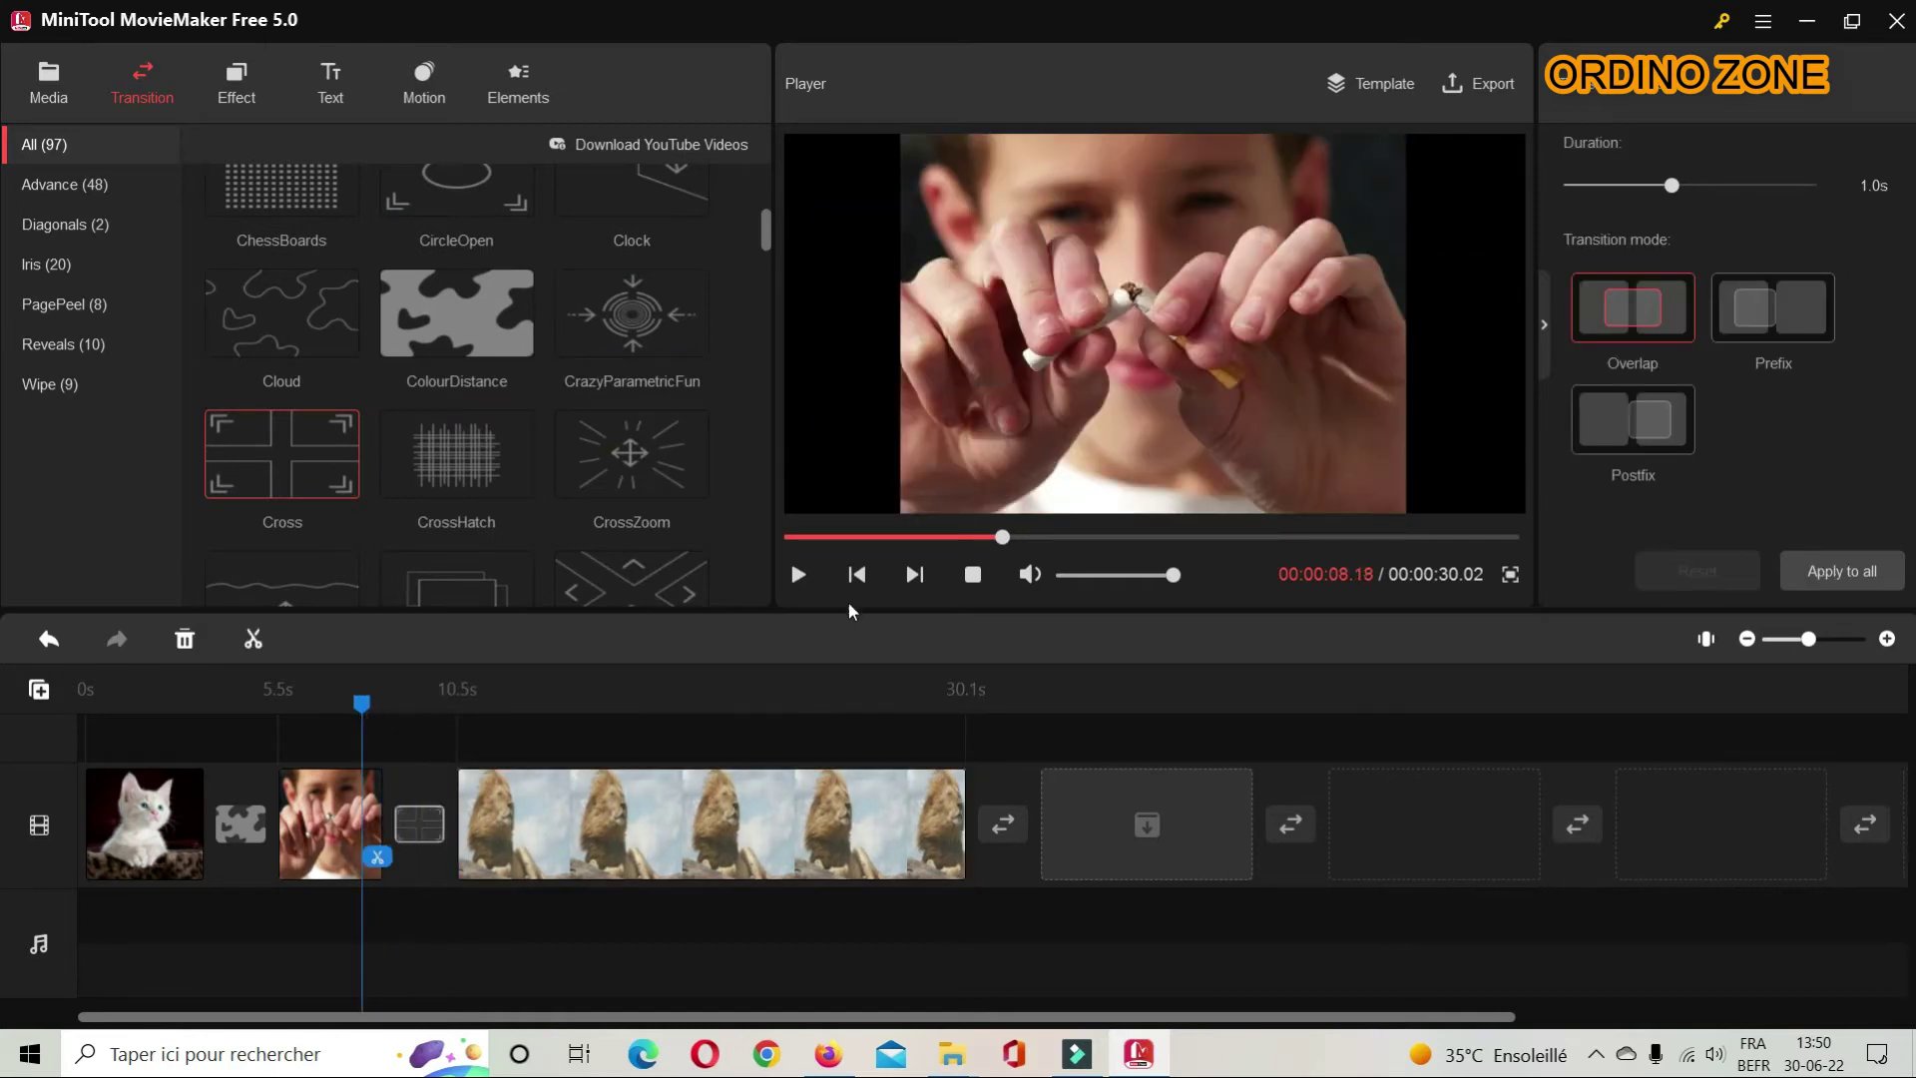
left_click(799, 576)
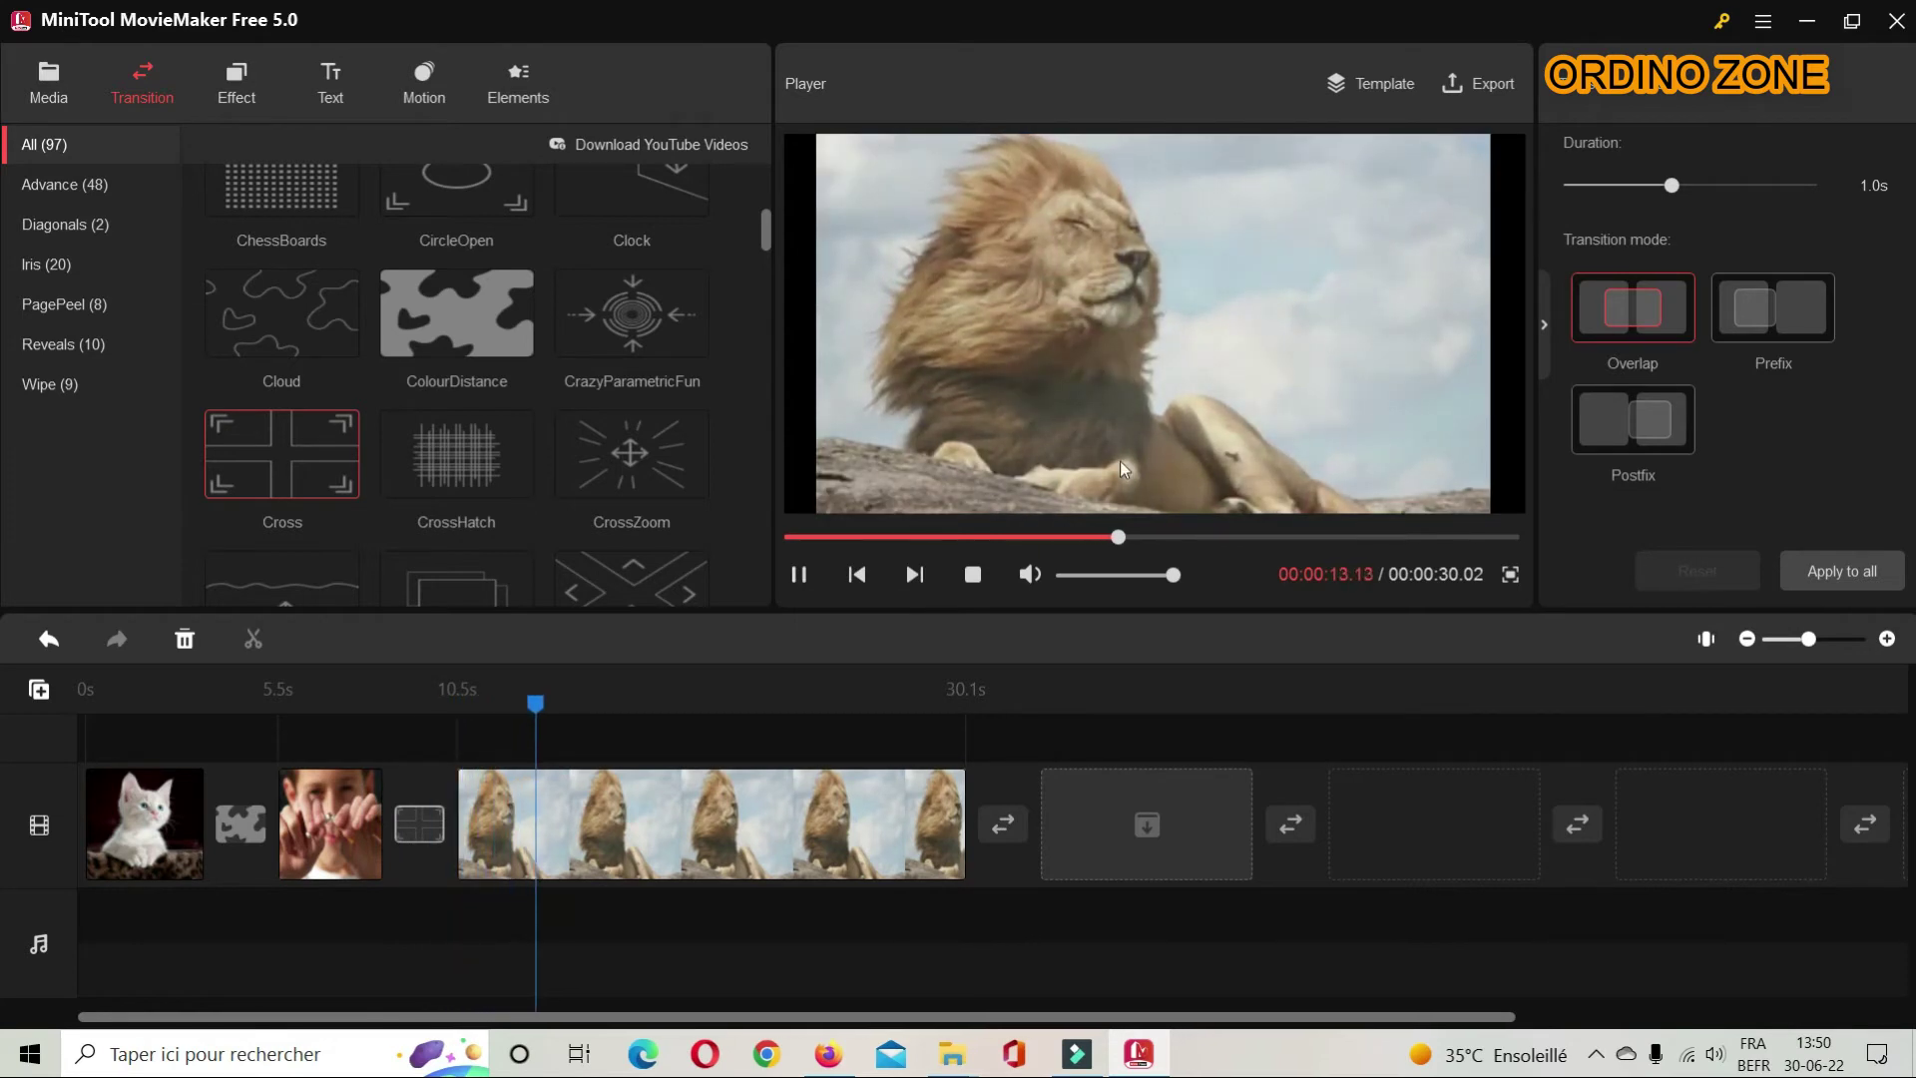
left_click(799, 575)
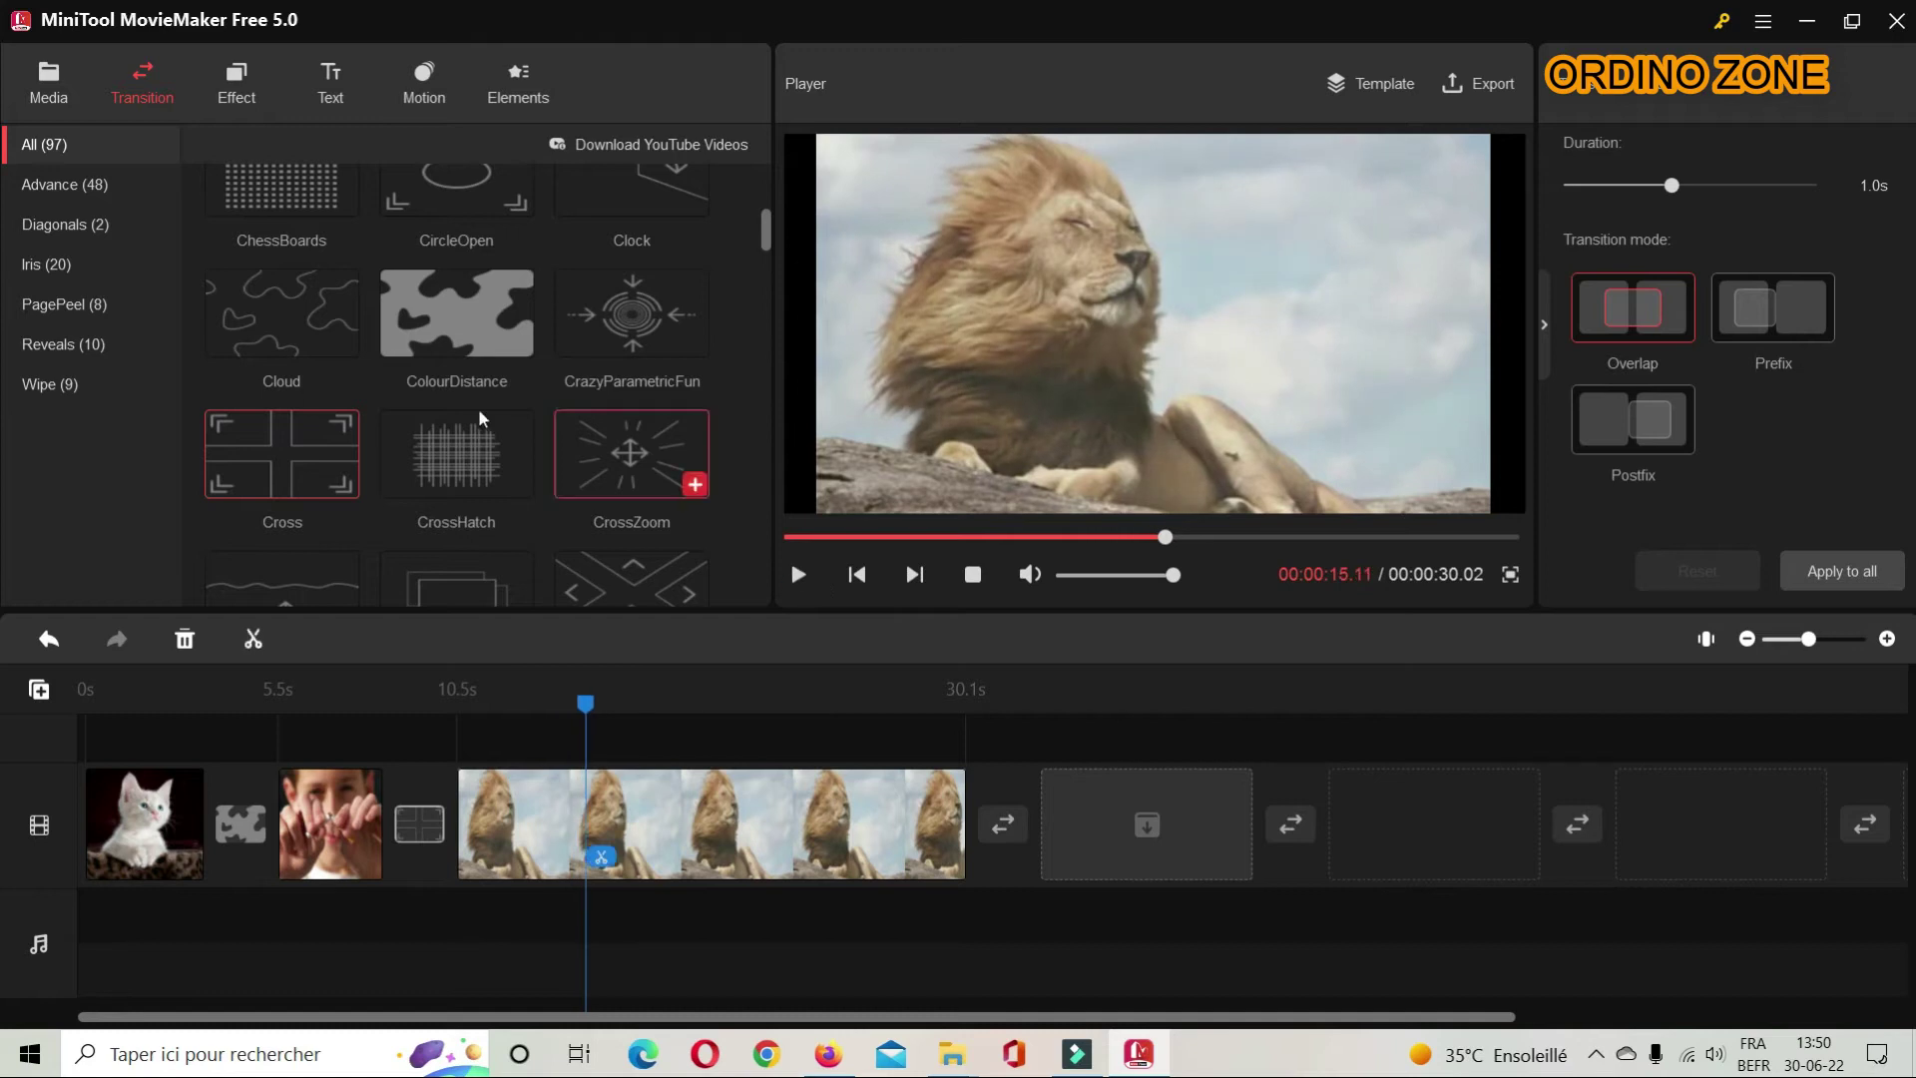
Step: Place the Caption24 text on Track1 above the cat picture, starting about half a second into the video
left_click(49, 85)
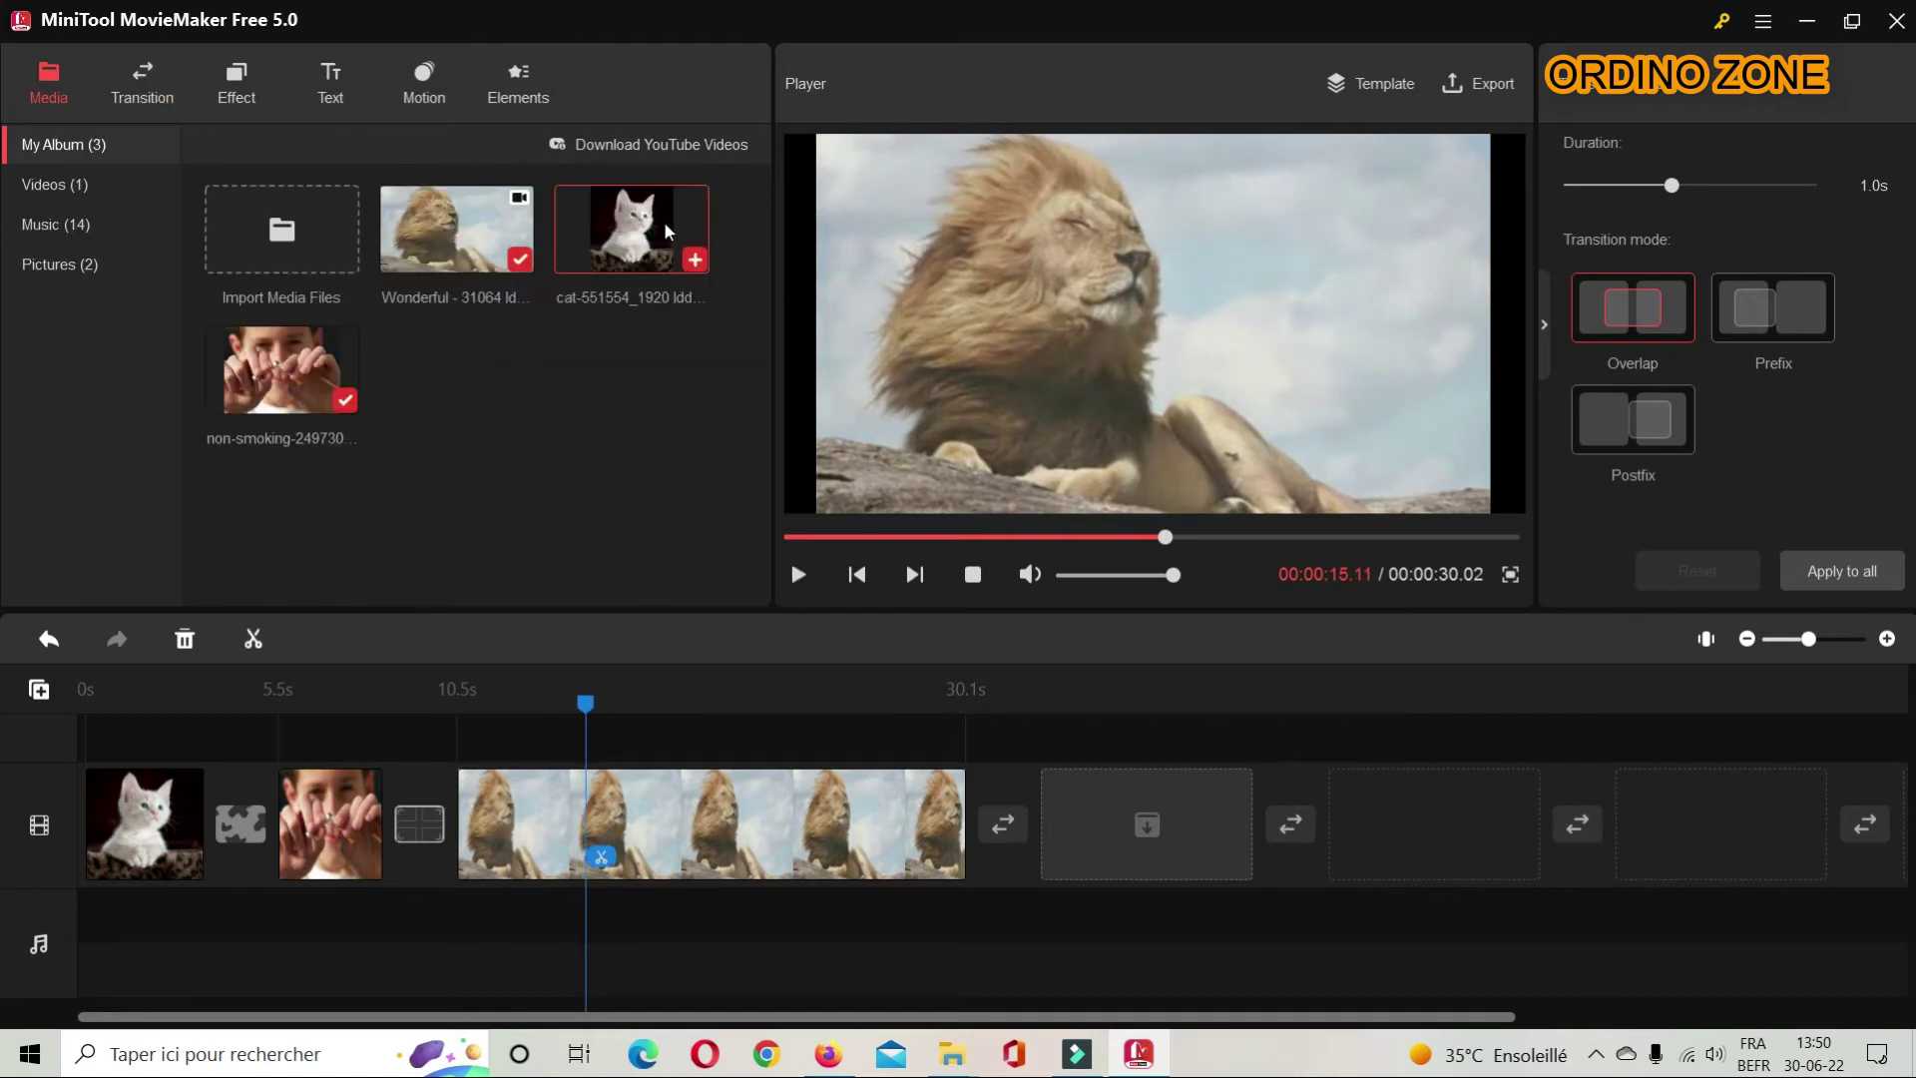
mouse_move(417, 207)
left_click(330, 85)
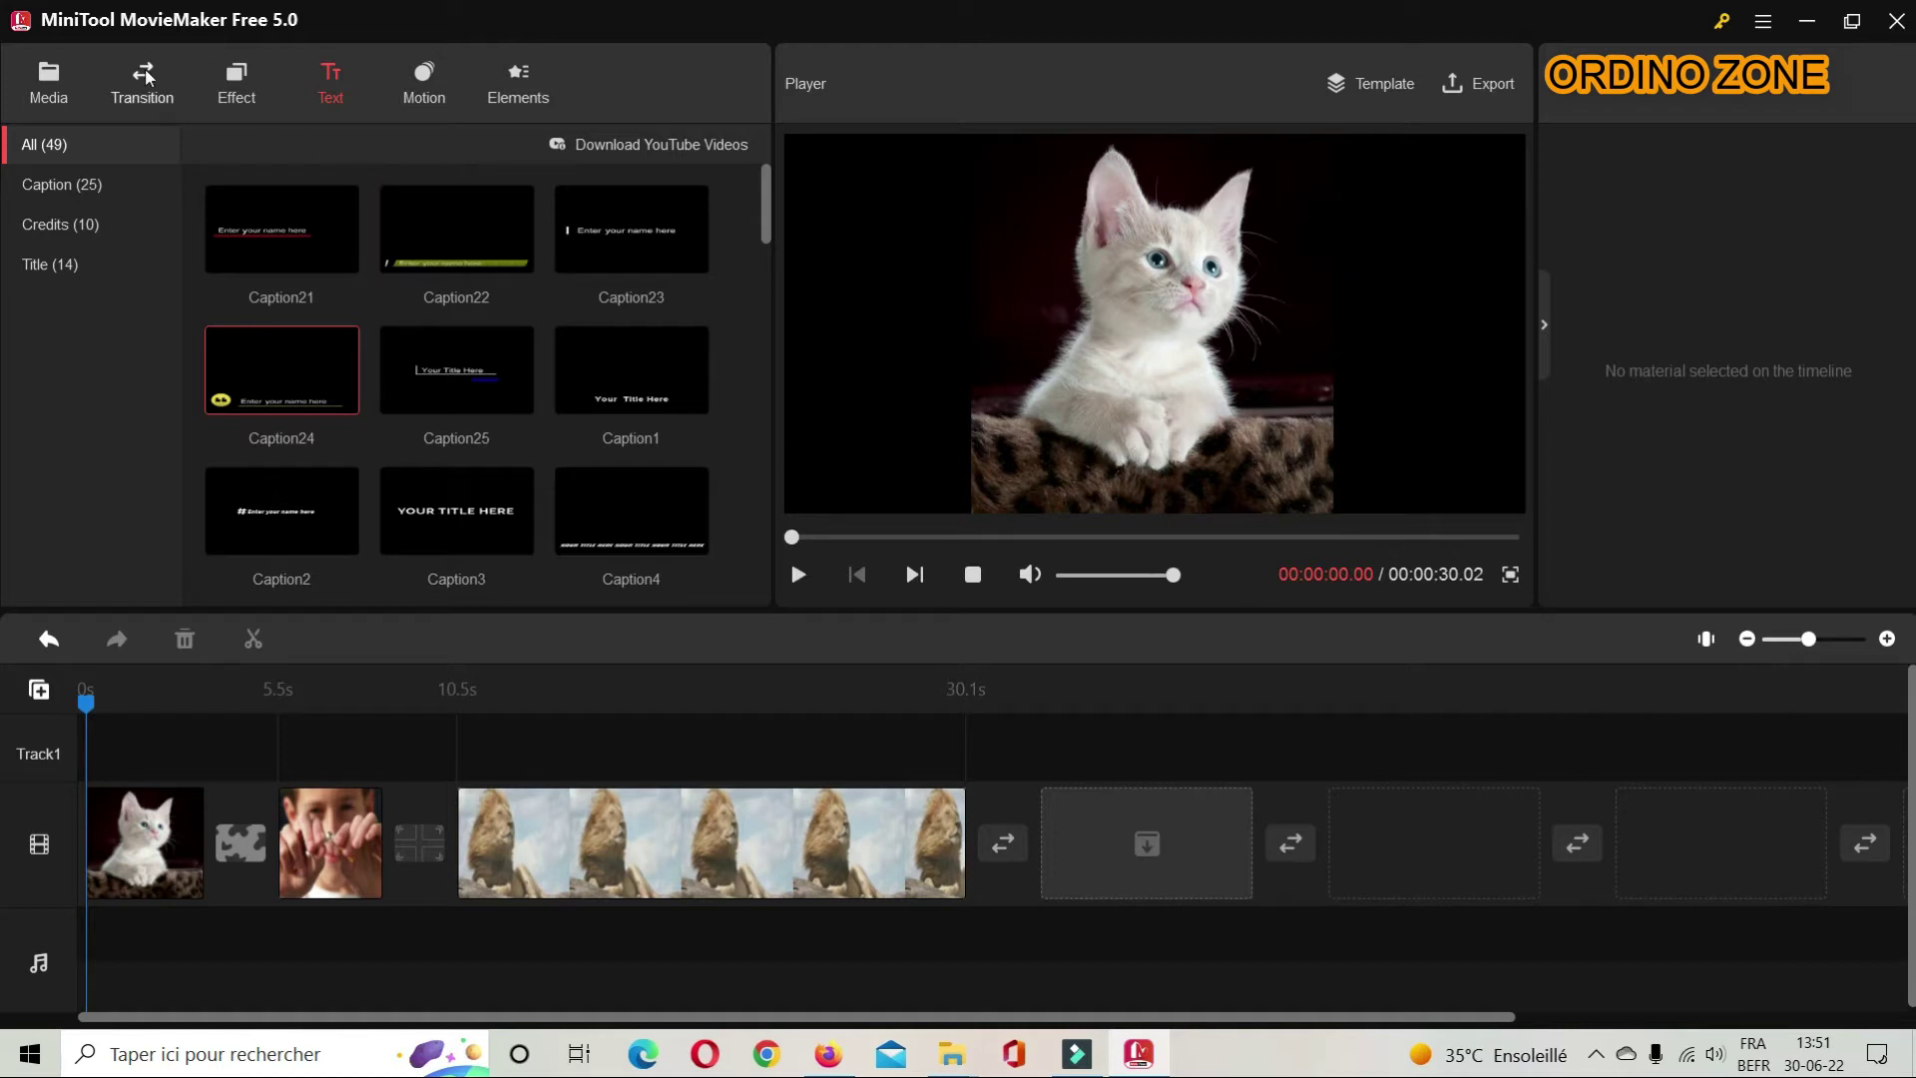
left_click(49, 80)
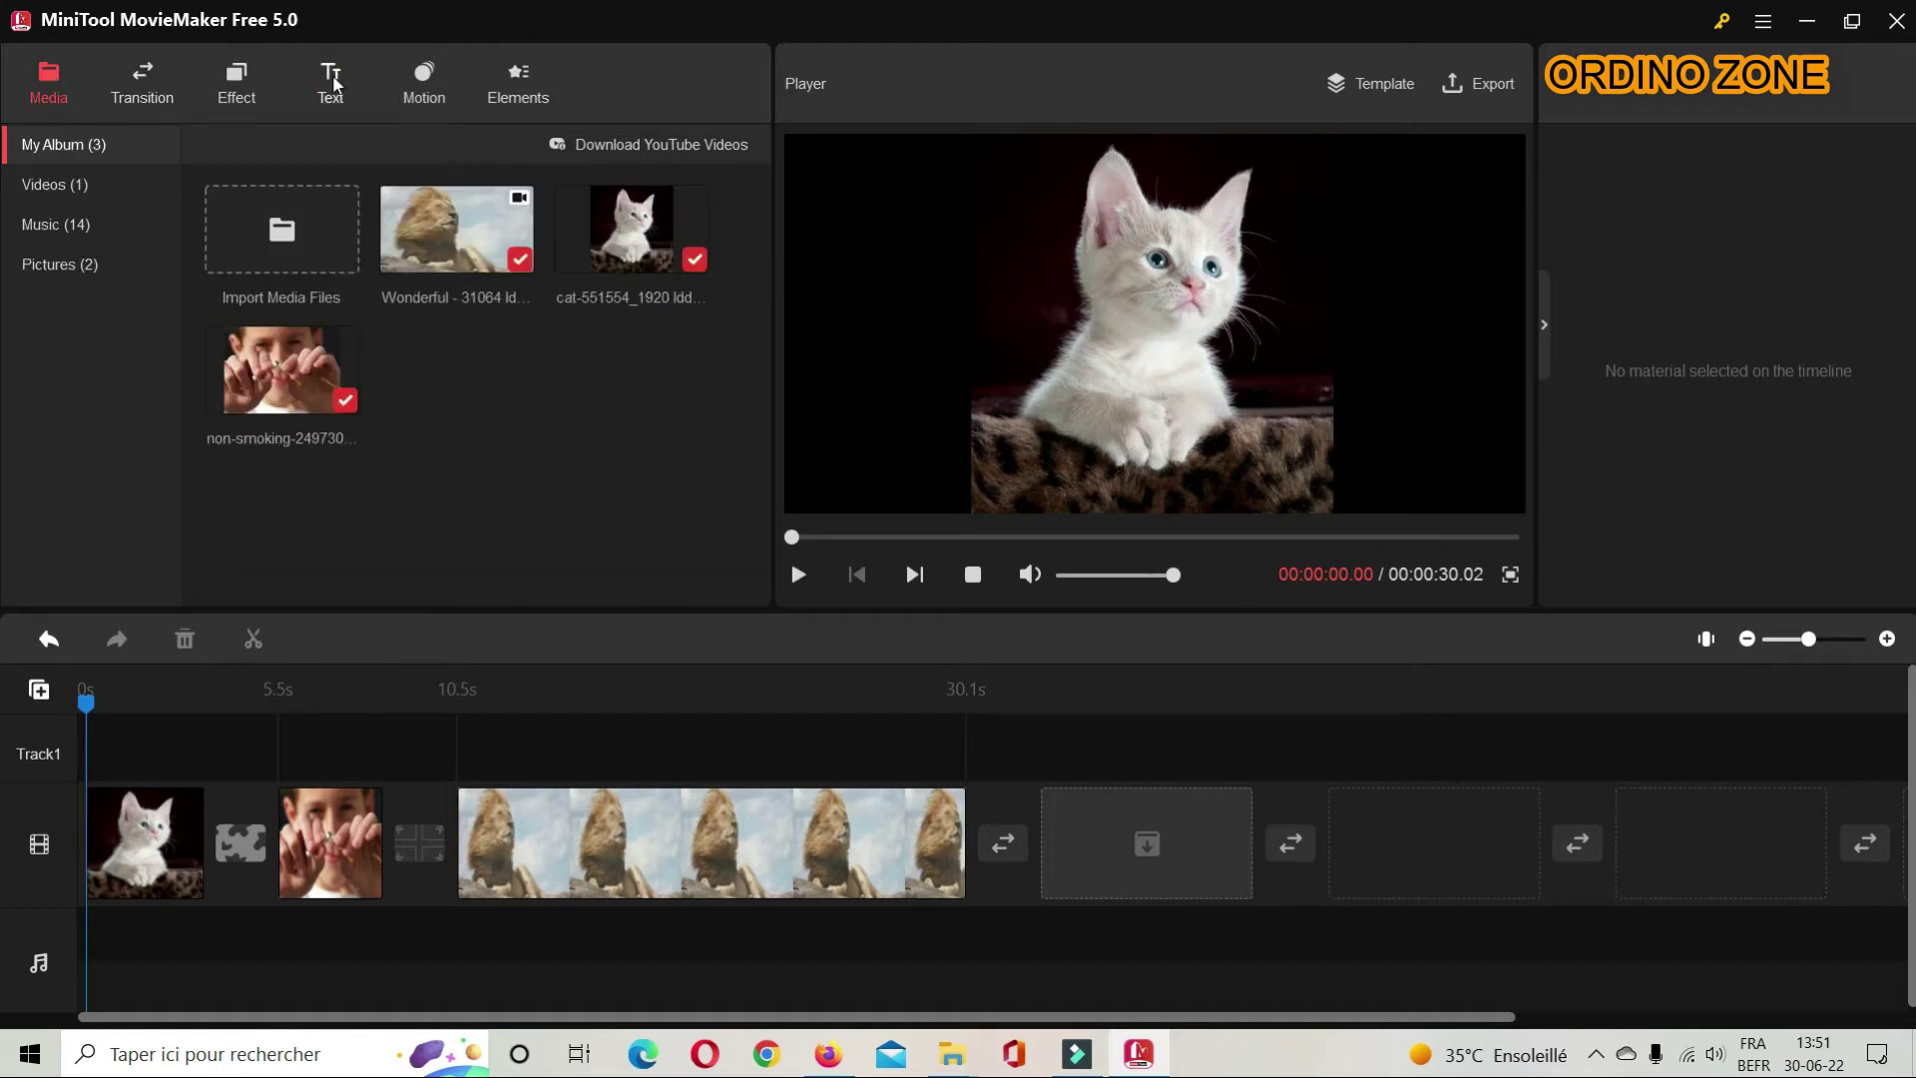
left_click(334, 84)
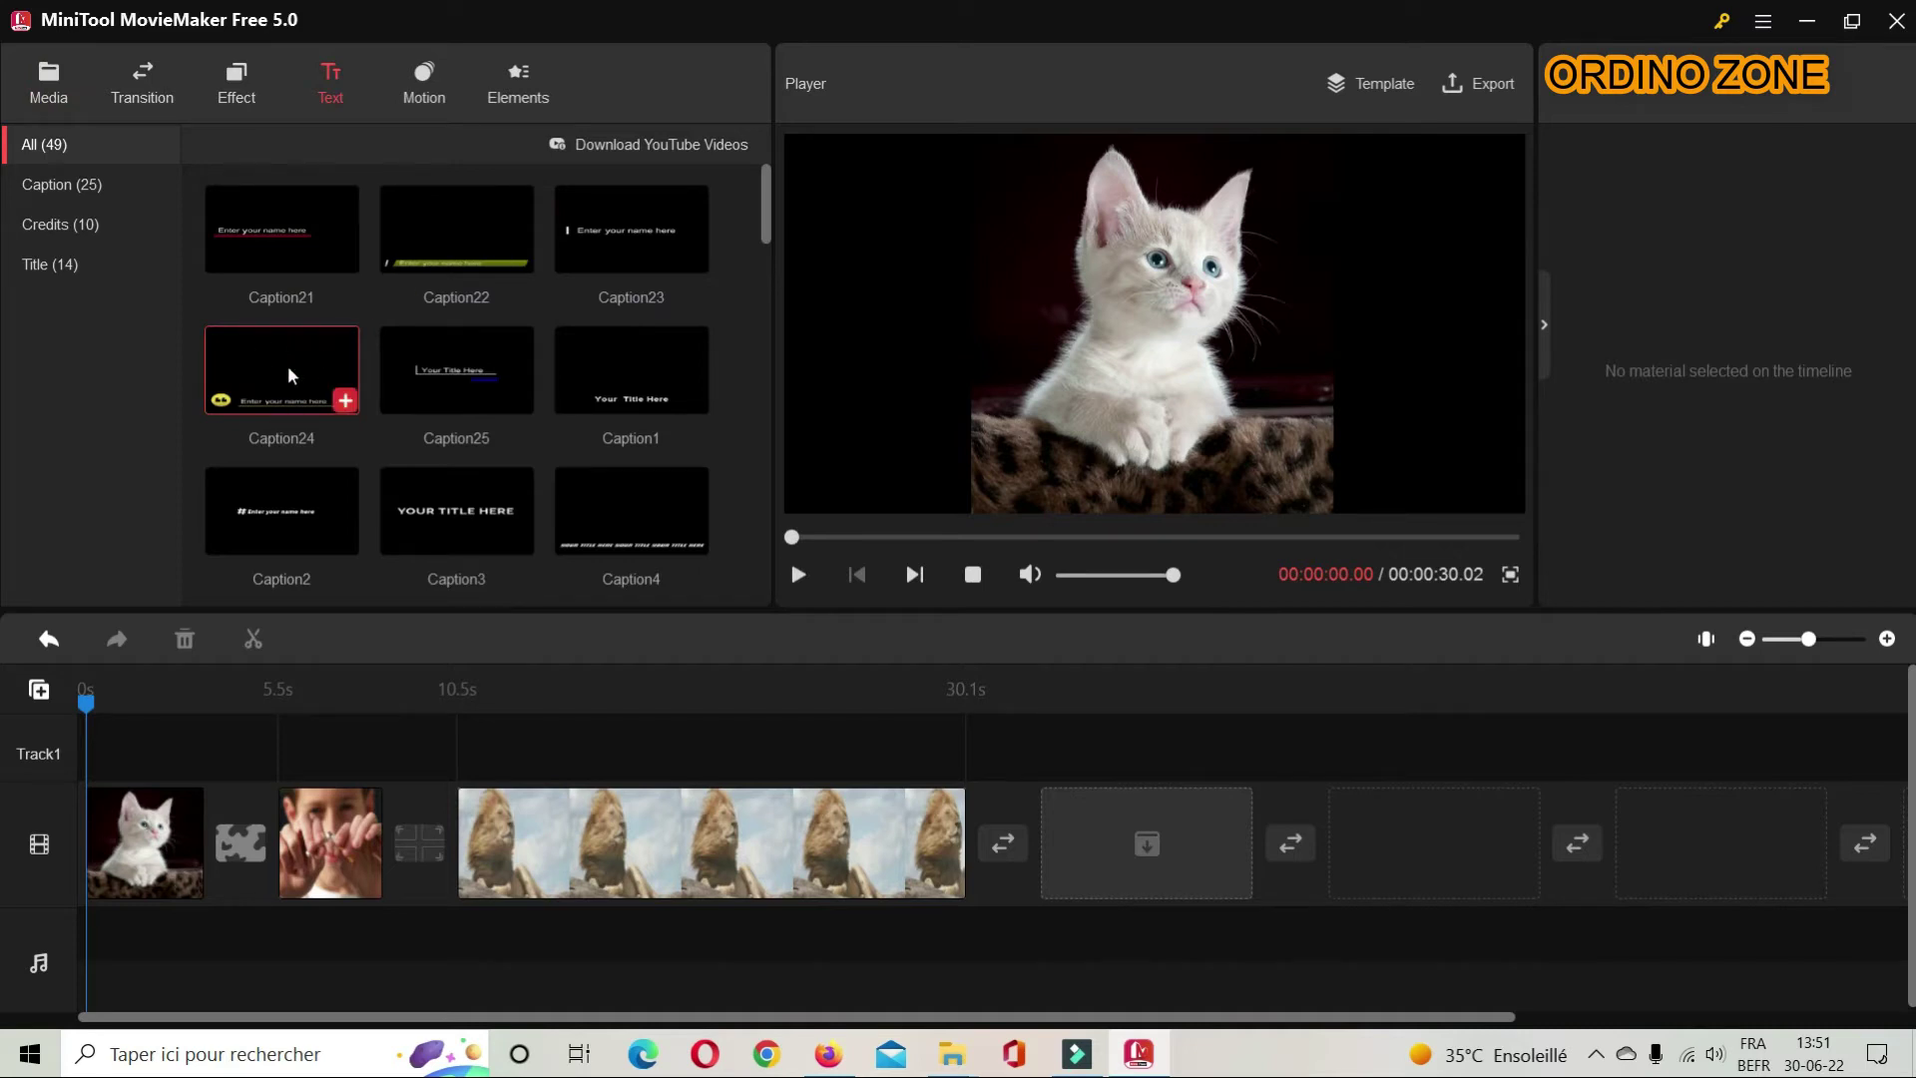
mouse_move(289, 369)
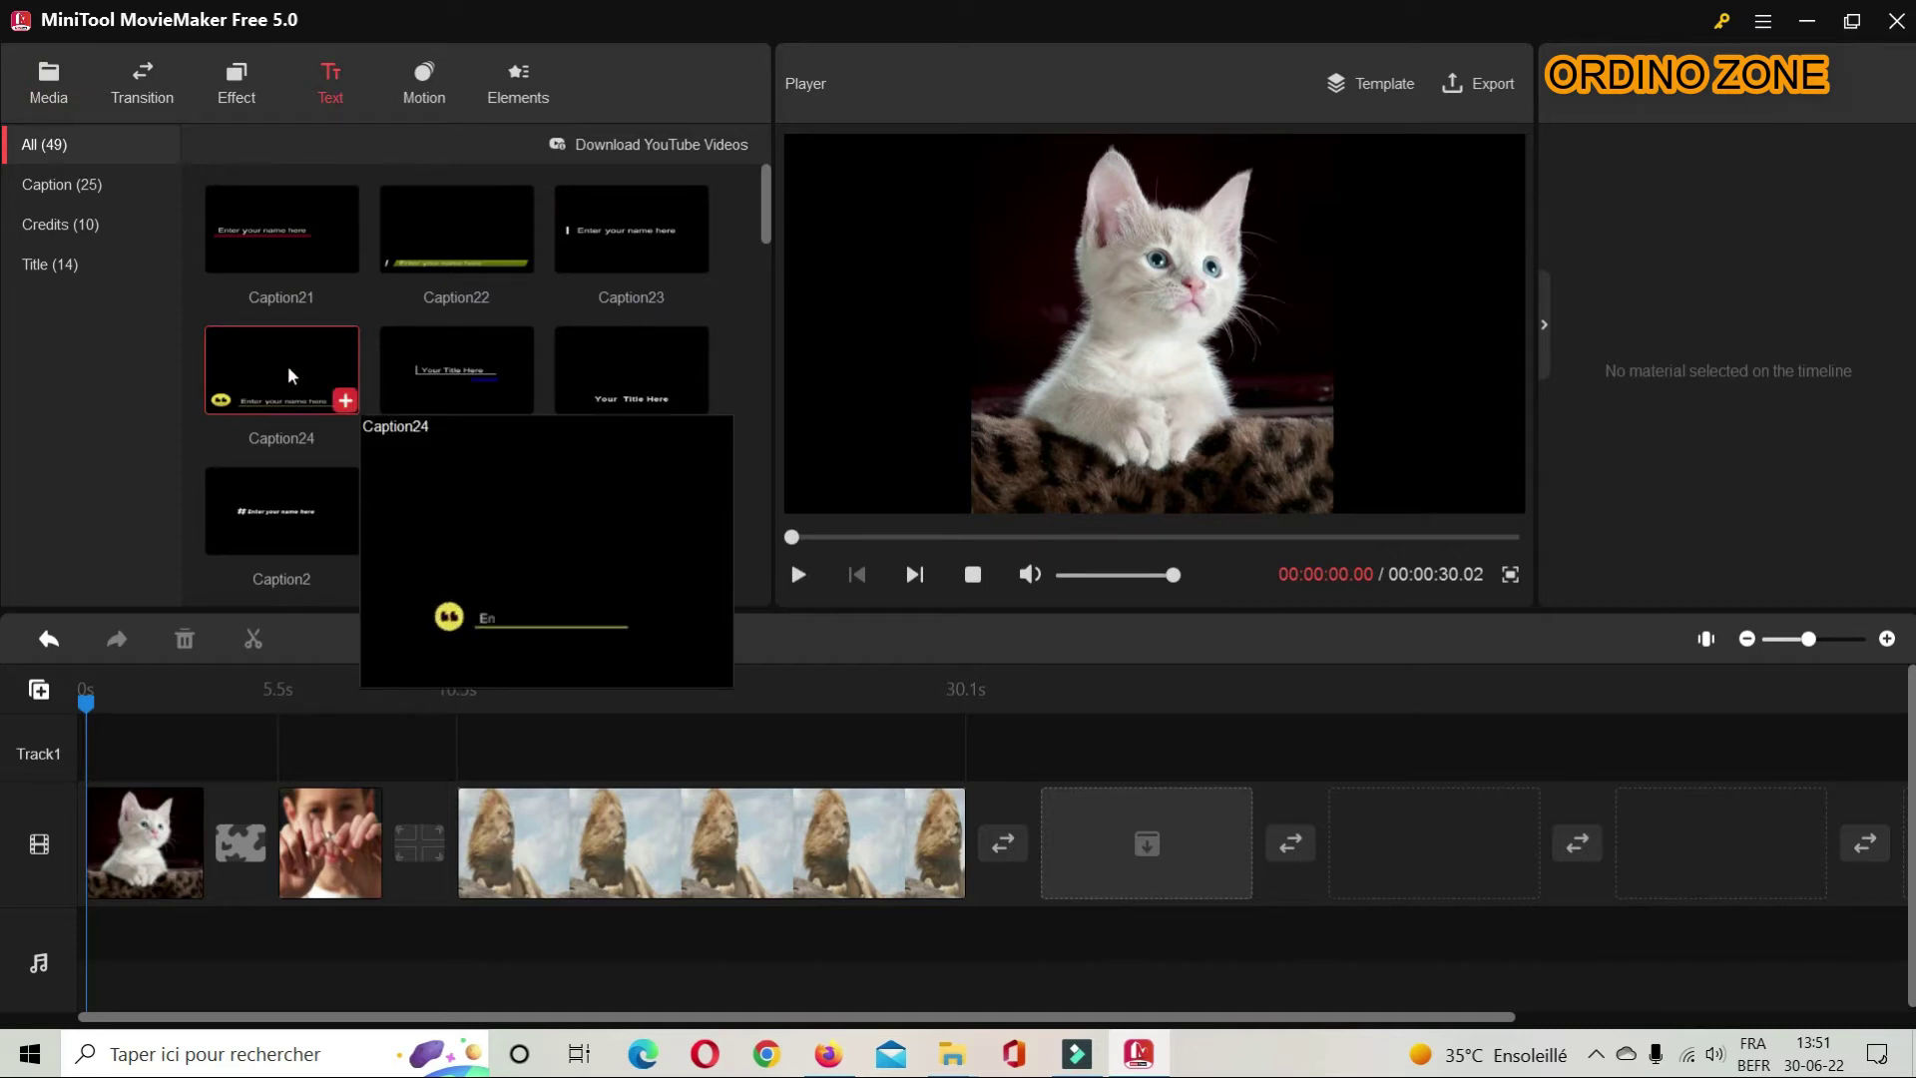
left_click_drag(288, 365, 265, 739)
left_click_drag(120, 750, 134, 752)
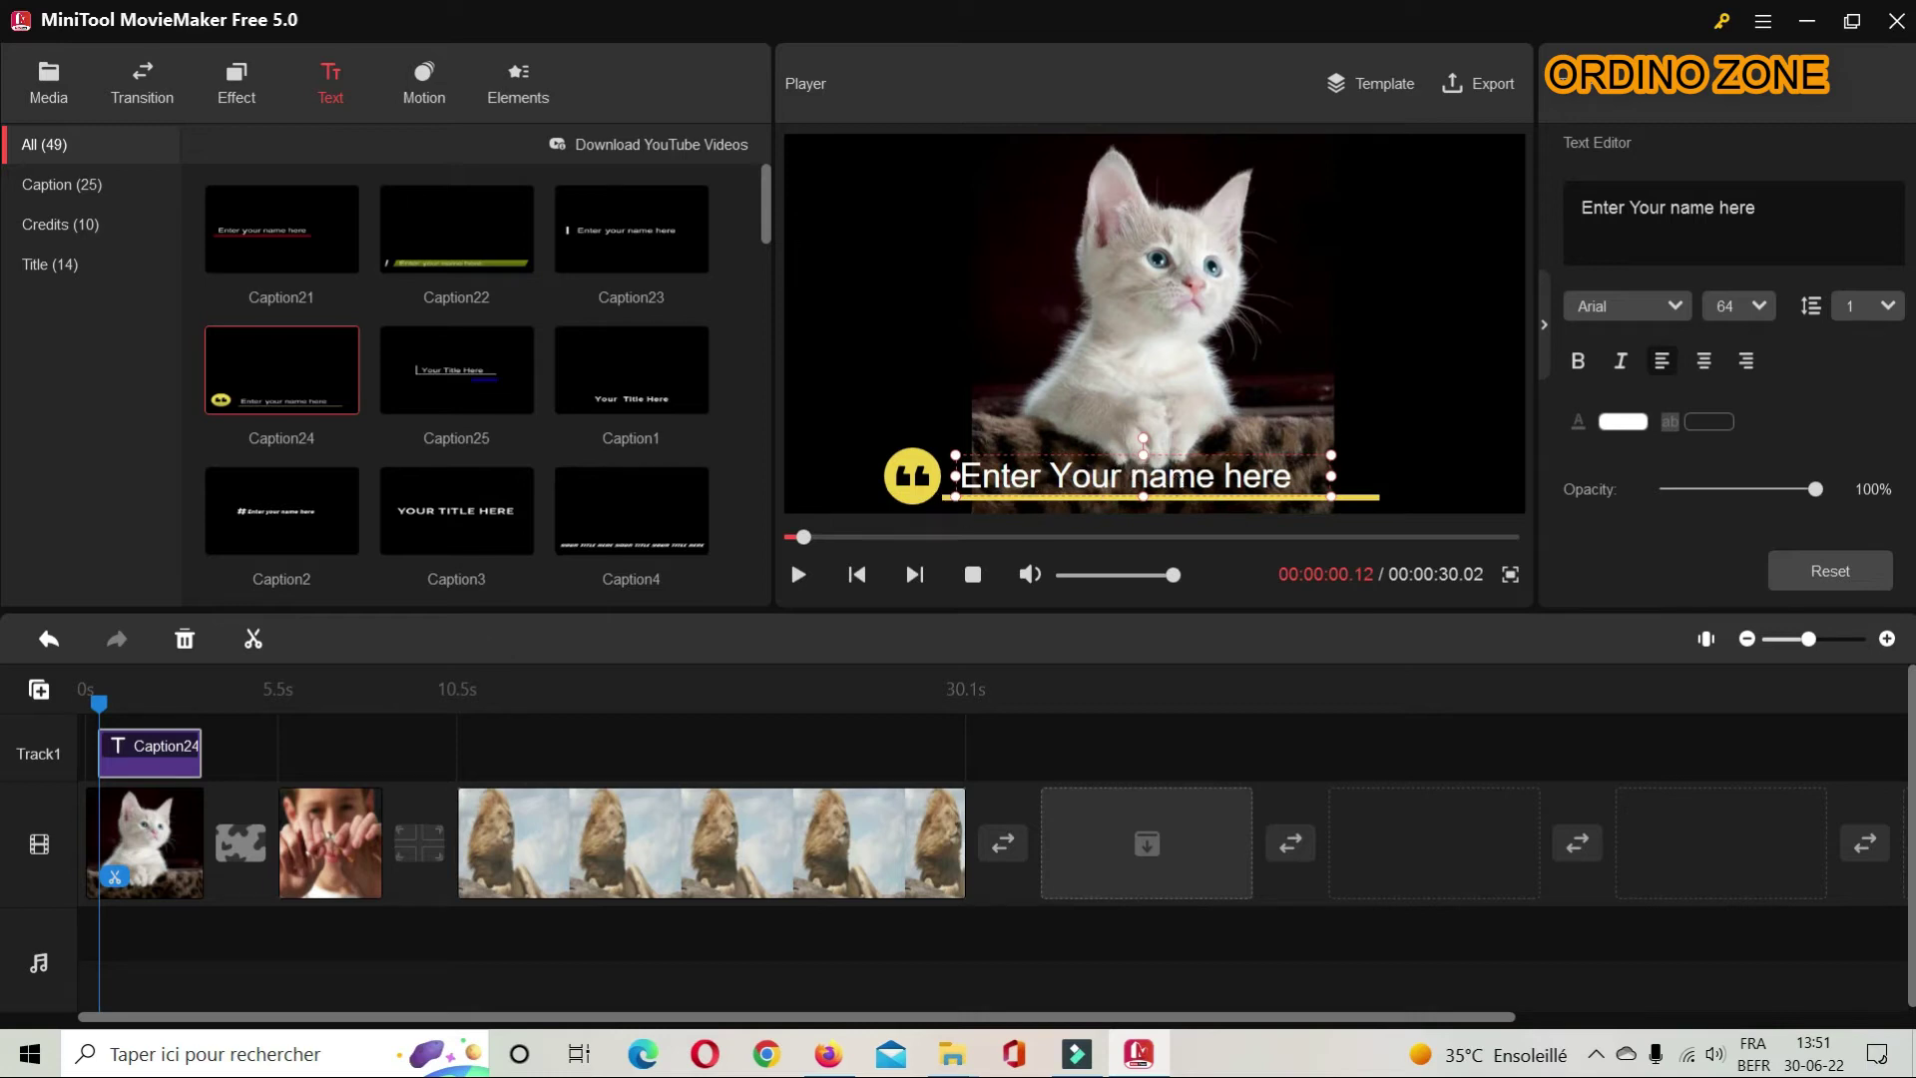
Step: Replace the caption's placeholder text with "Hellooooo!!!" and play the video to preview it
key("BackSpace")
key("BackSpace")
key("BackSpace")
key("BackSpace")
key("BackSpace")
key("BackSpace")
key("BackSpace")
key("BackSpace")
key("BackSpace")
key("BackSpace")
key("BackSpace")
key("BackSpace")
key("BackSpace")
key("BackSpace")
key("BackSpace")
key("BackSpace")
key("BackSpace")
key("BackSpace")
key("BackSpace")
key("BackSpace")
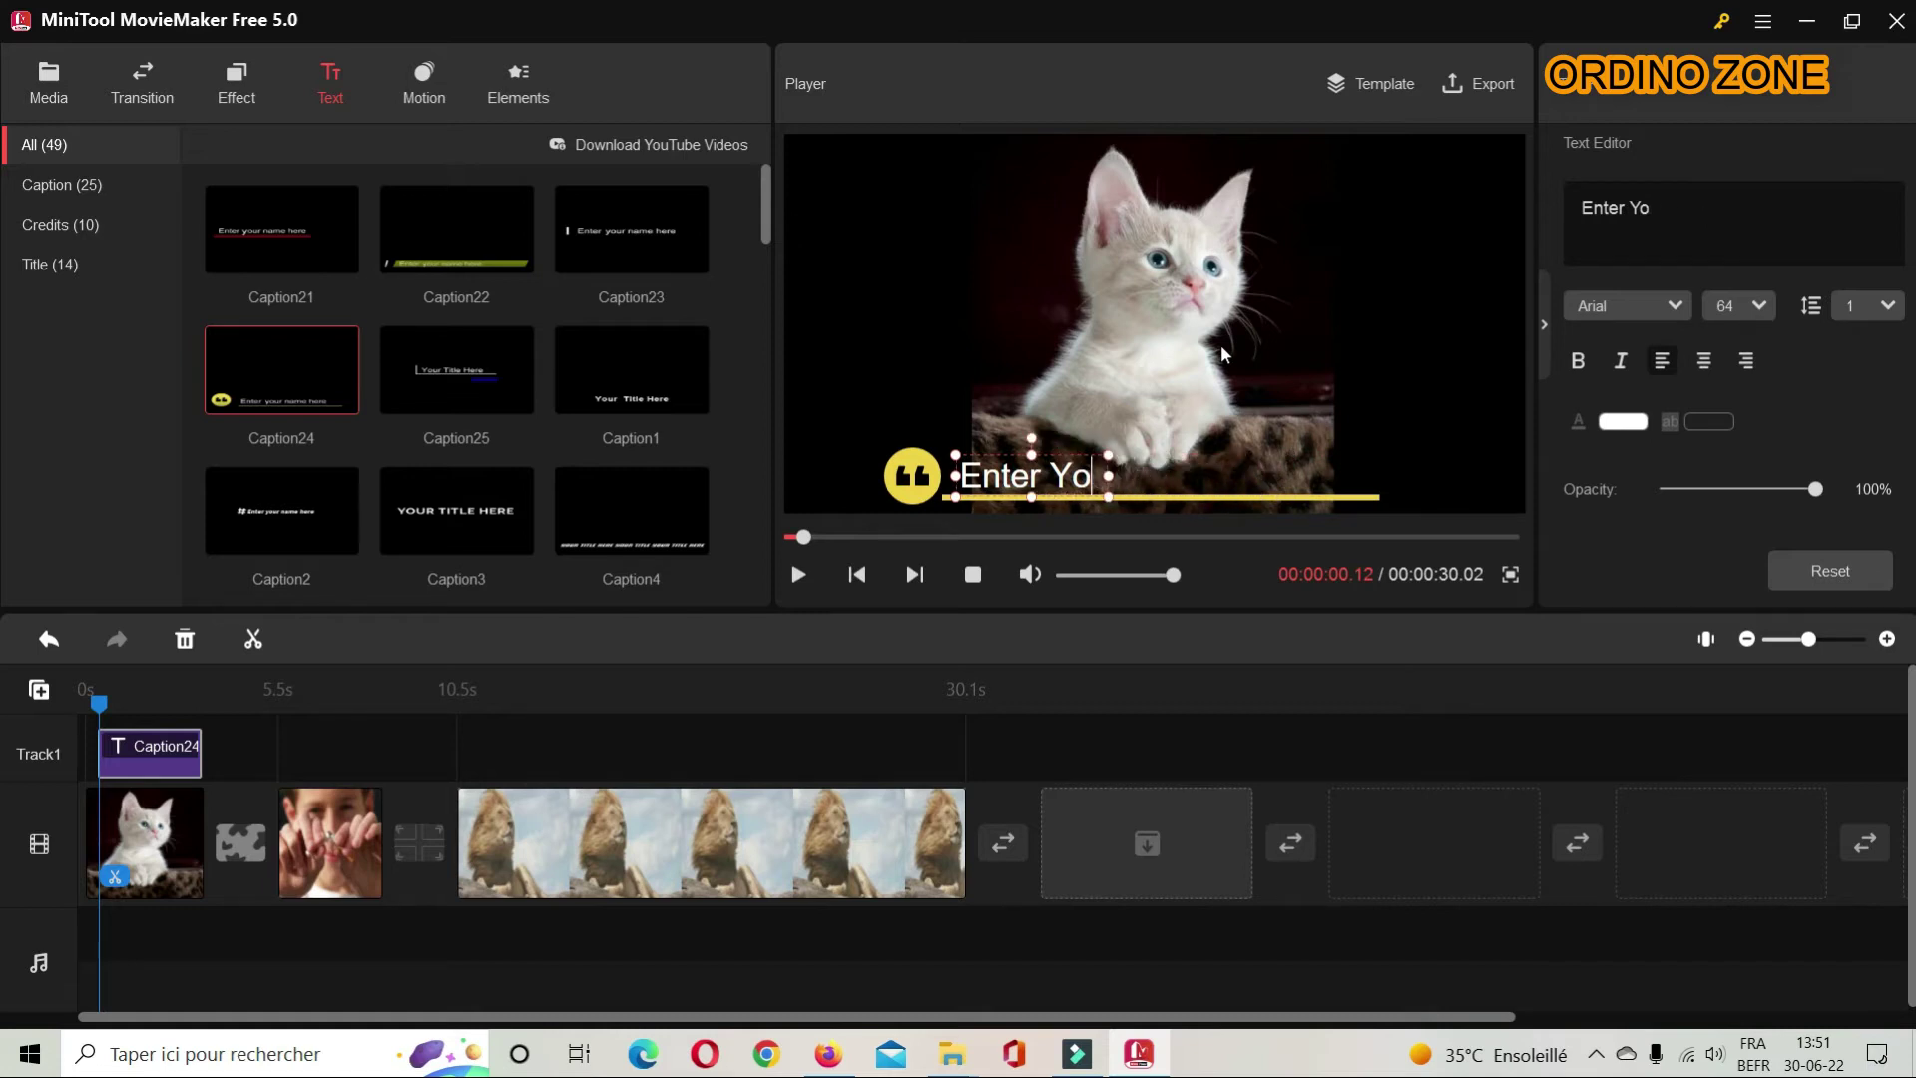
type("Helloo")
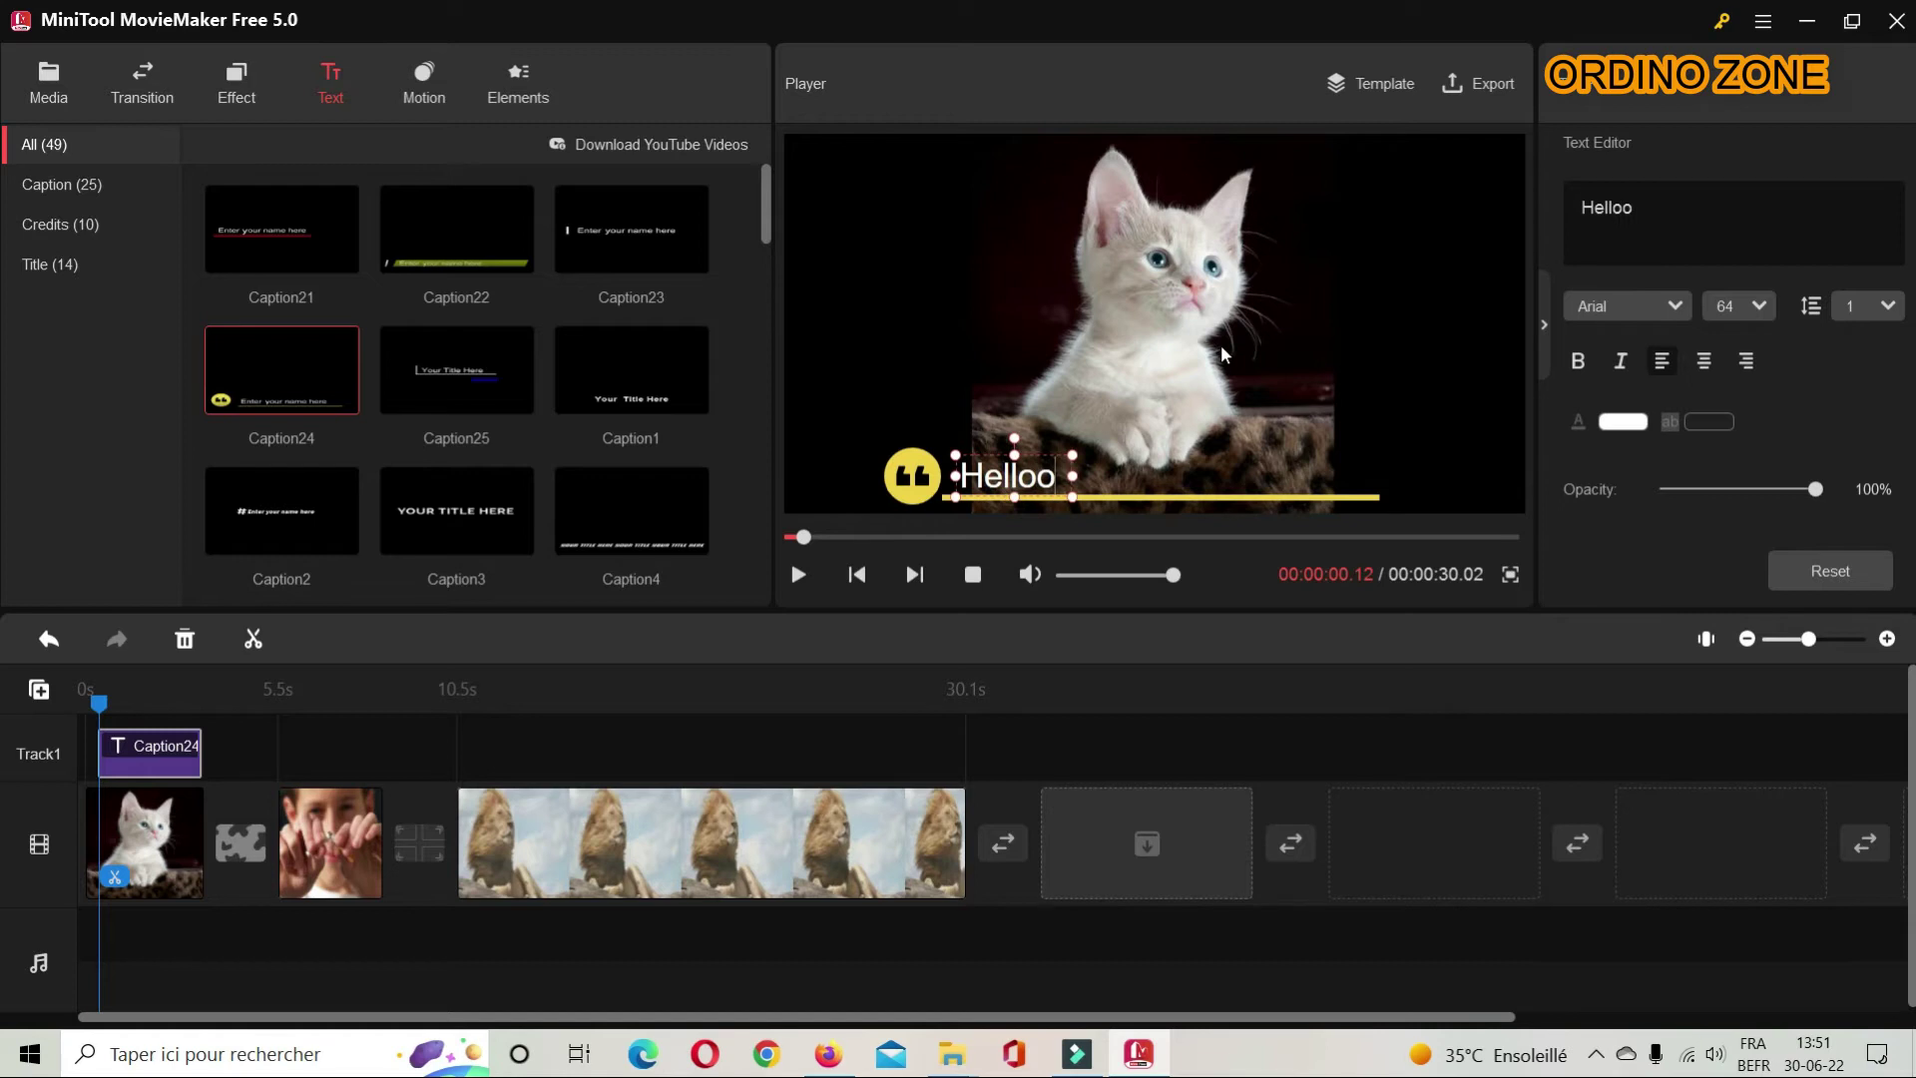
type("ooo")
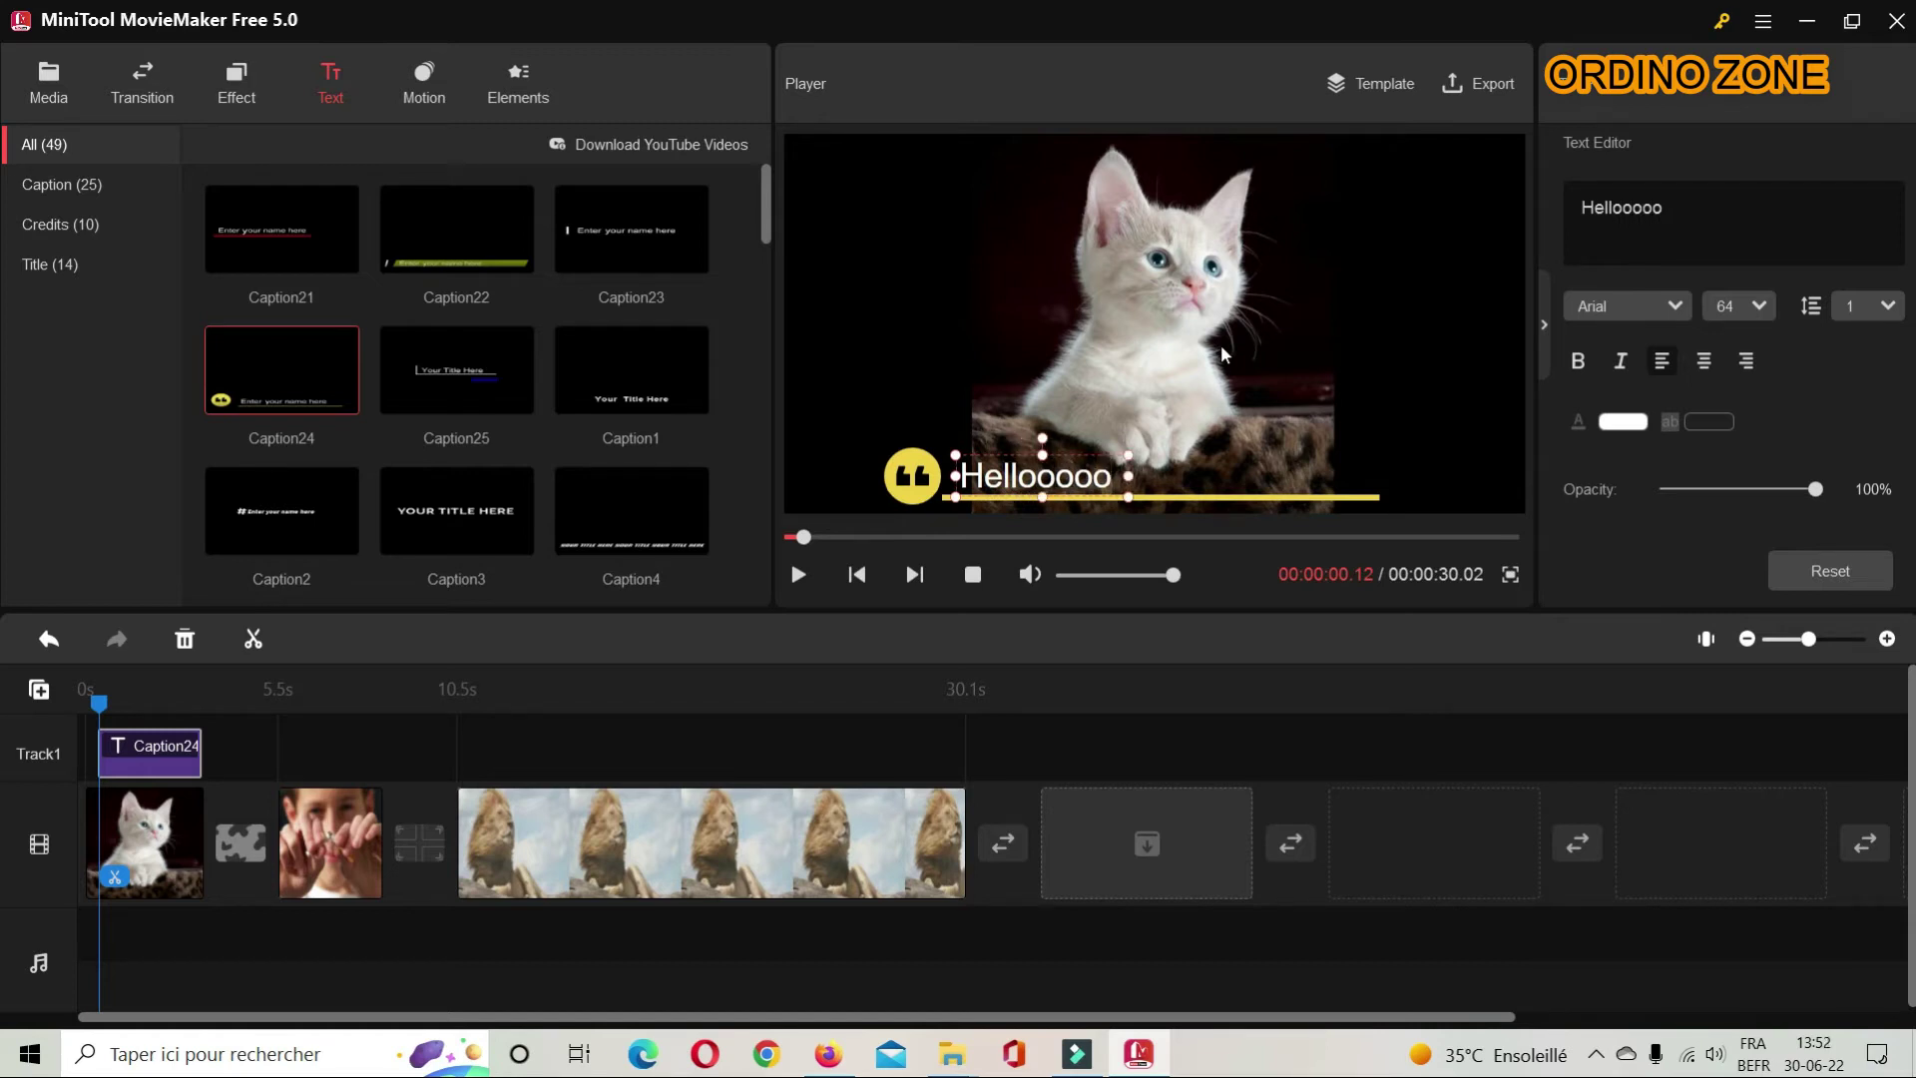
type("!!!")
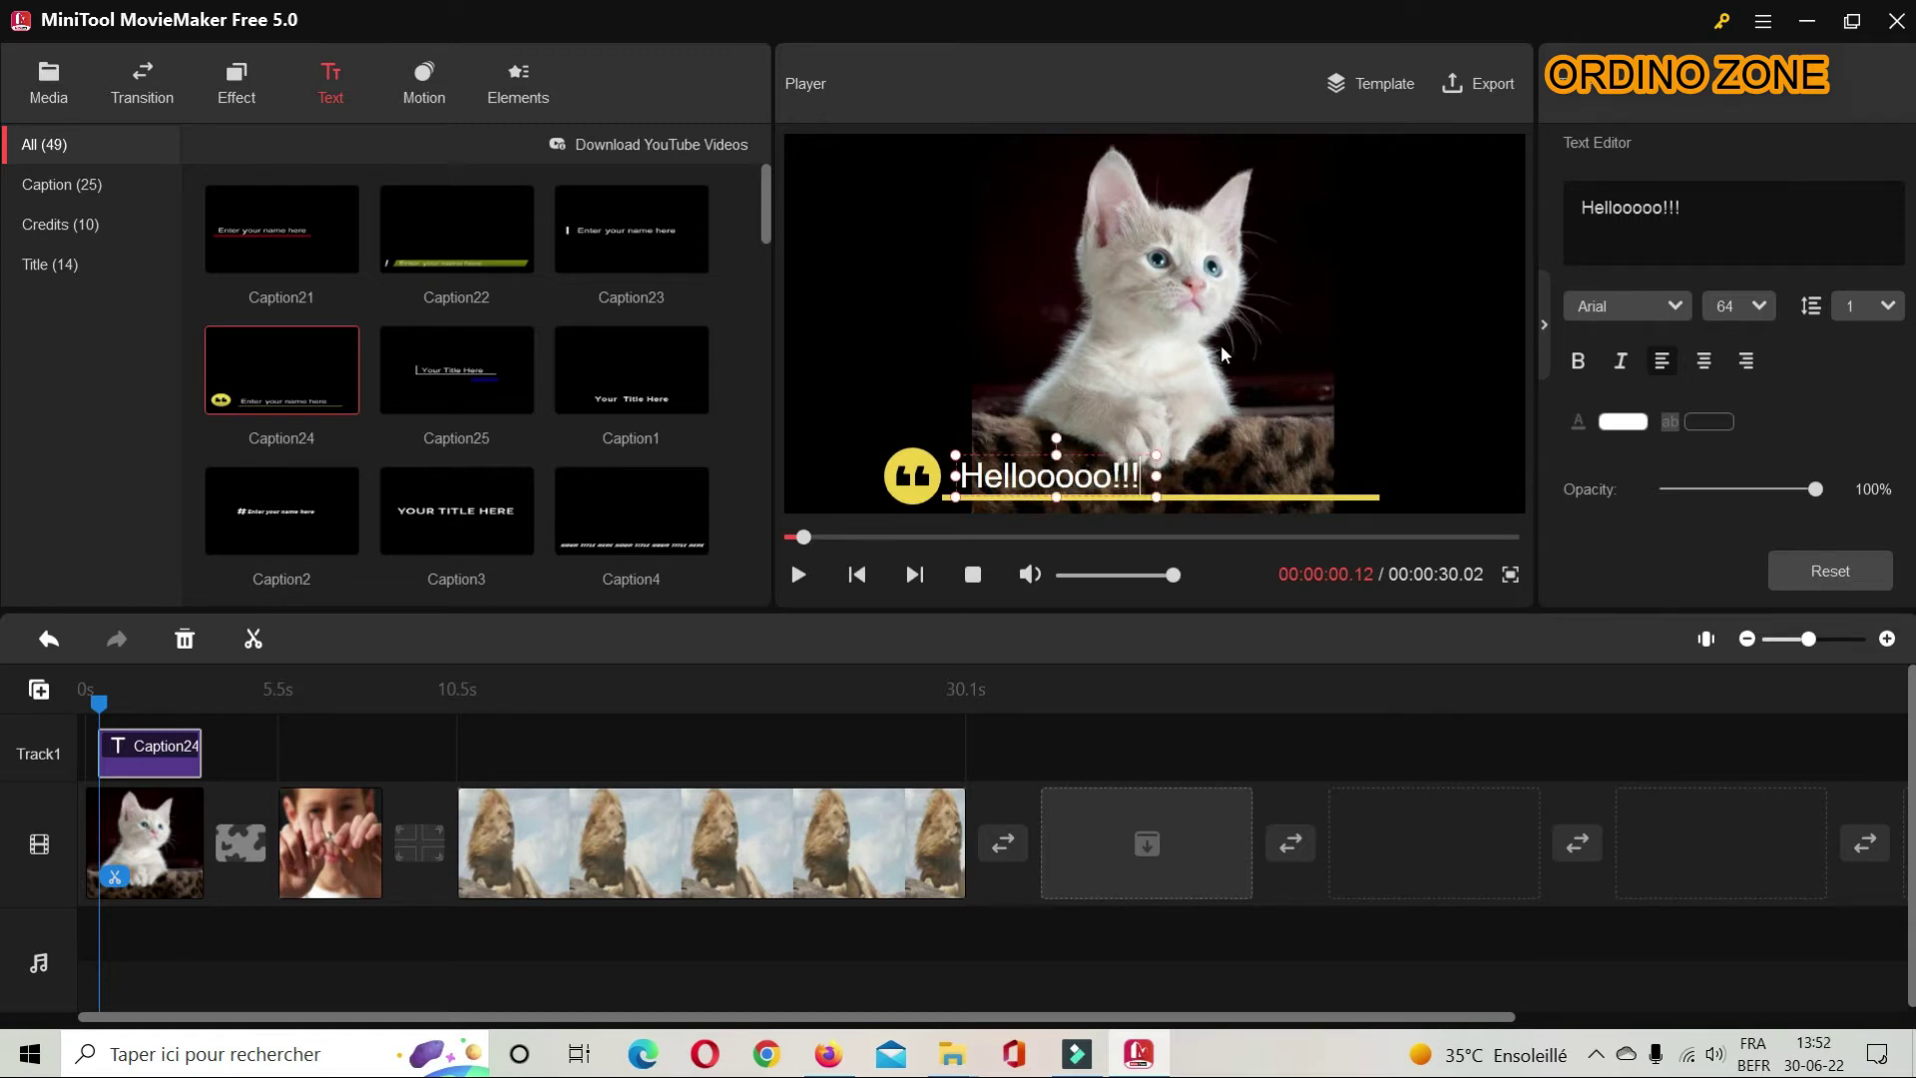
left_click(798, 575)
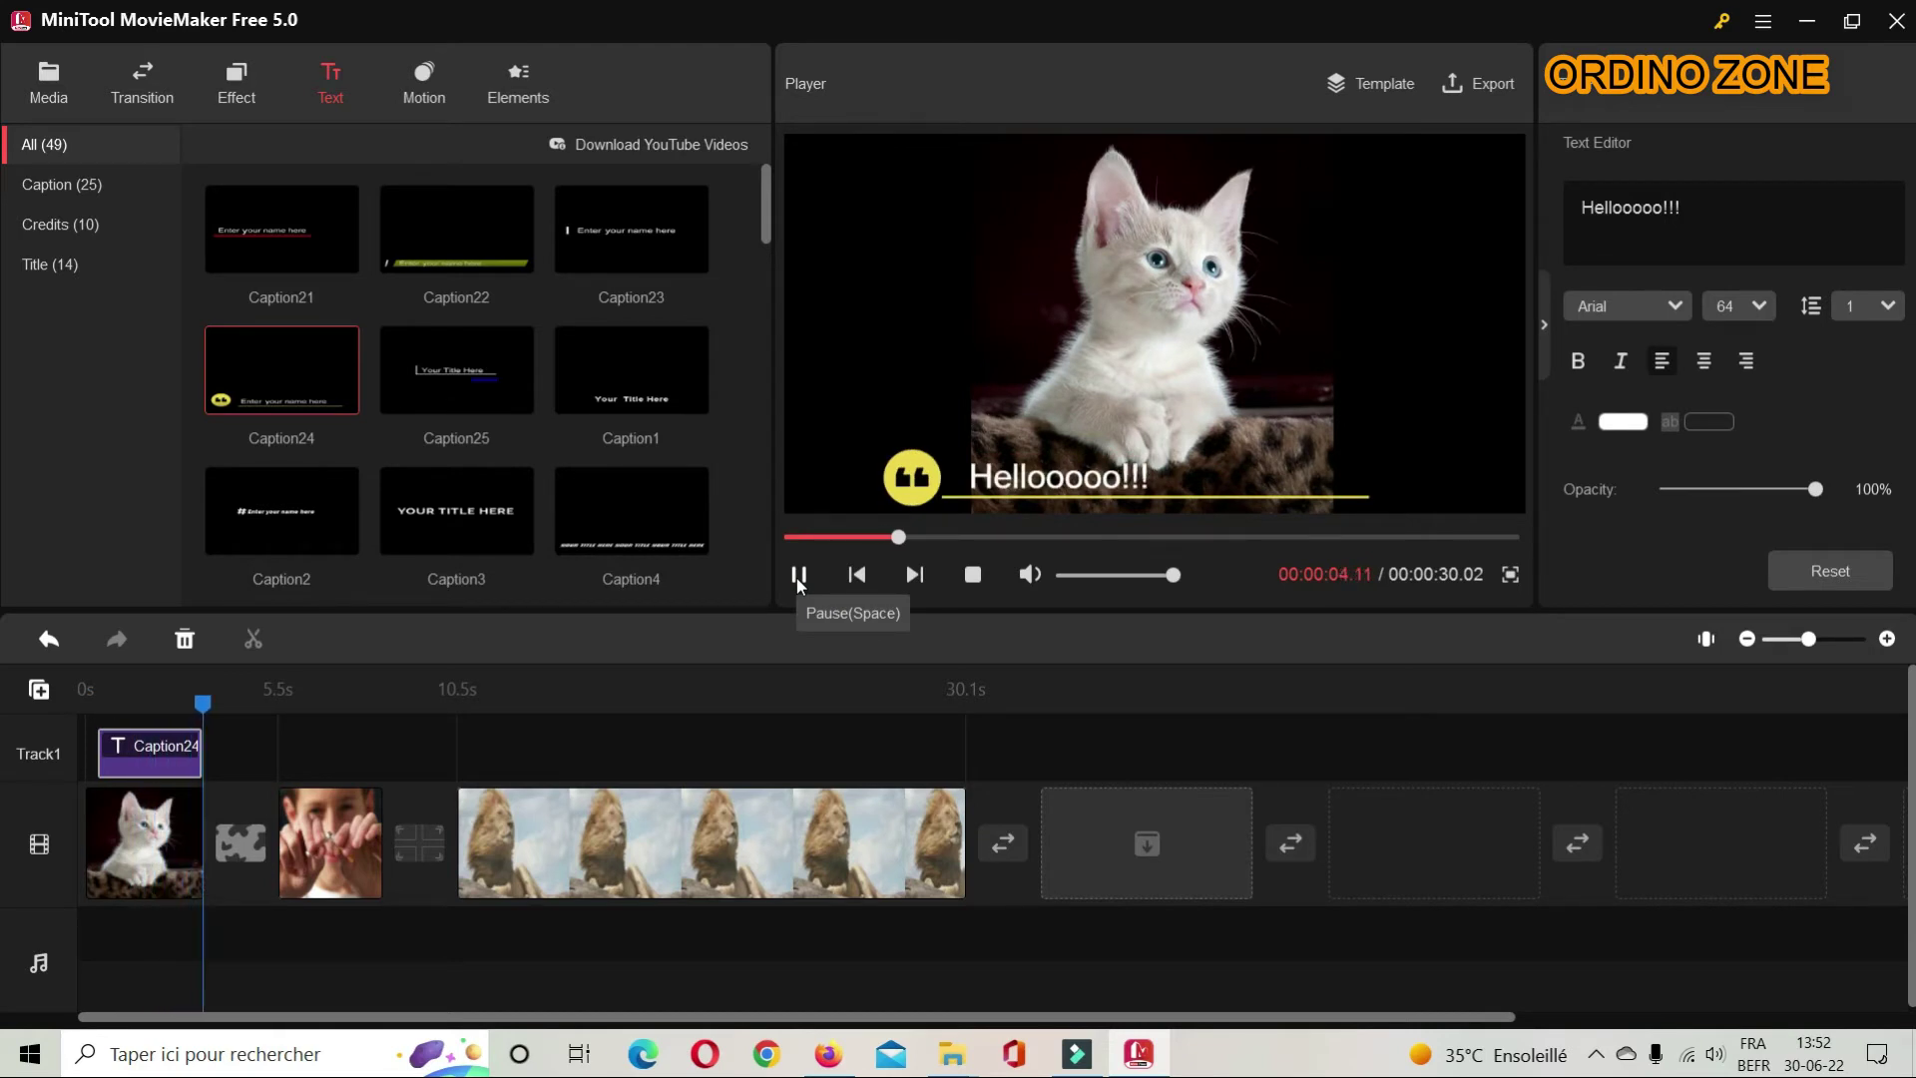
Step: Apply the Earlybird effect to the non-smoking picture, then play the video from just before it to preview the effect
left_click(55, 80)
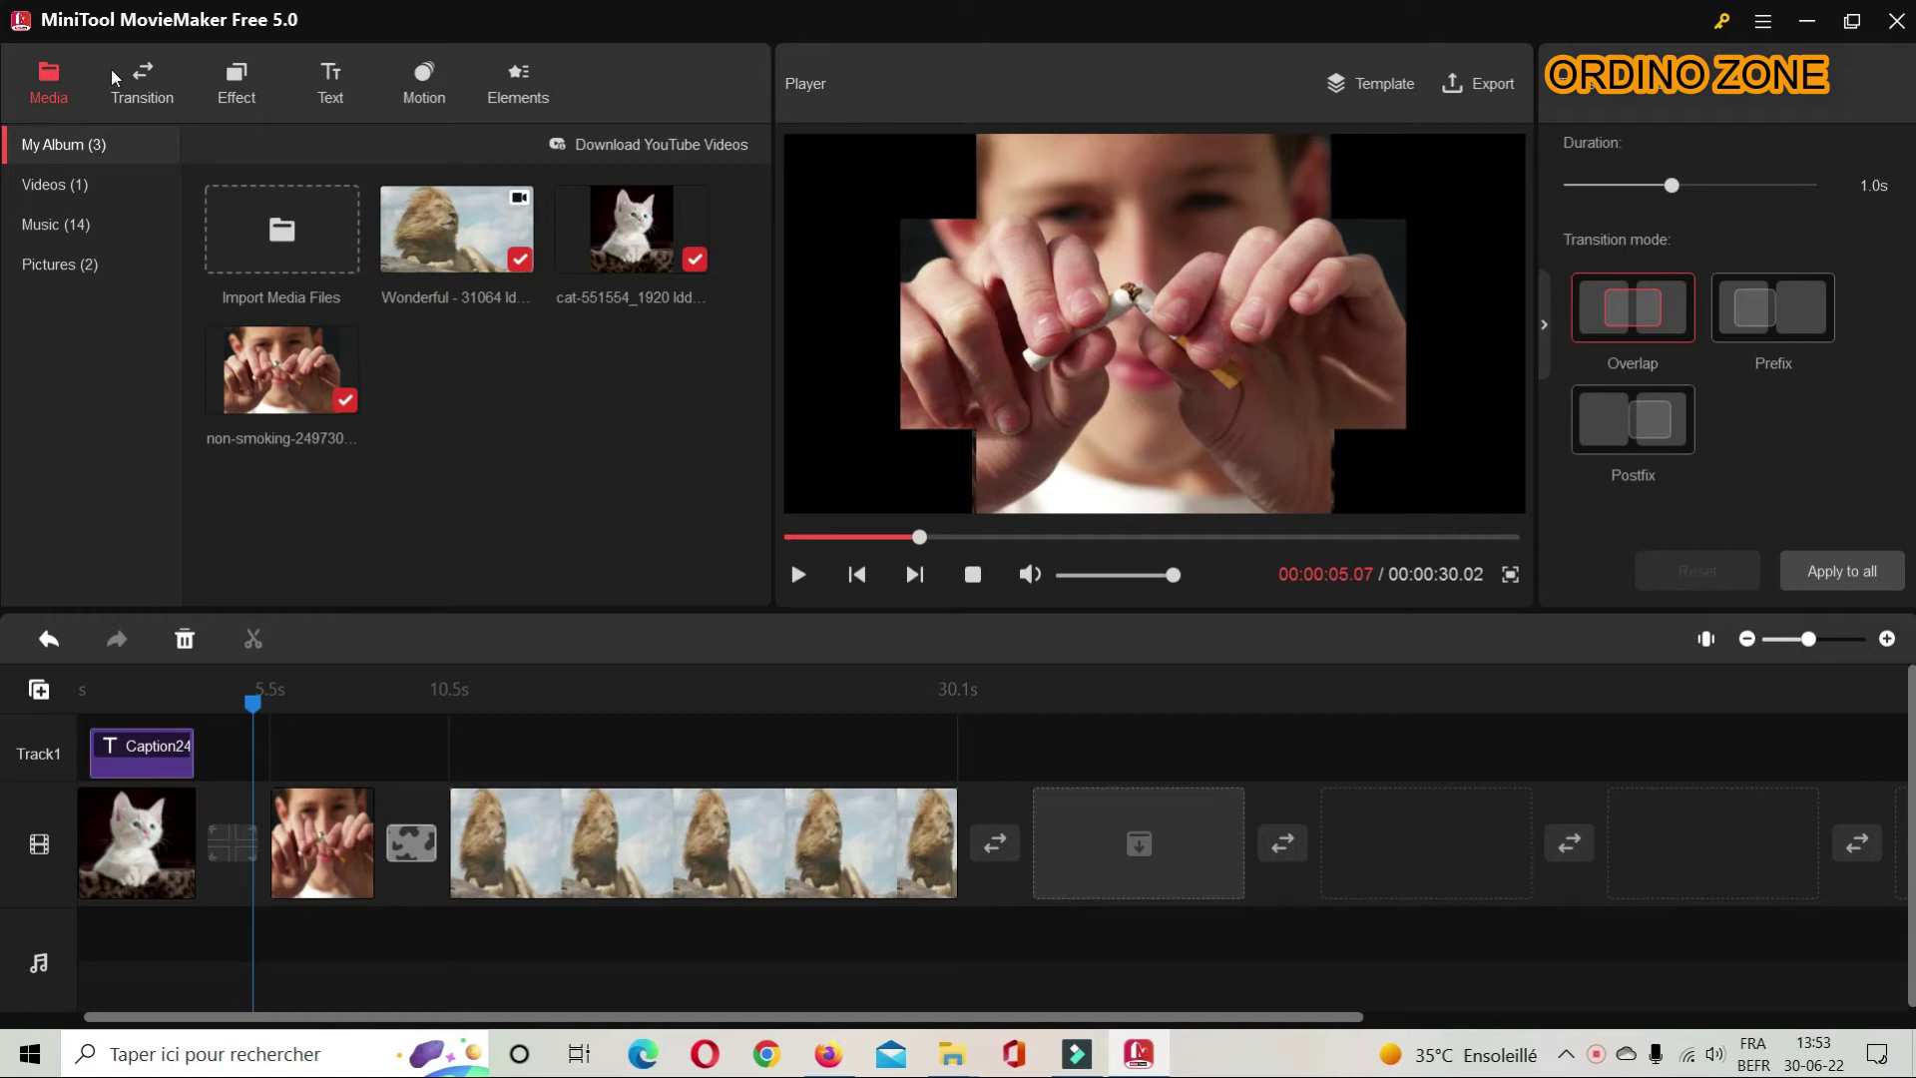
left_click(252, 96)
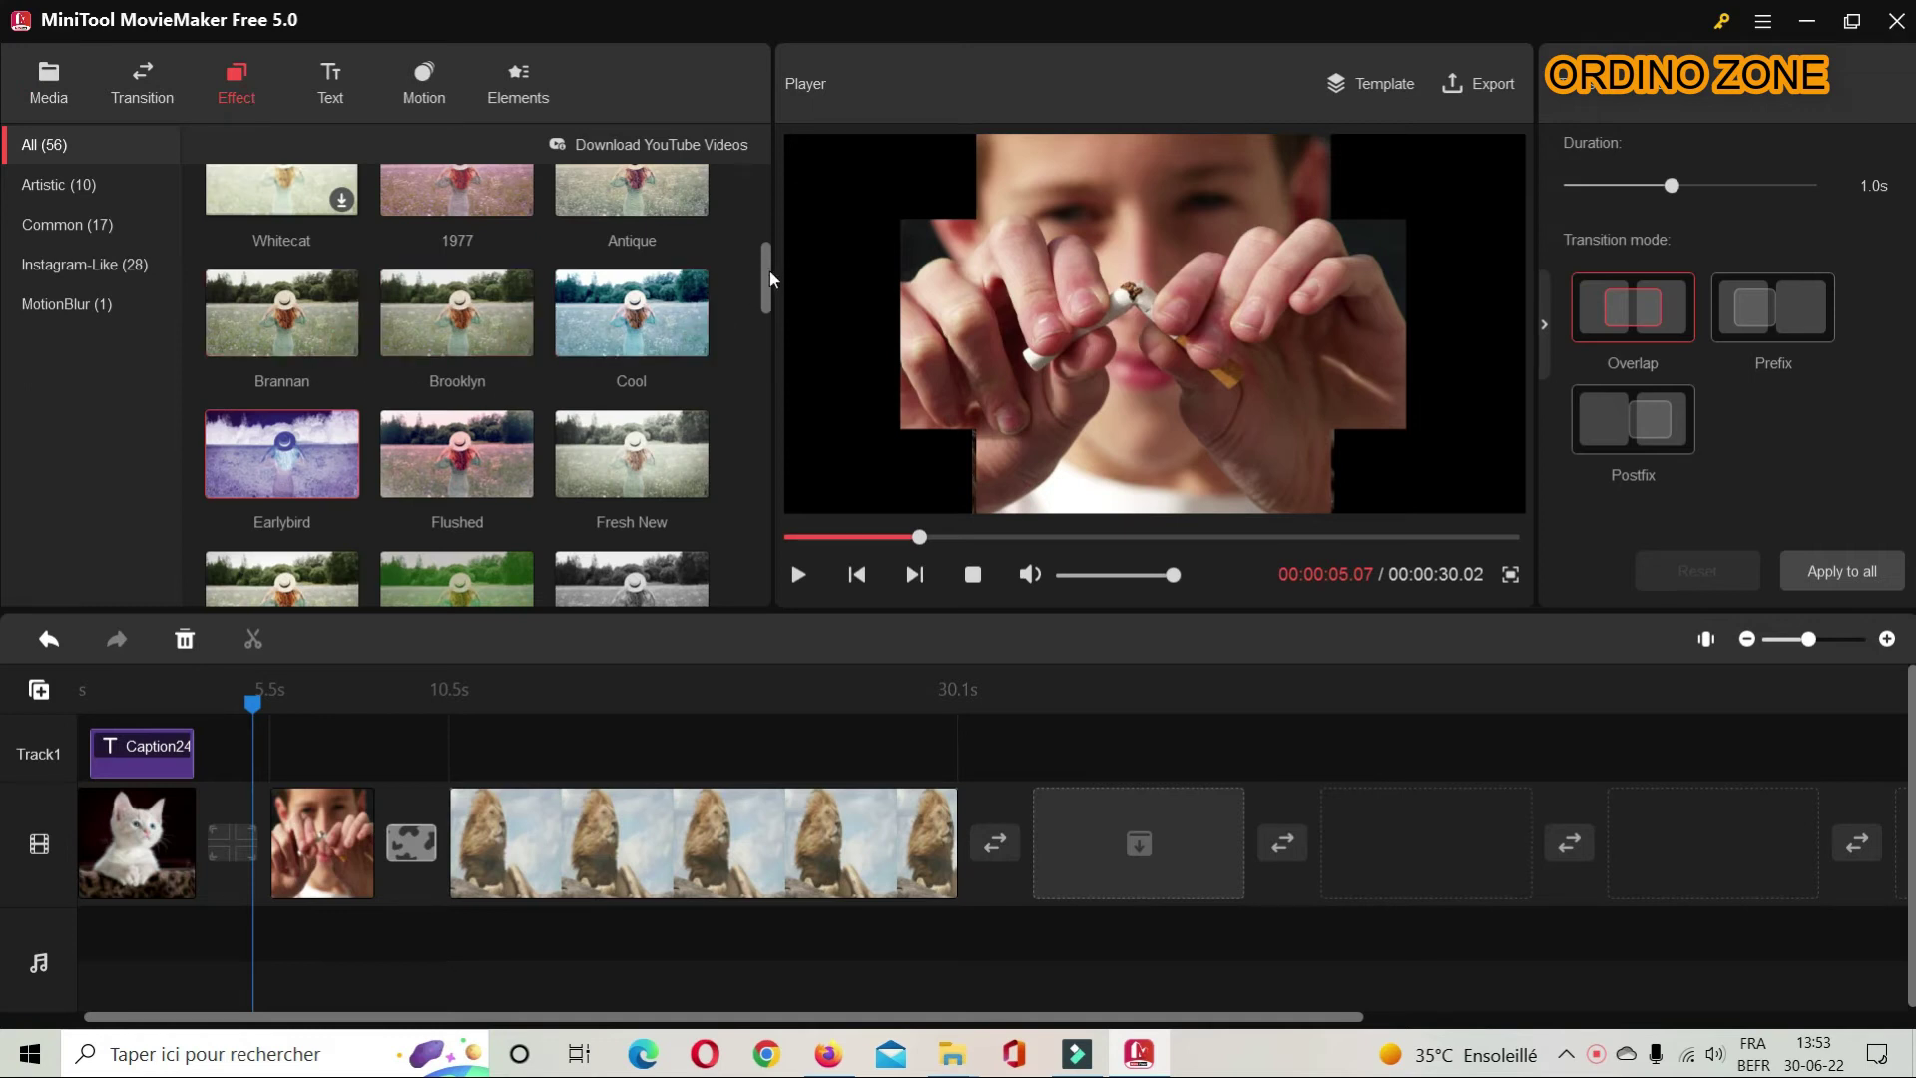
mouse_move(766, 280)
left_mouse_down()
mouse_move(751, 421)
mouse_move(741, 314)
mouse_move(673, 291)
left_mouse_up()
mouse_move(291, 287)
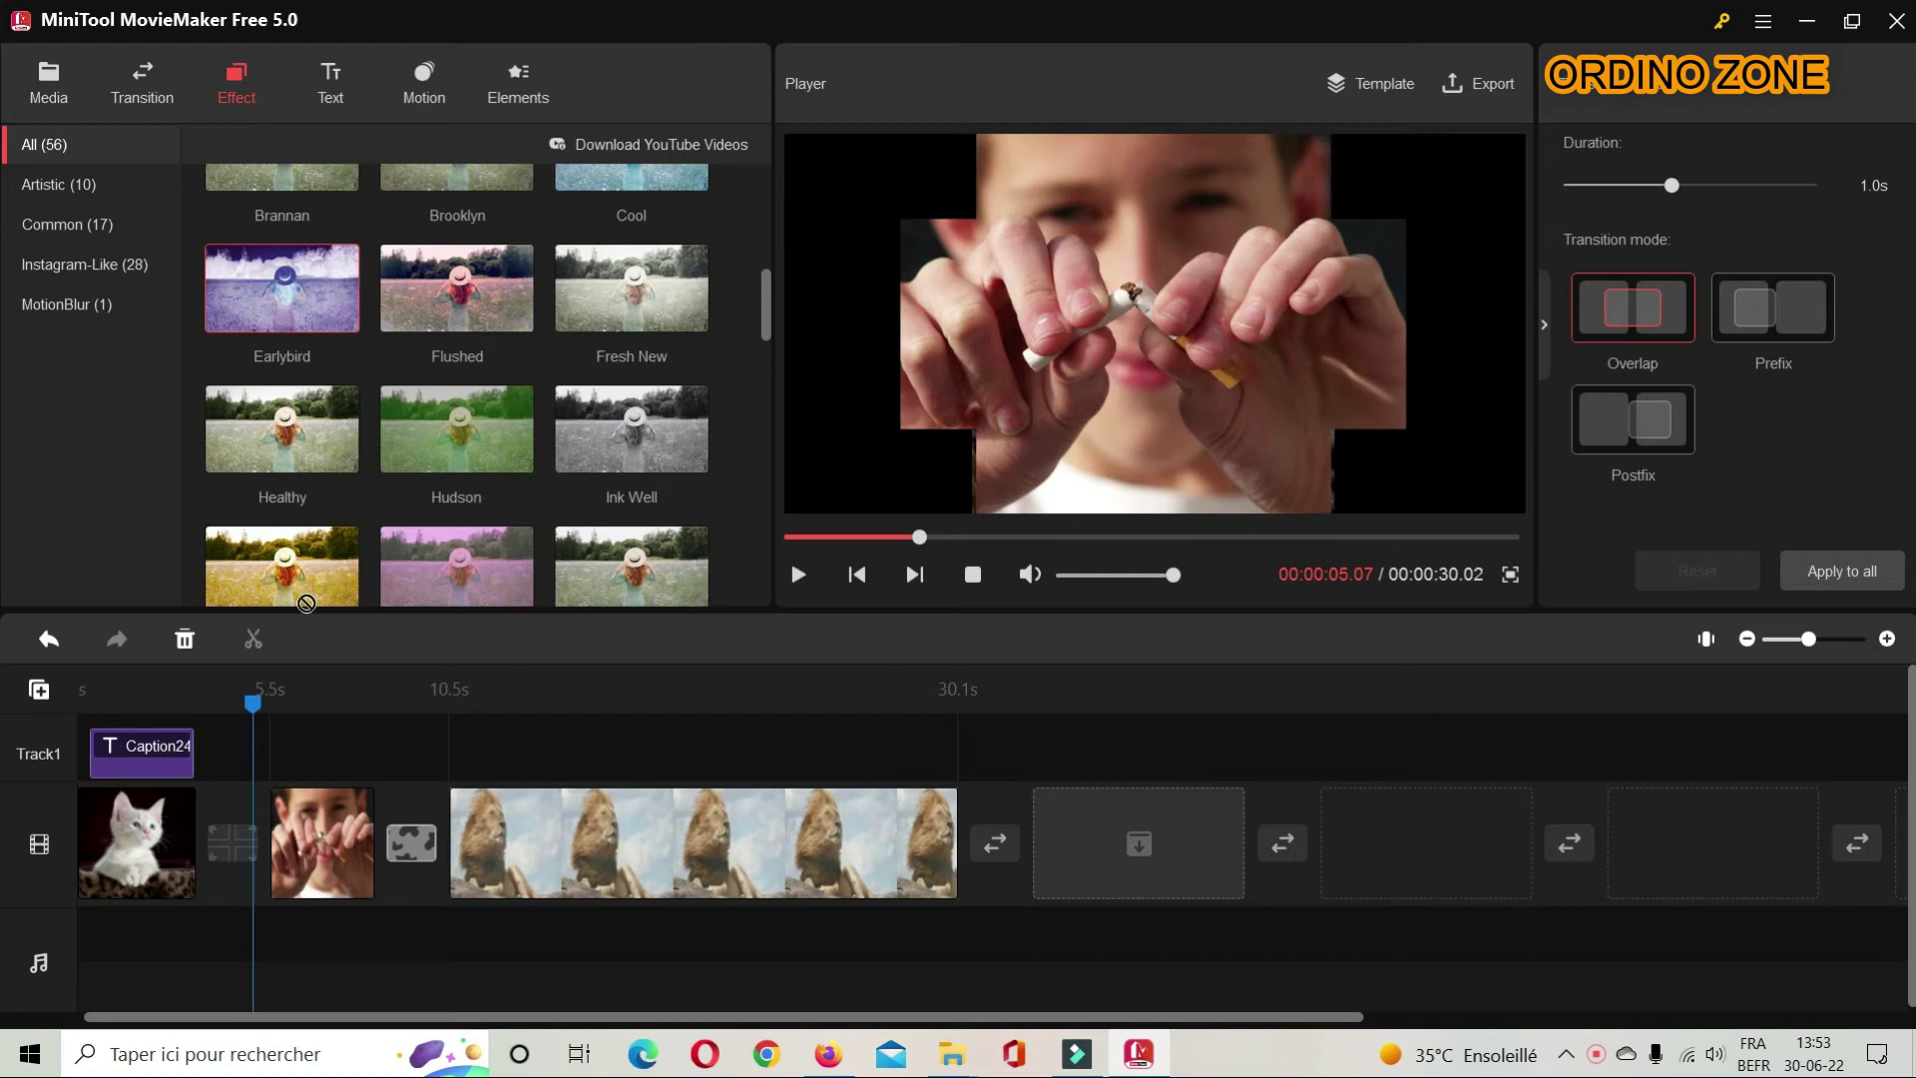
left_click_drag(299, 766, 298, 808)
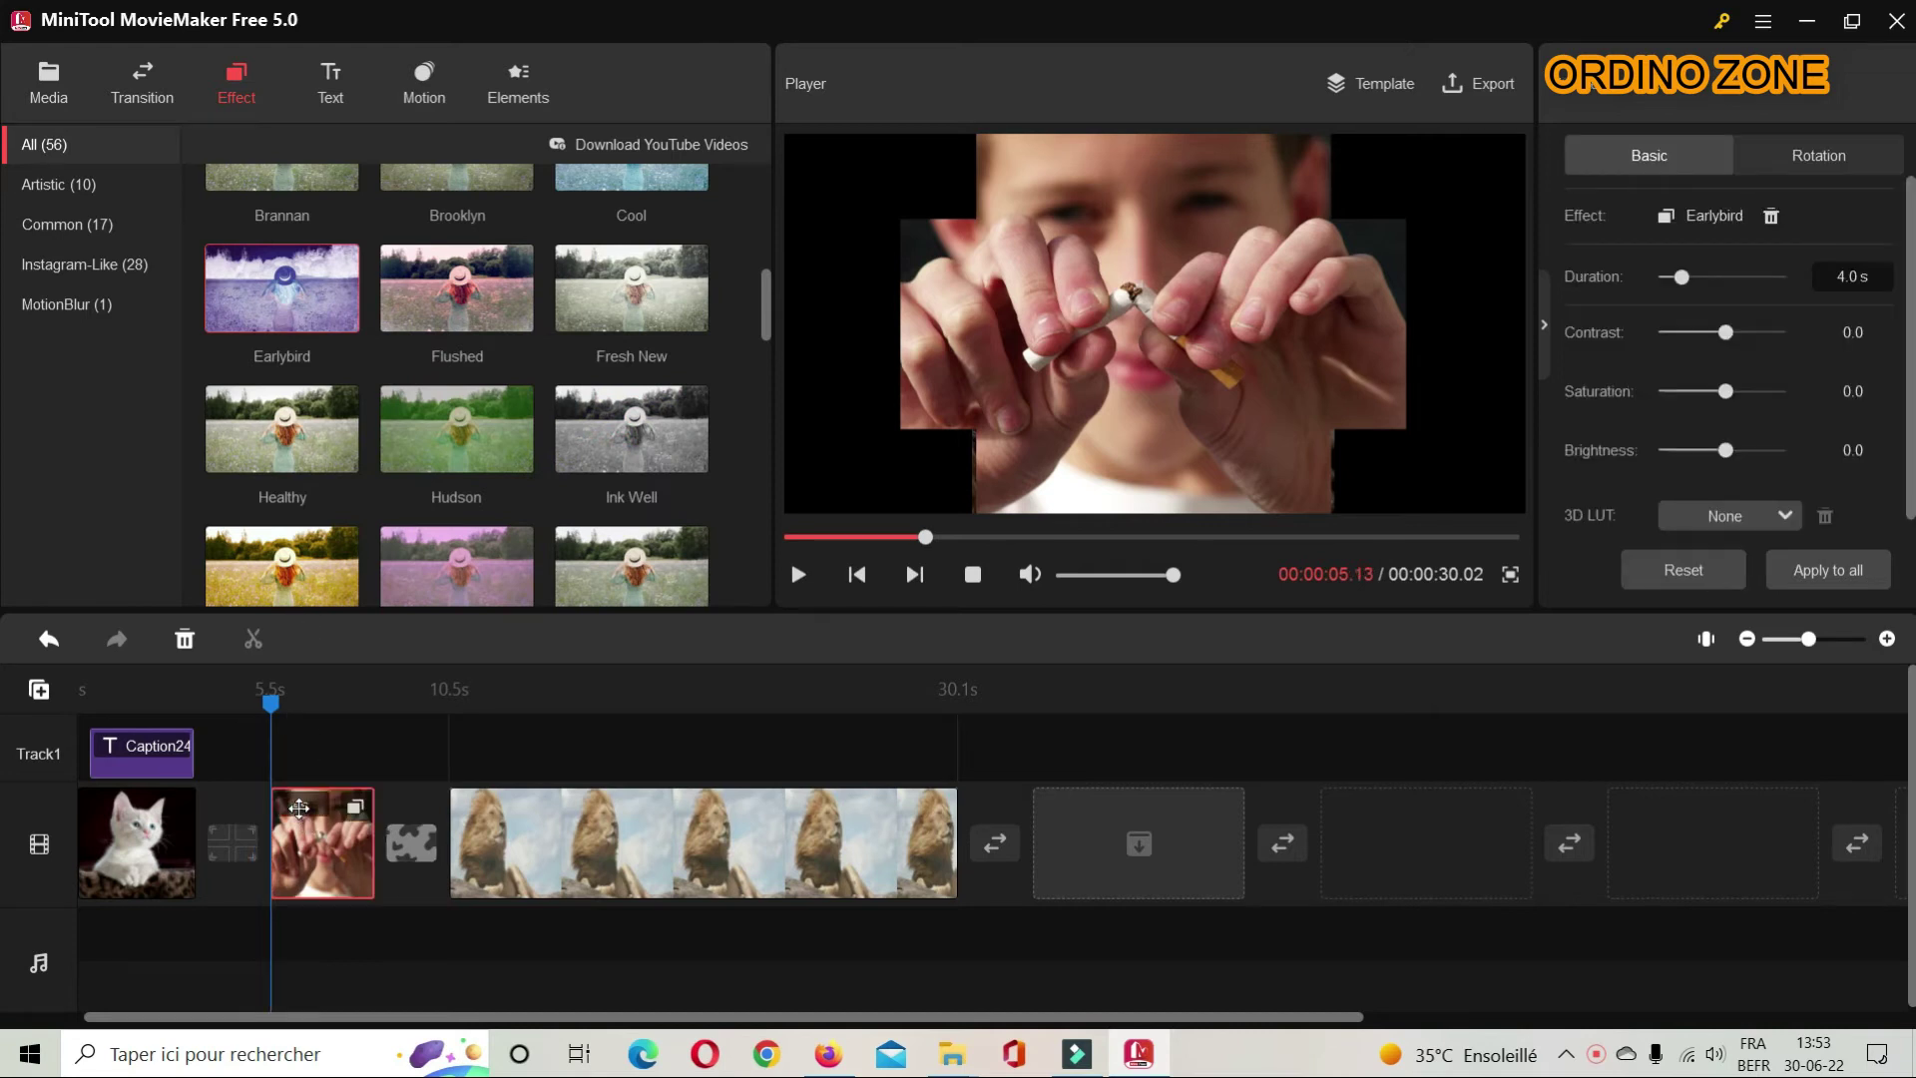
left_click_drag(272, 710, 158, 703)
left_click(798, 574)
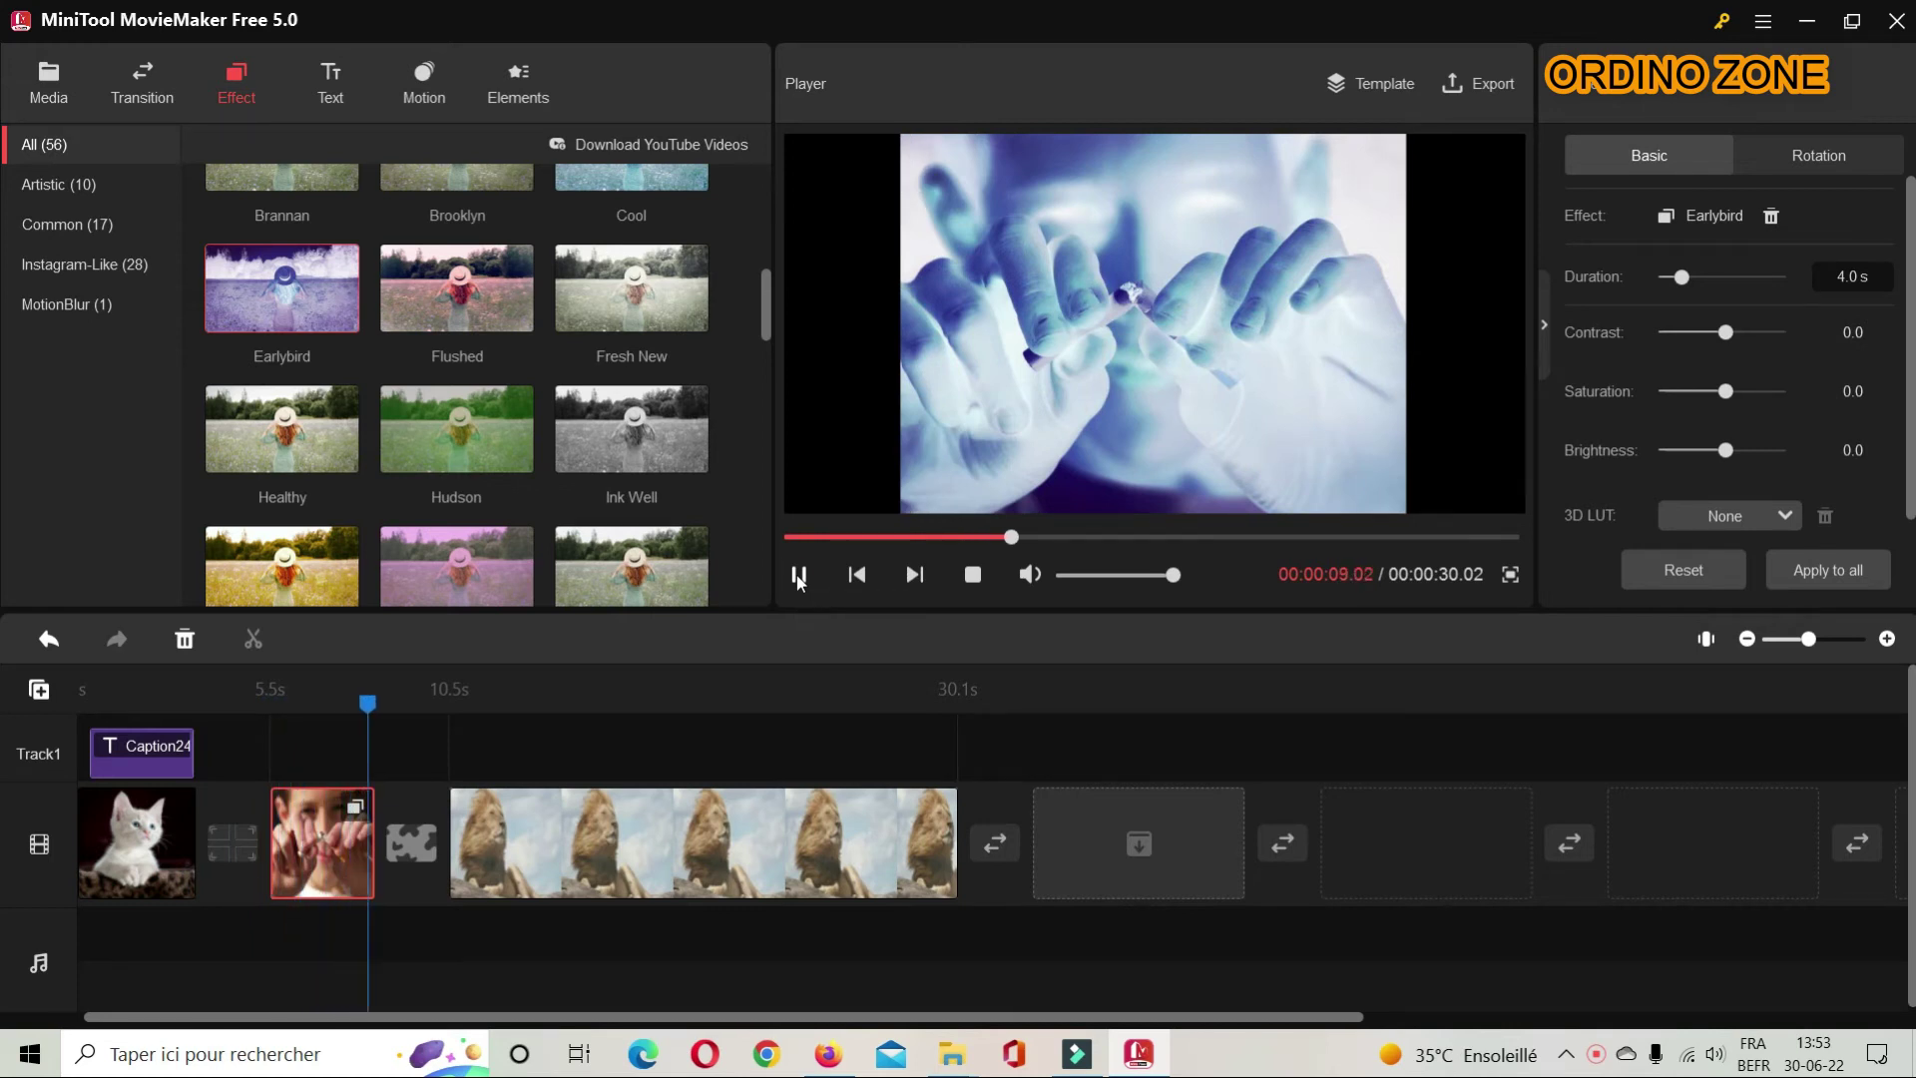
Step: Apply the Pan down motion to the lion video on the timeline
left_click(427, 80)
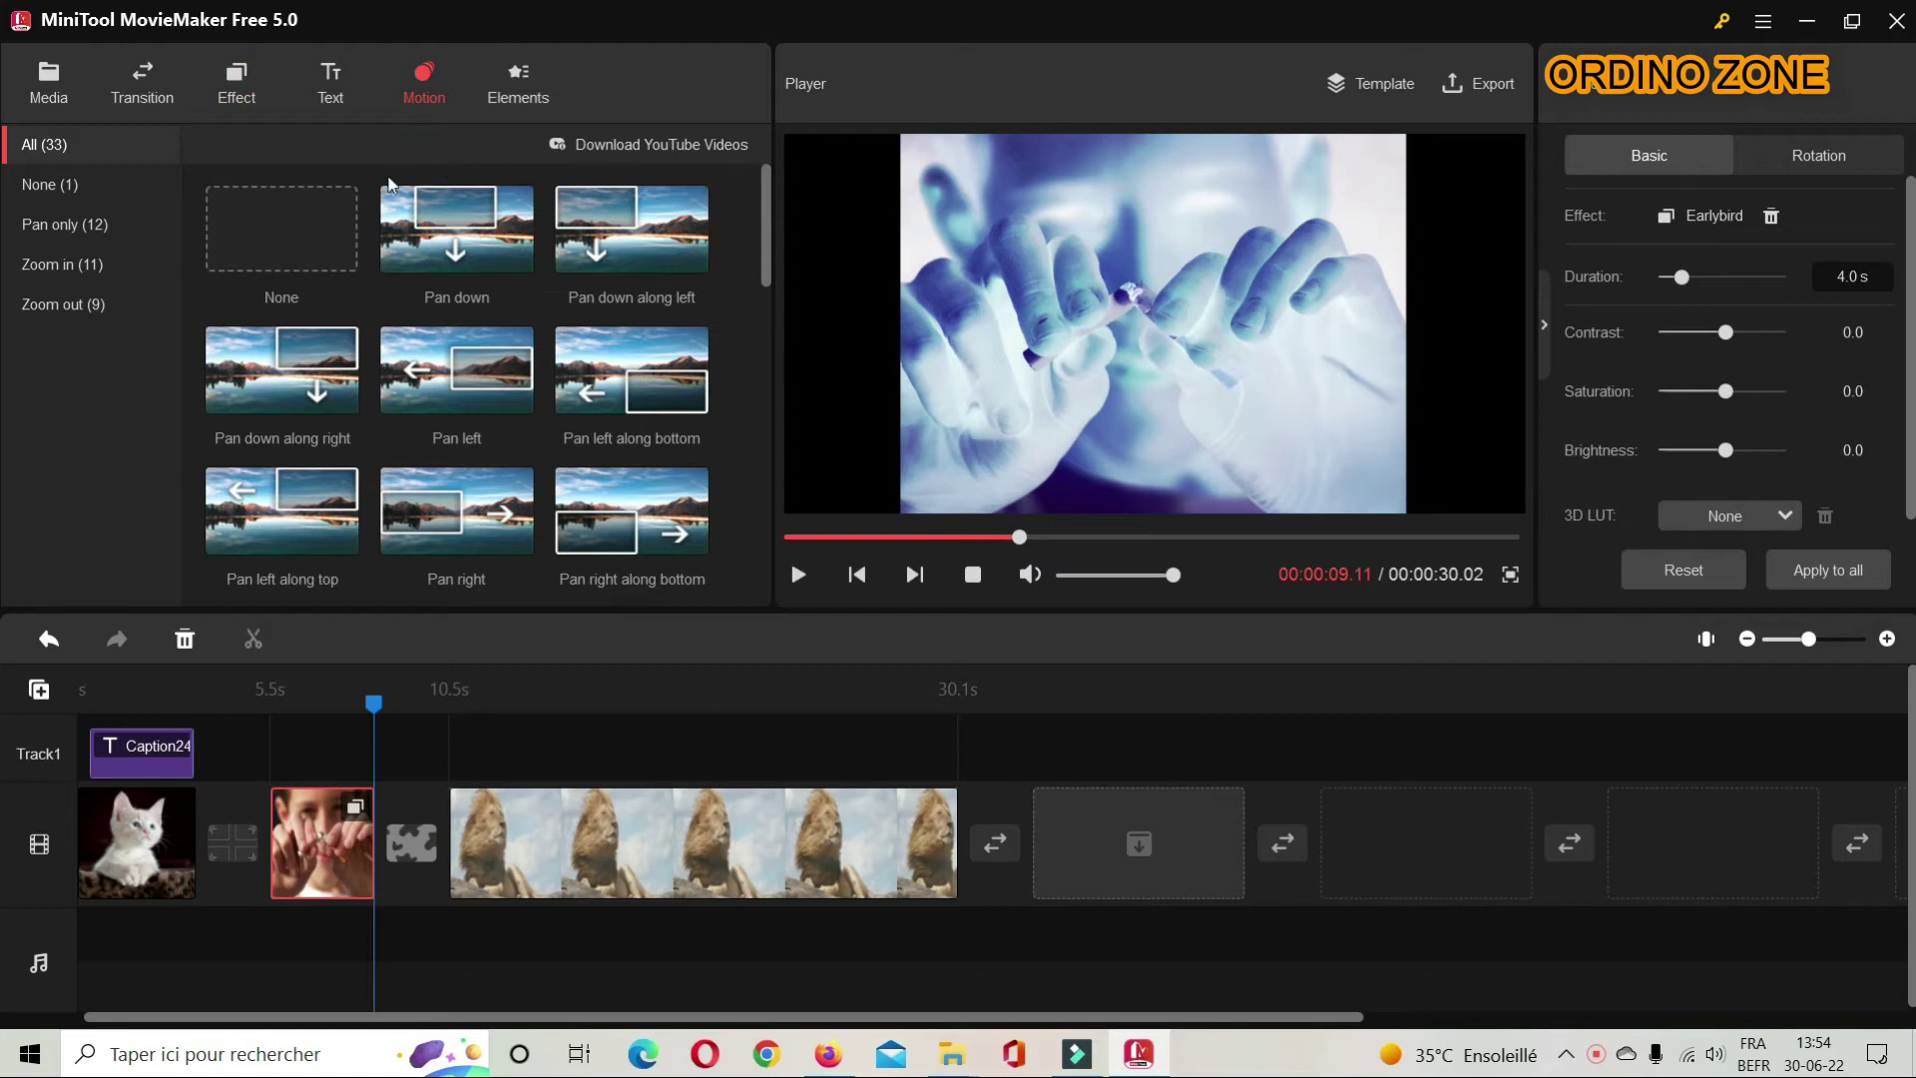
mouse_move(460, 249)
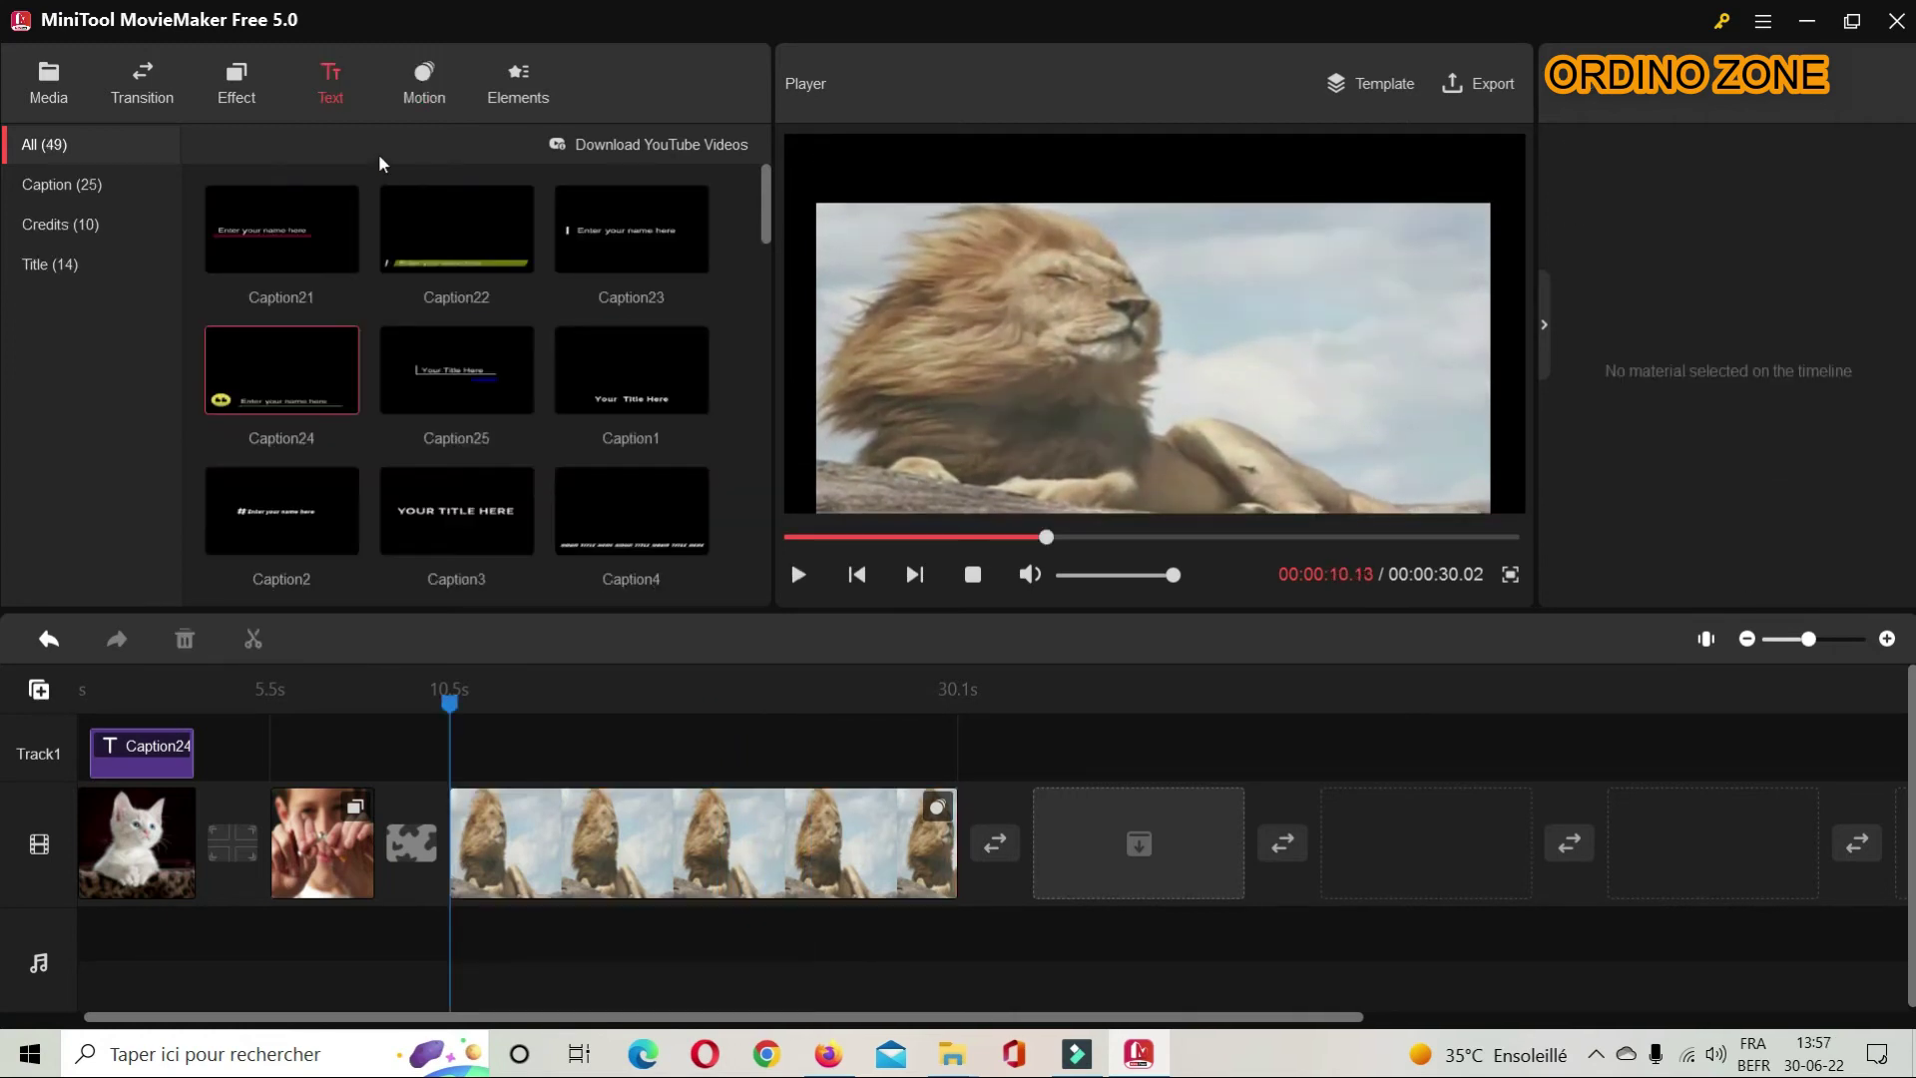
Step: Browse the elements library and place the Cat element on Track1 above the lion video, about one second after the video begins
left_click(529, 93)
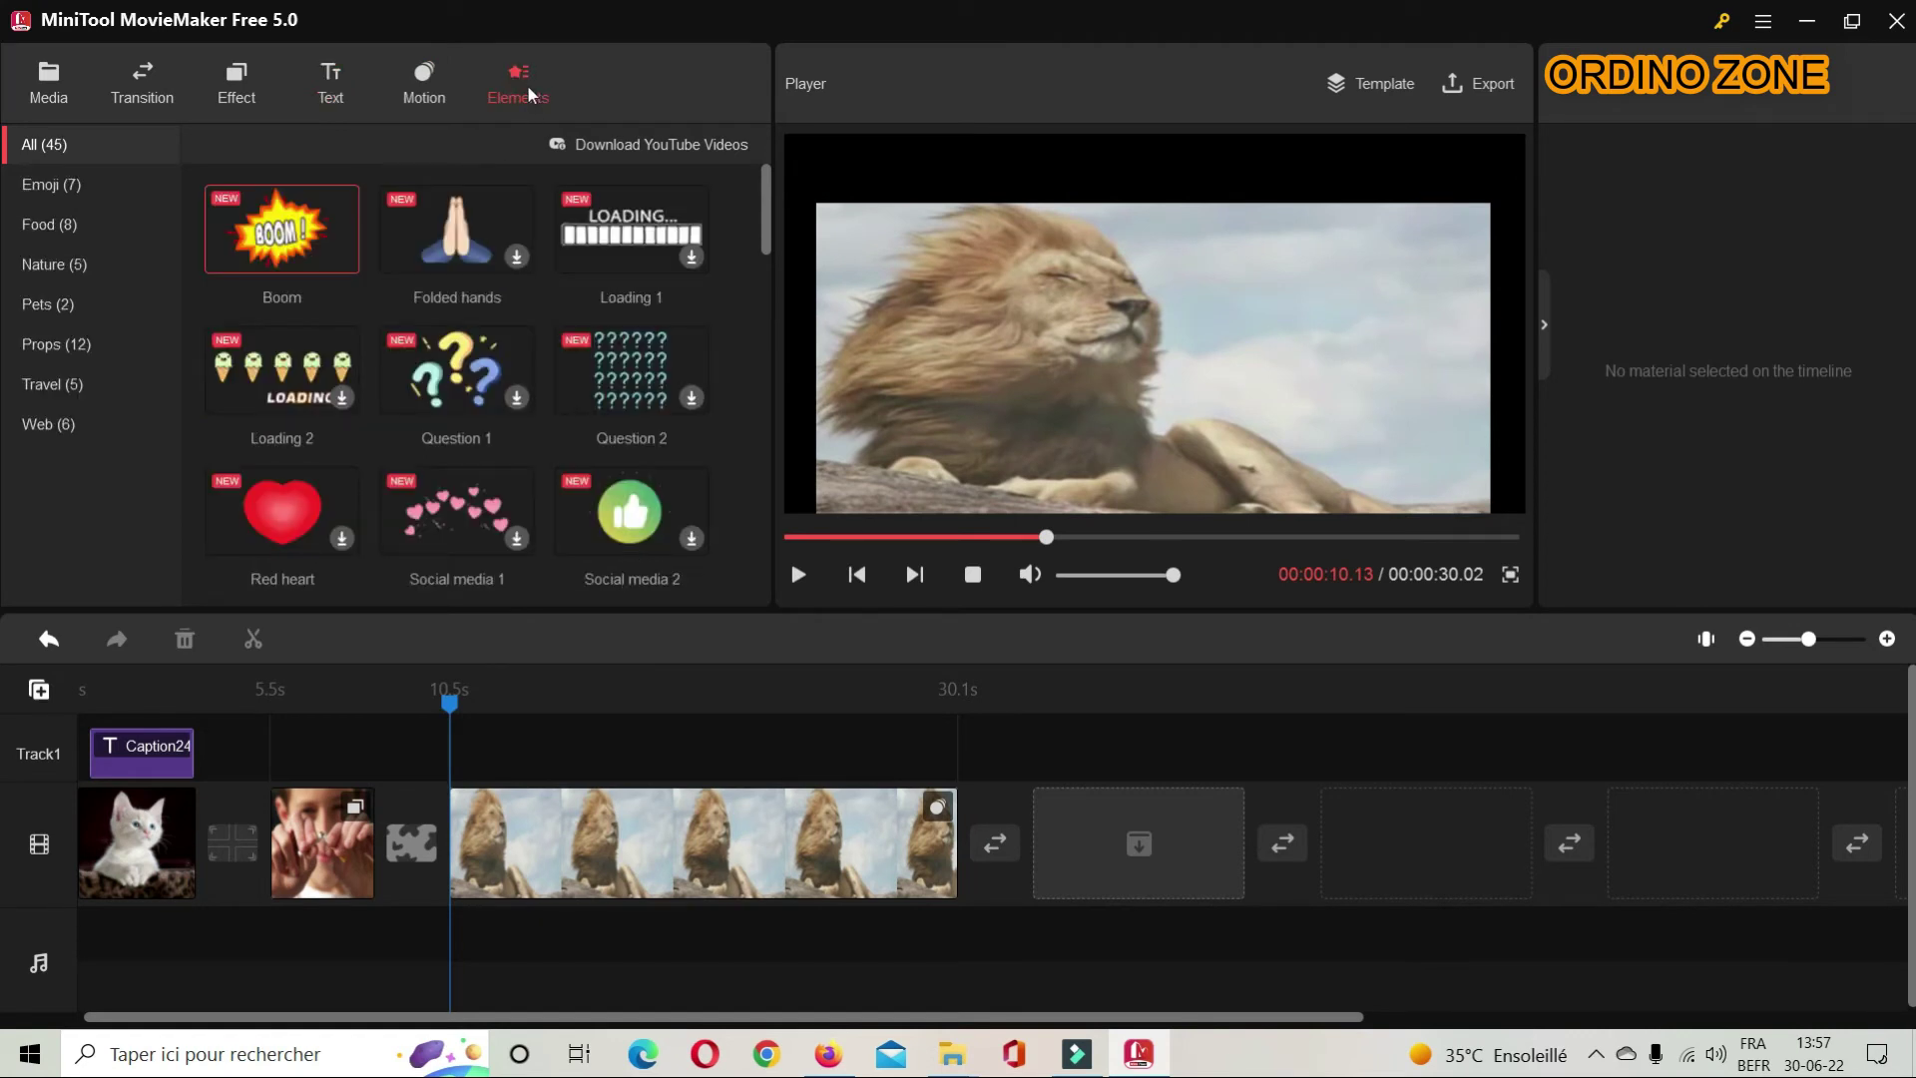
scroll(433, 410, "down", 6)
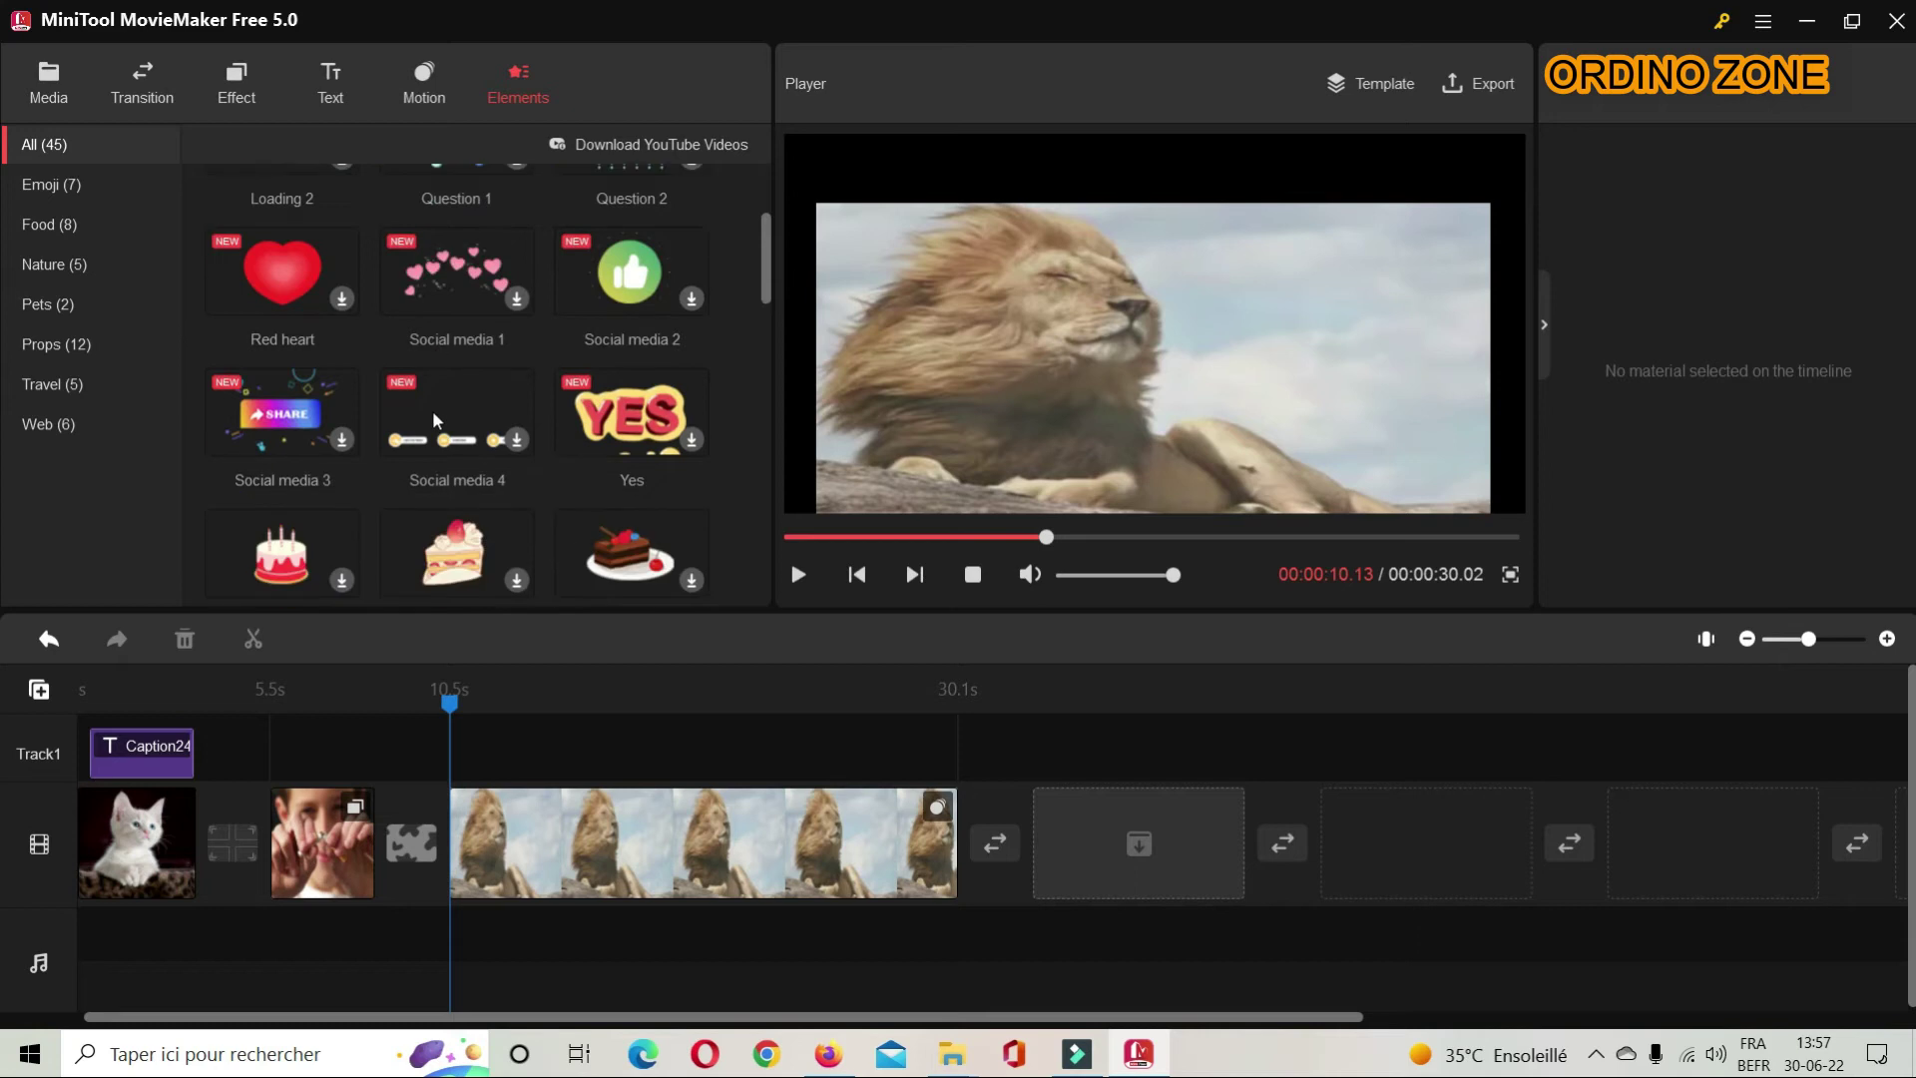
scroll(433, 410, "down", 6)
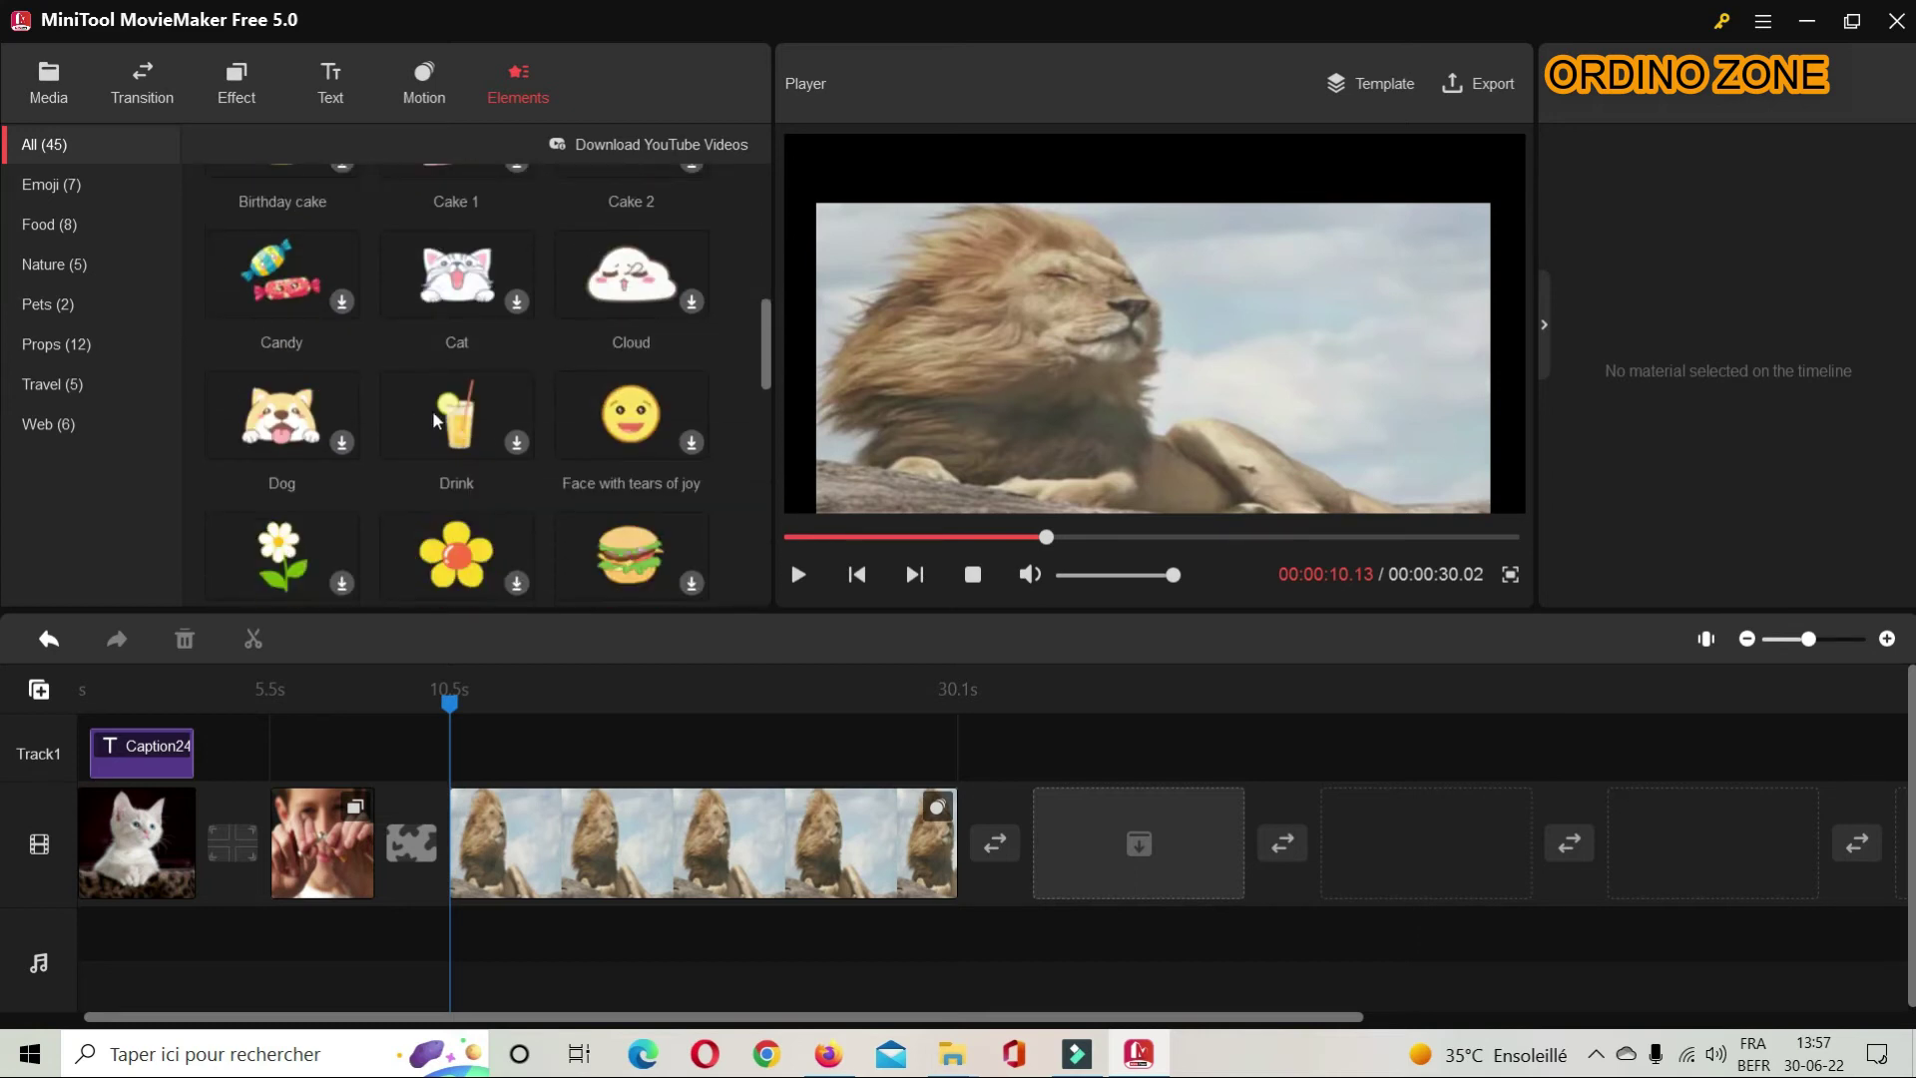
scroll(433, 410, "down", 8)
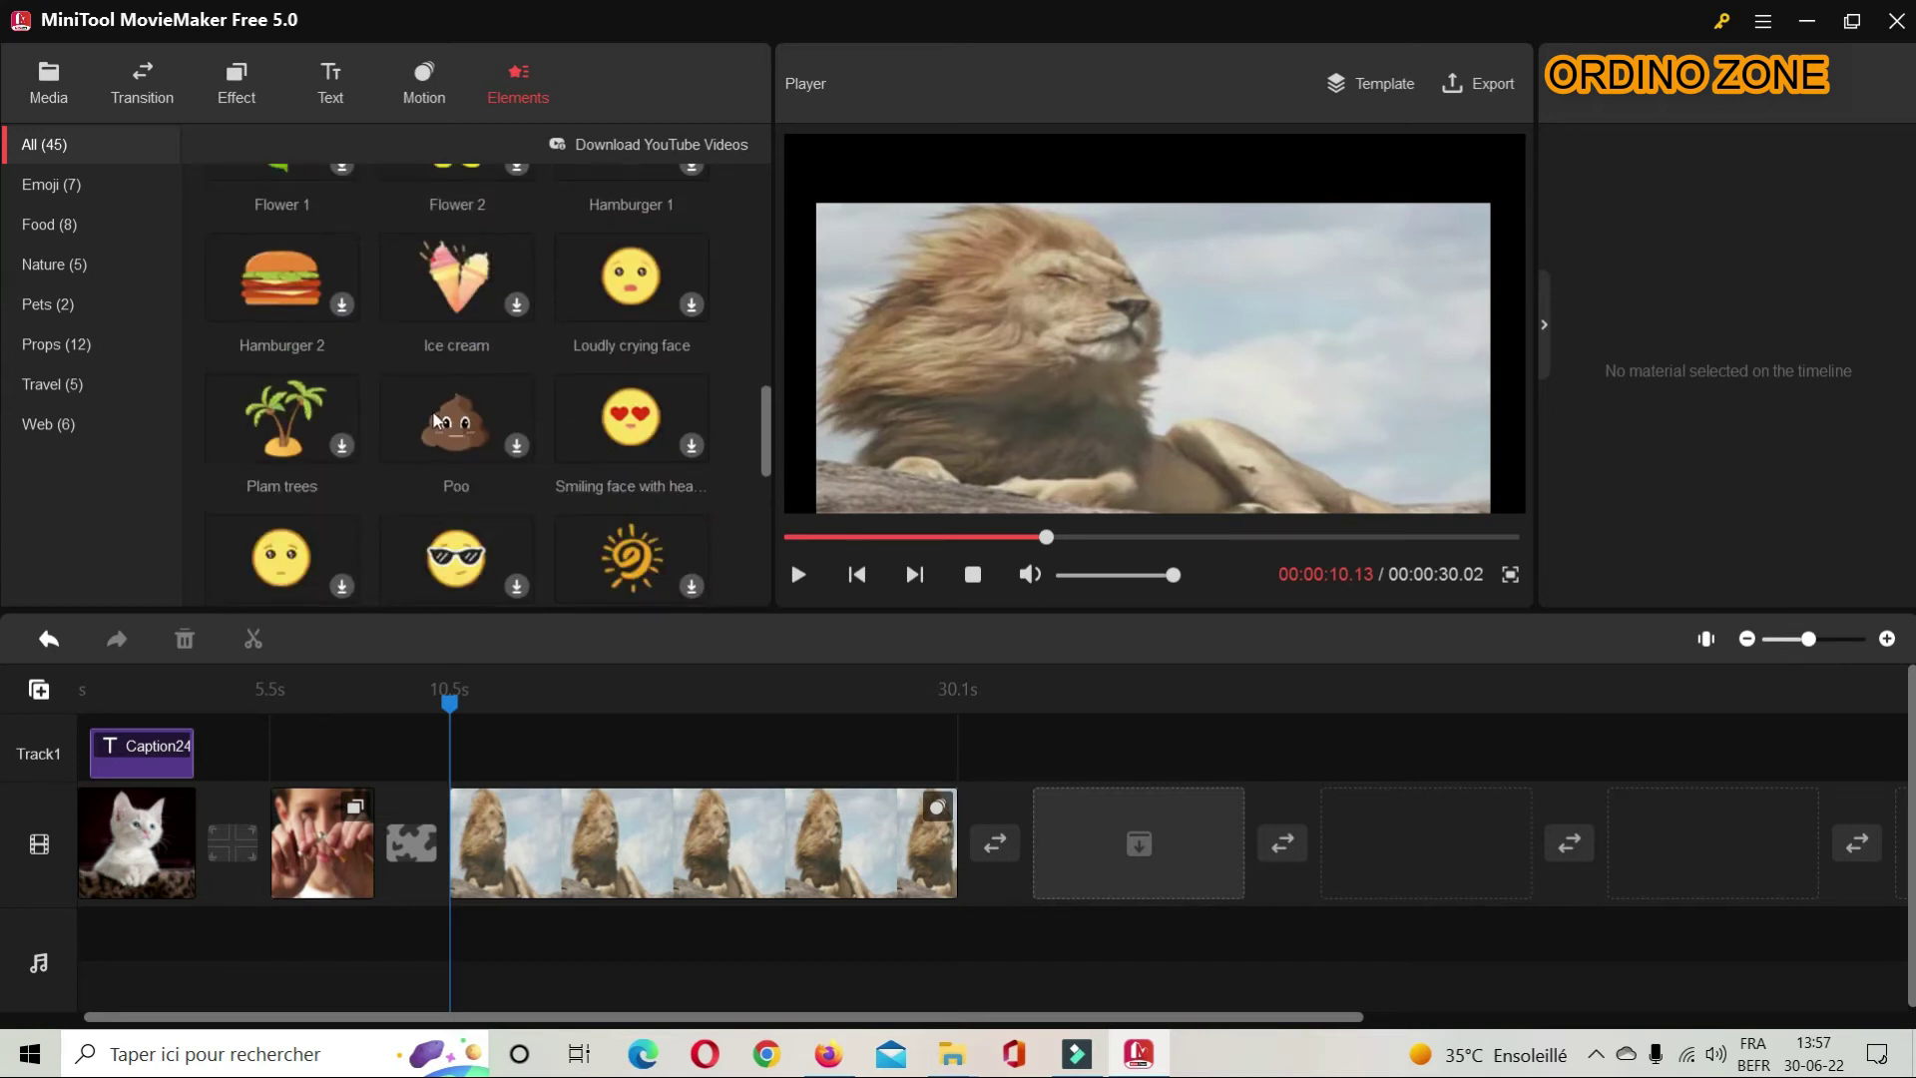
scroll(433, 419, "down", 6)
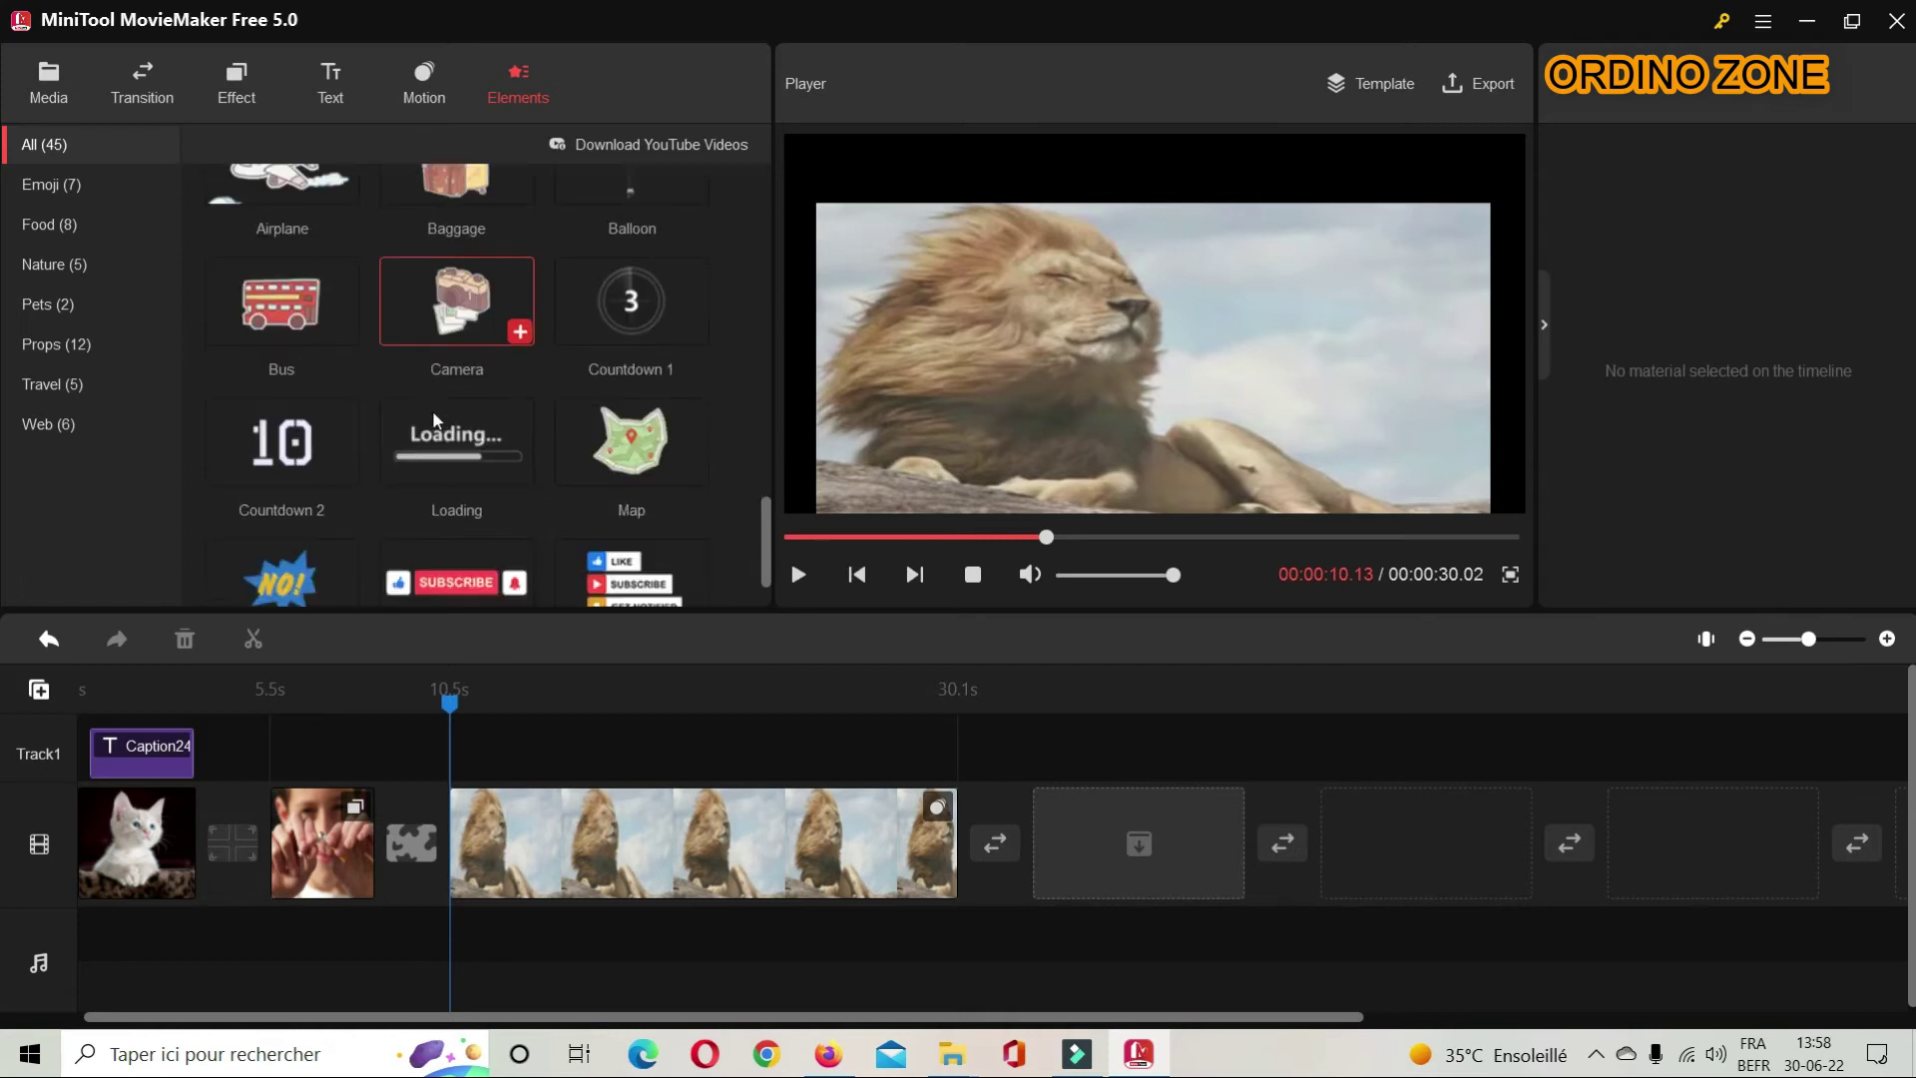
scroll(433, 419, "up", 5)
scroll(433, 410, "up", 10)
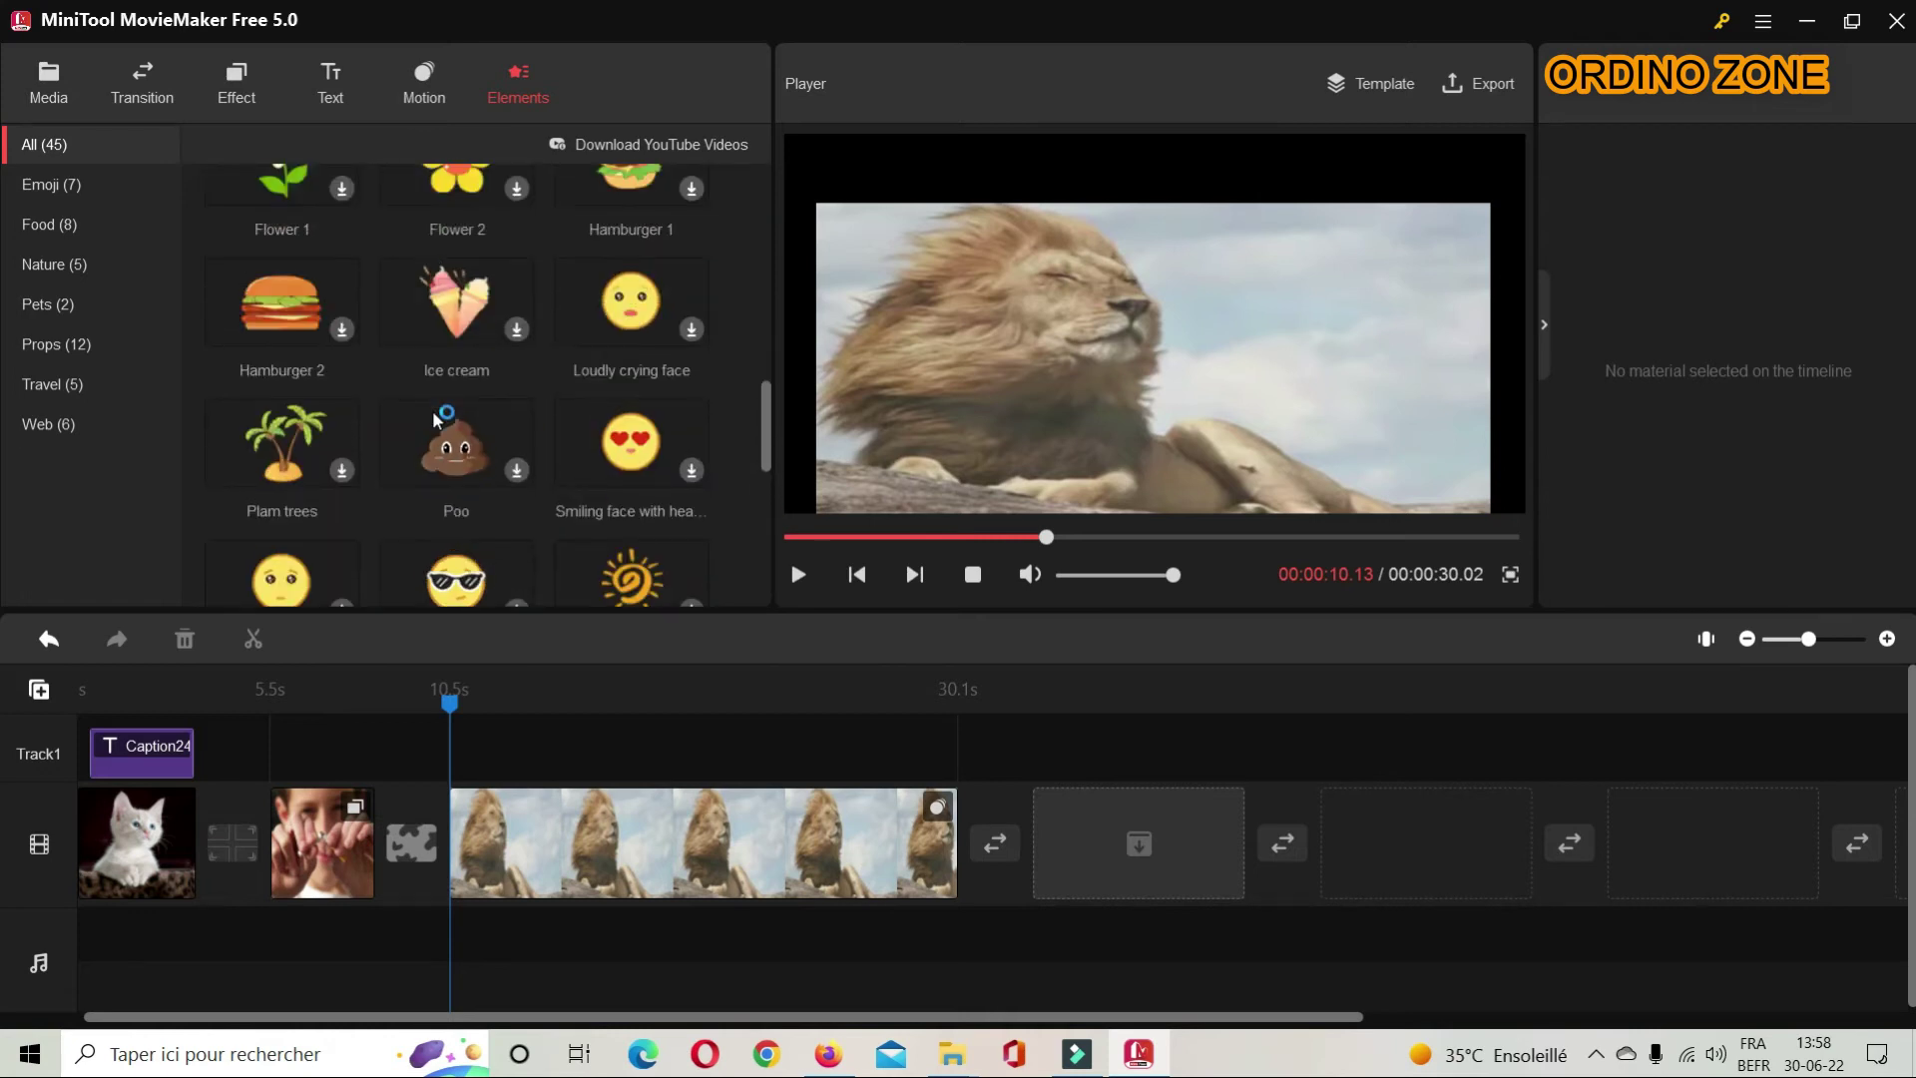
scroll(433, 410, "up", 2)
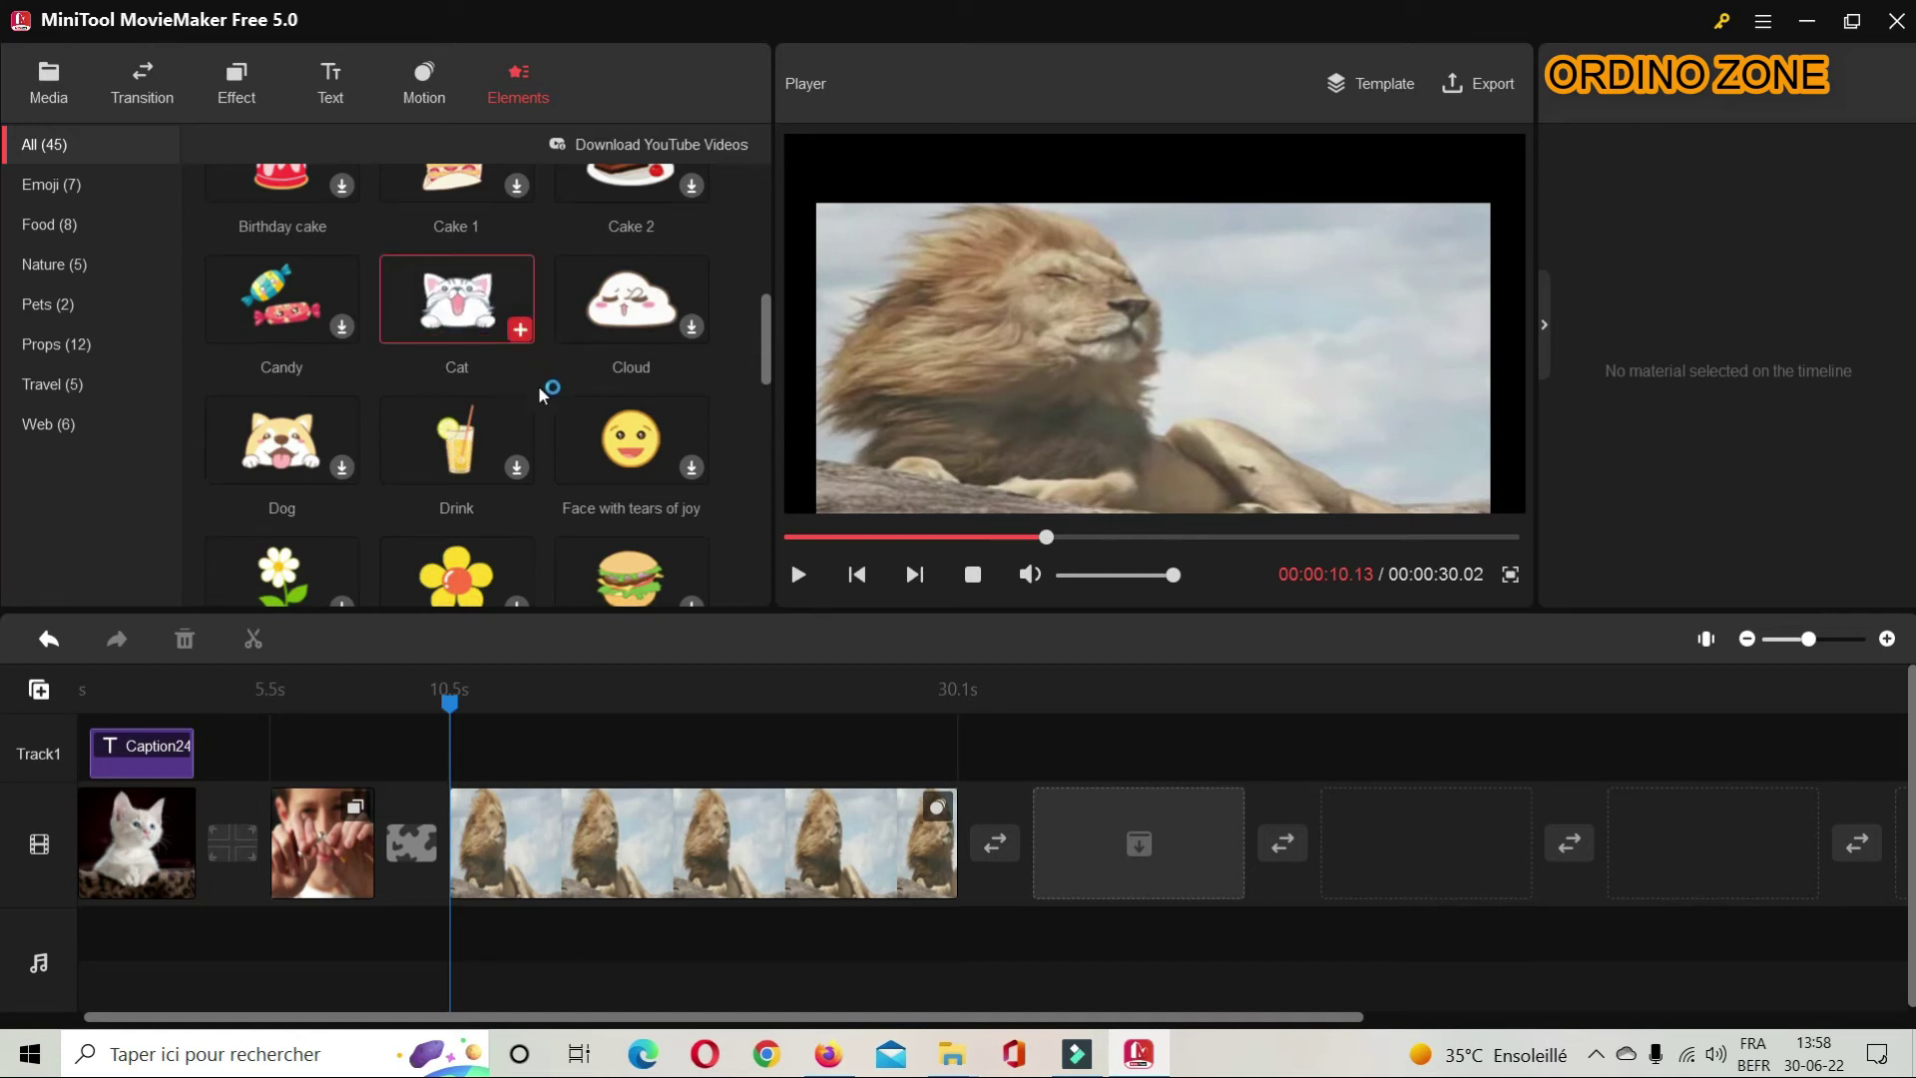
left_click_drag(492, 317, 464, 776)
left_click_drag(492, 319, 470, 704)
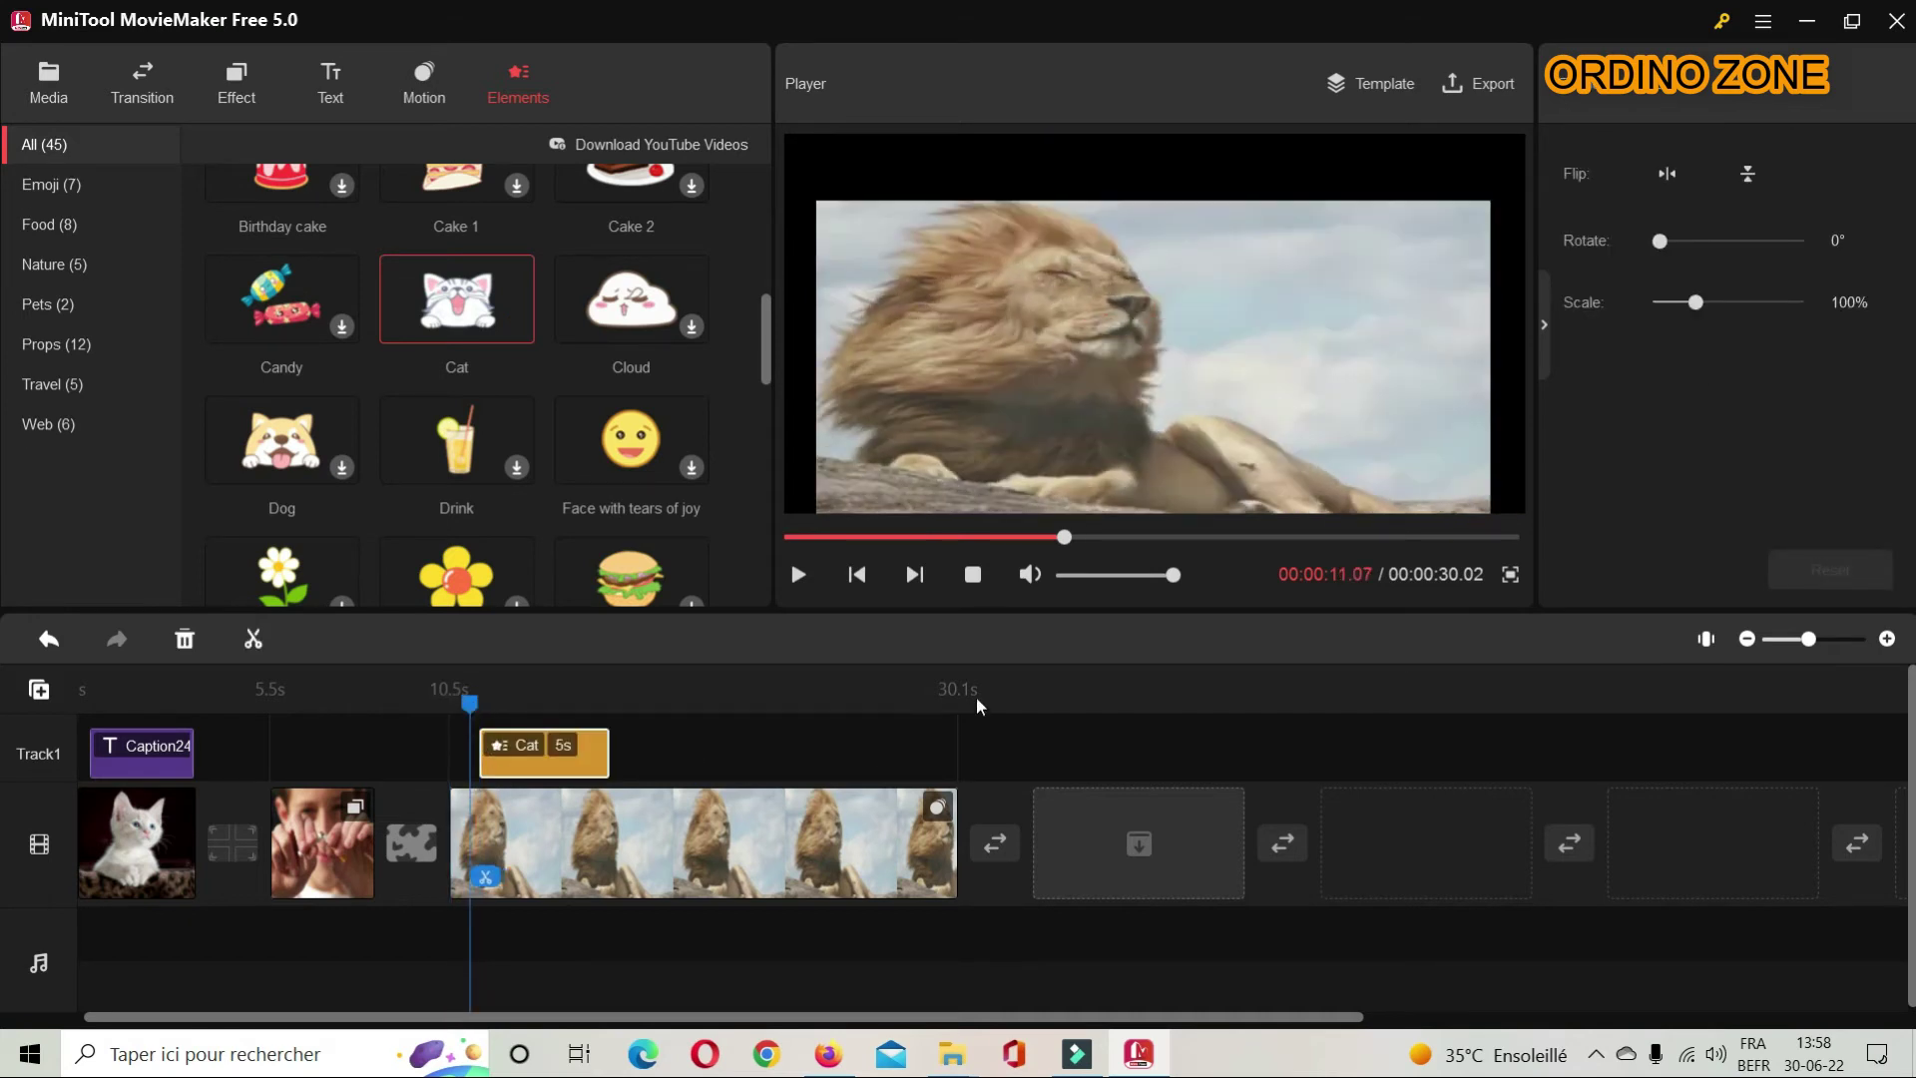
Step: Move the Cat element into the sky in front of the lion's face and add the Loading element after it on Track1
left_click(799, 575)
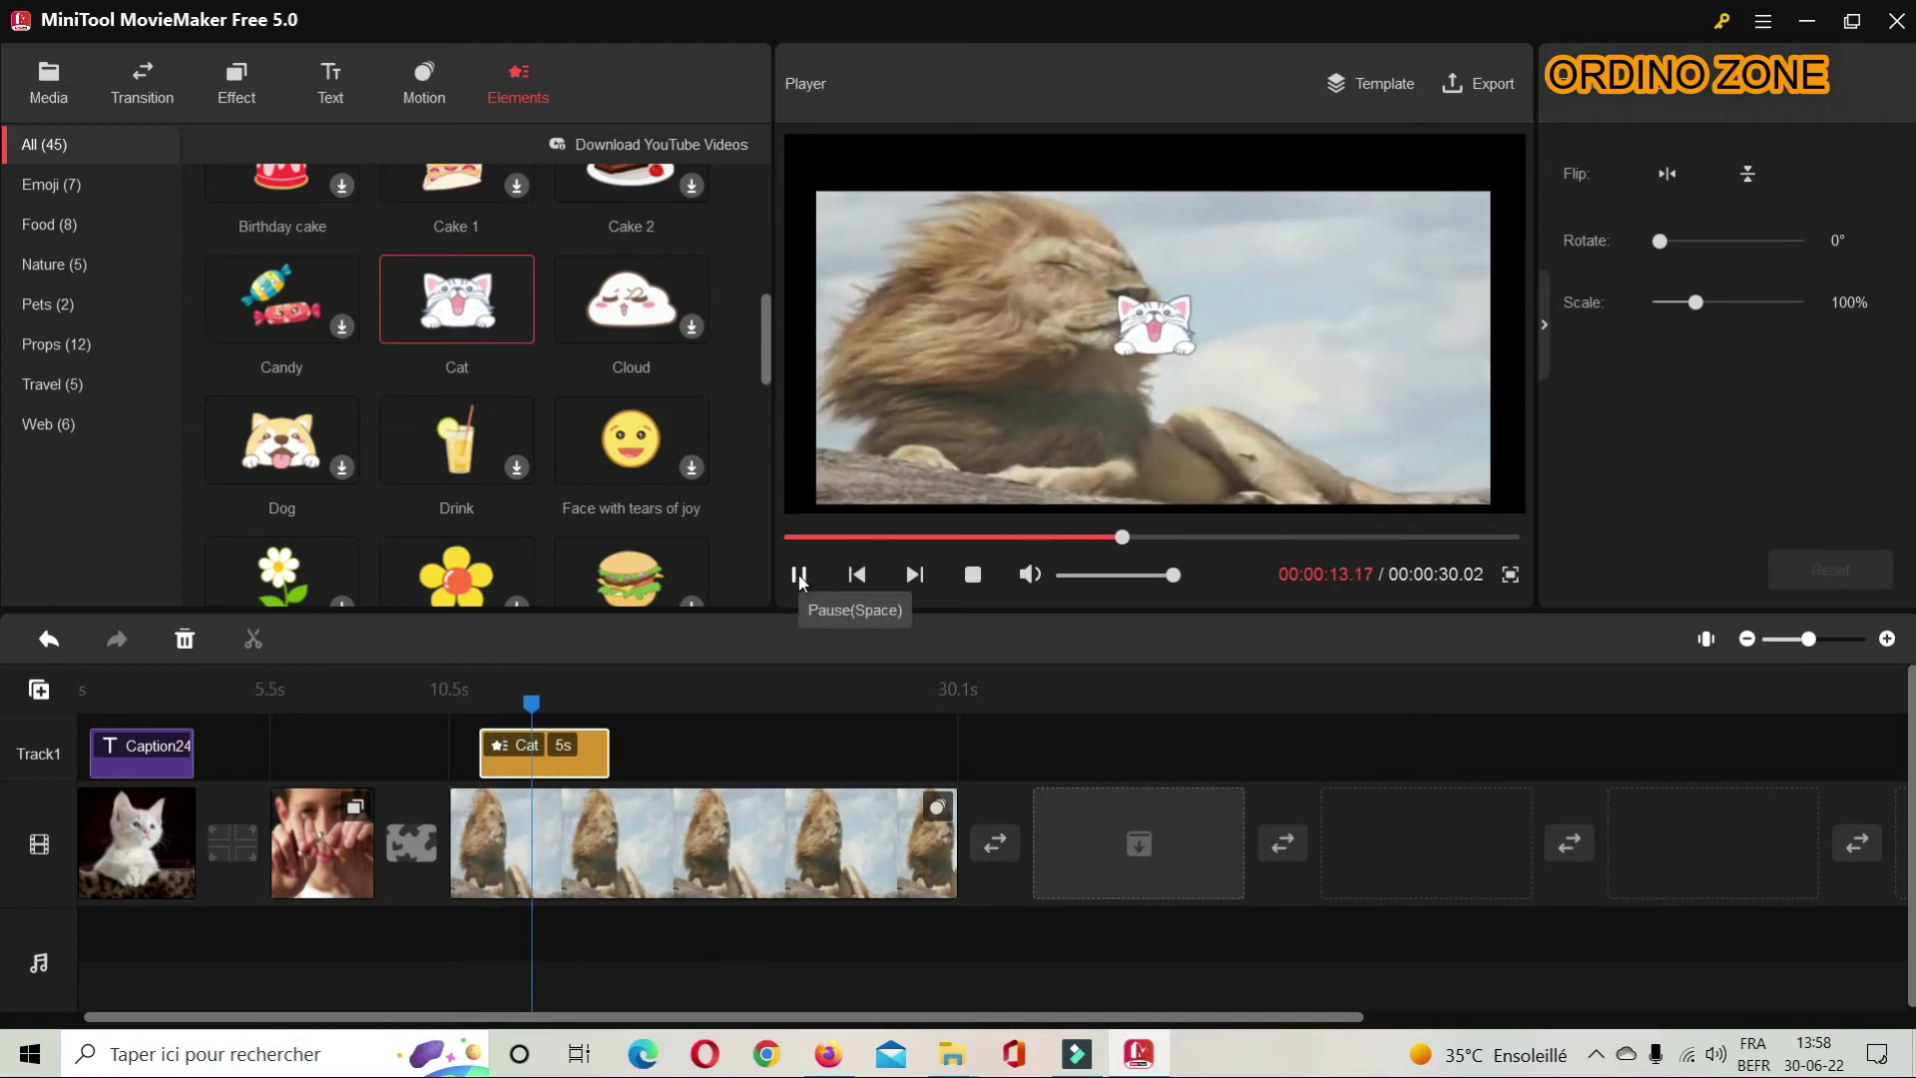
left_click(800, 576)
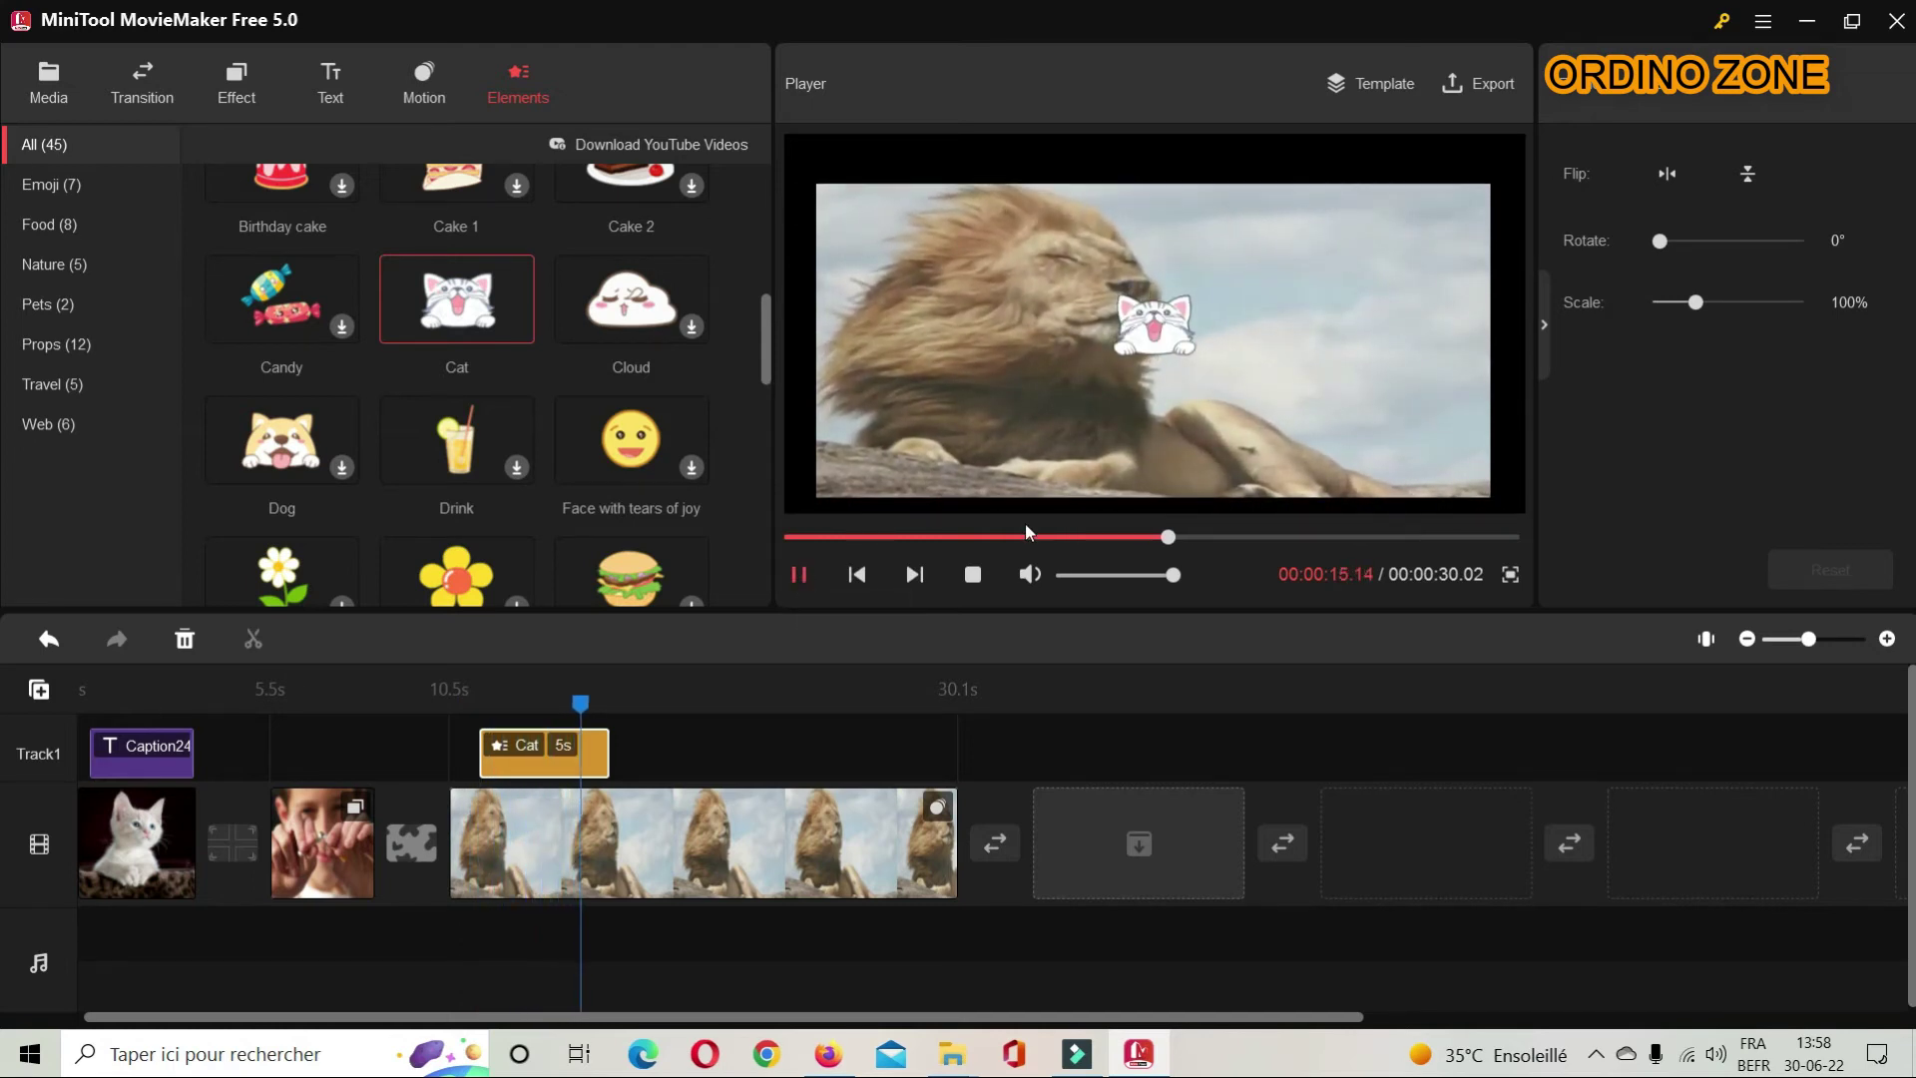
left_click(1142, 327)
left_click_drag(1142, 327, 1362, 243)
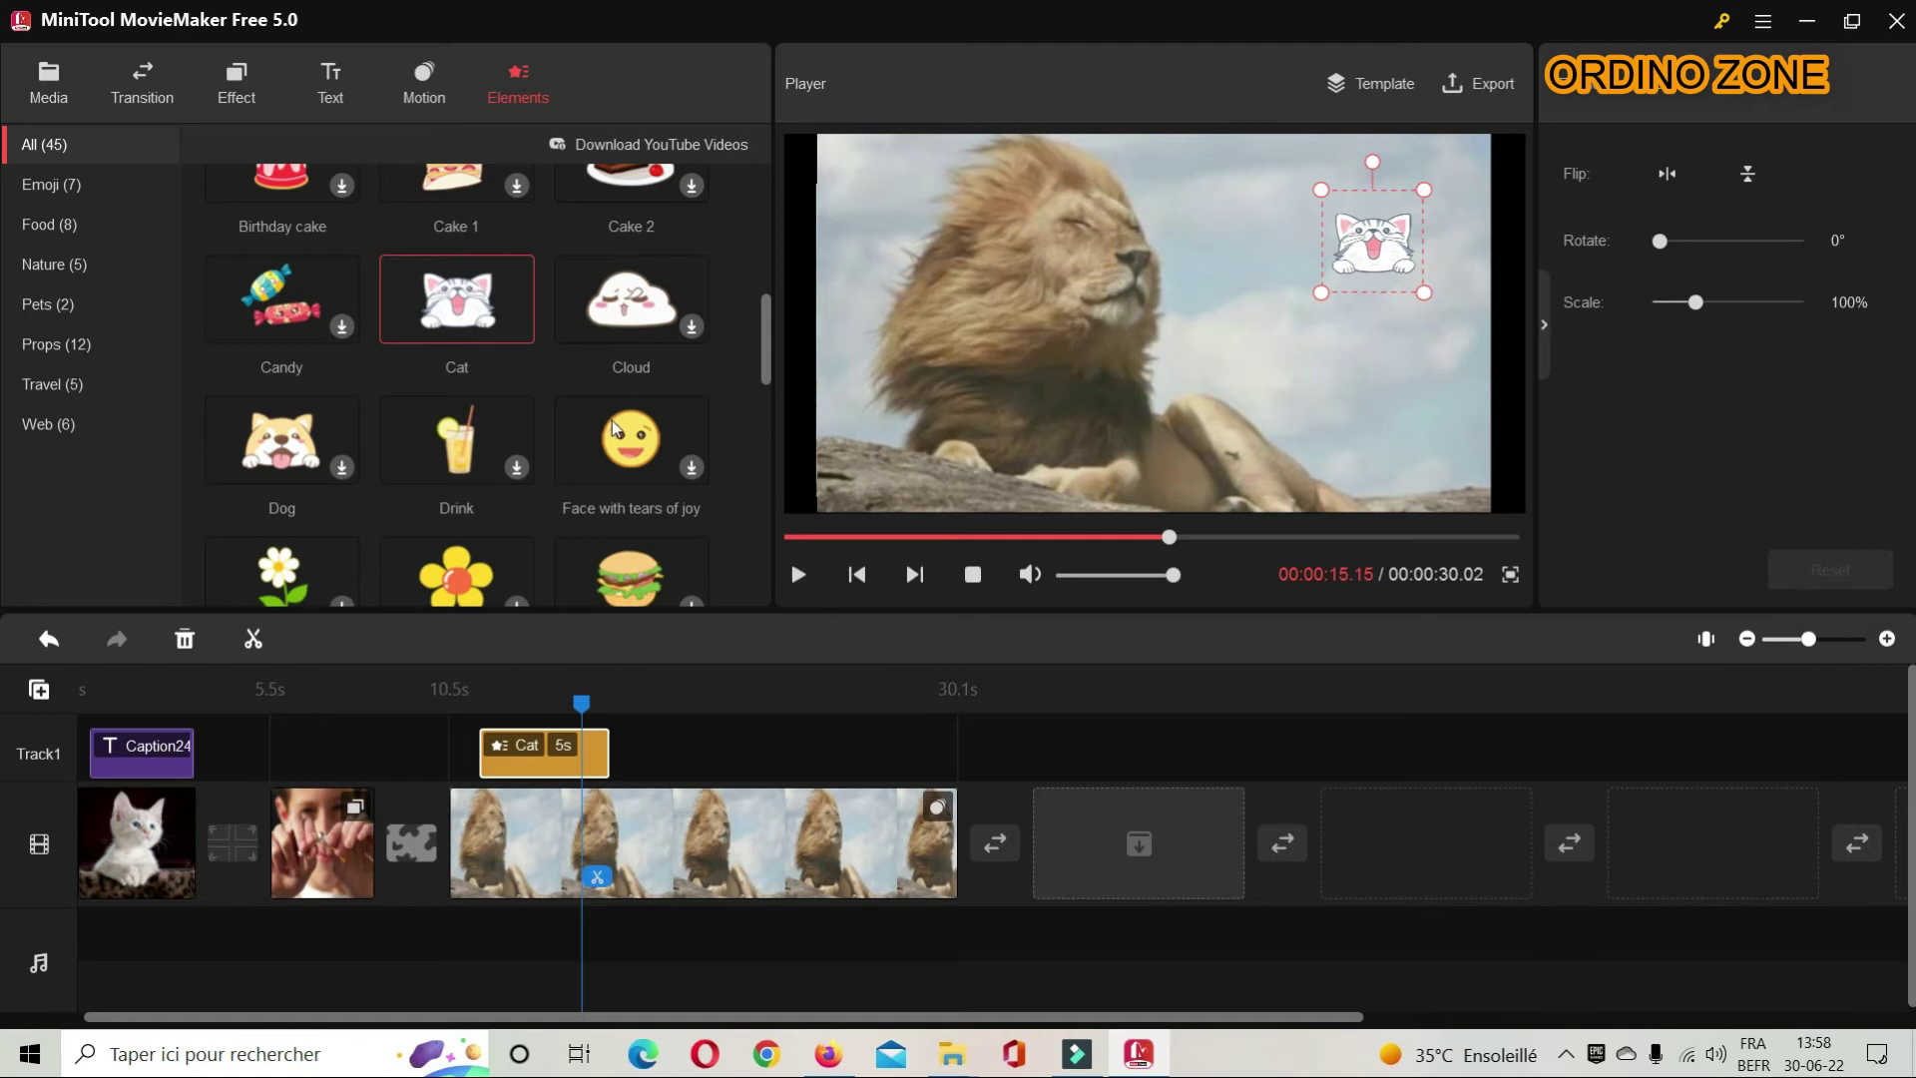
scroll(613, 429, "down", 2)
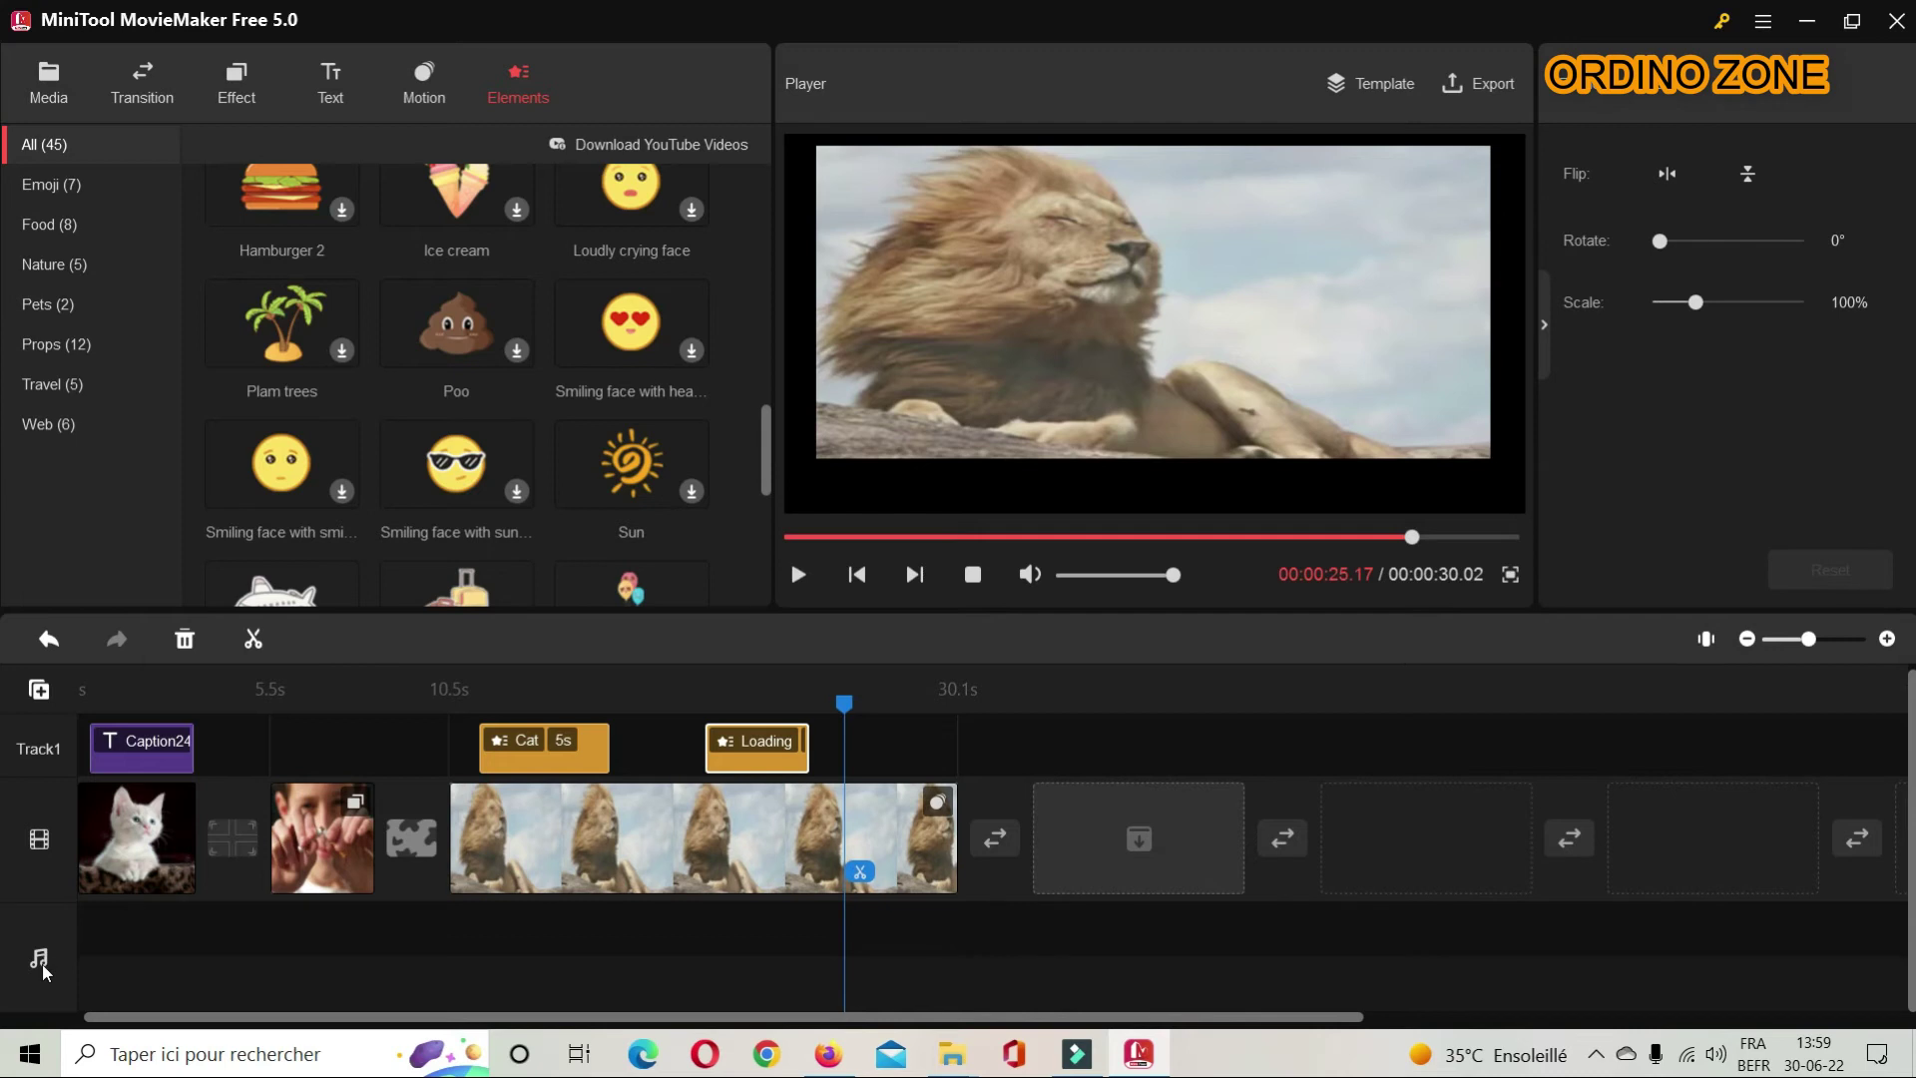
Step: Import the "Bisiesto - Hiracutch" music and place it on the audio track from the start, spanning the whole 30.1-second video
left_click(48, 79)
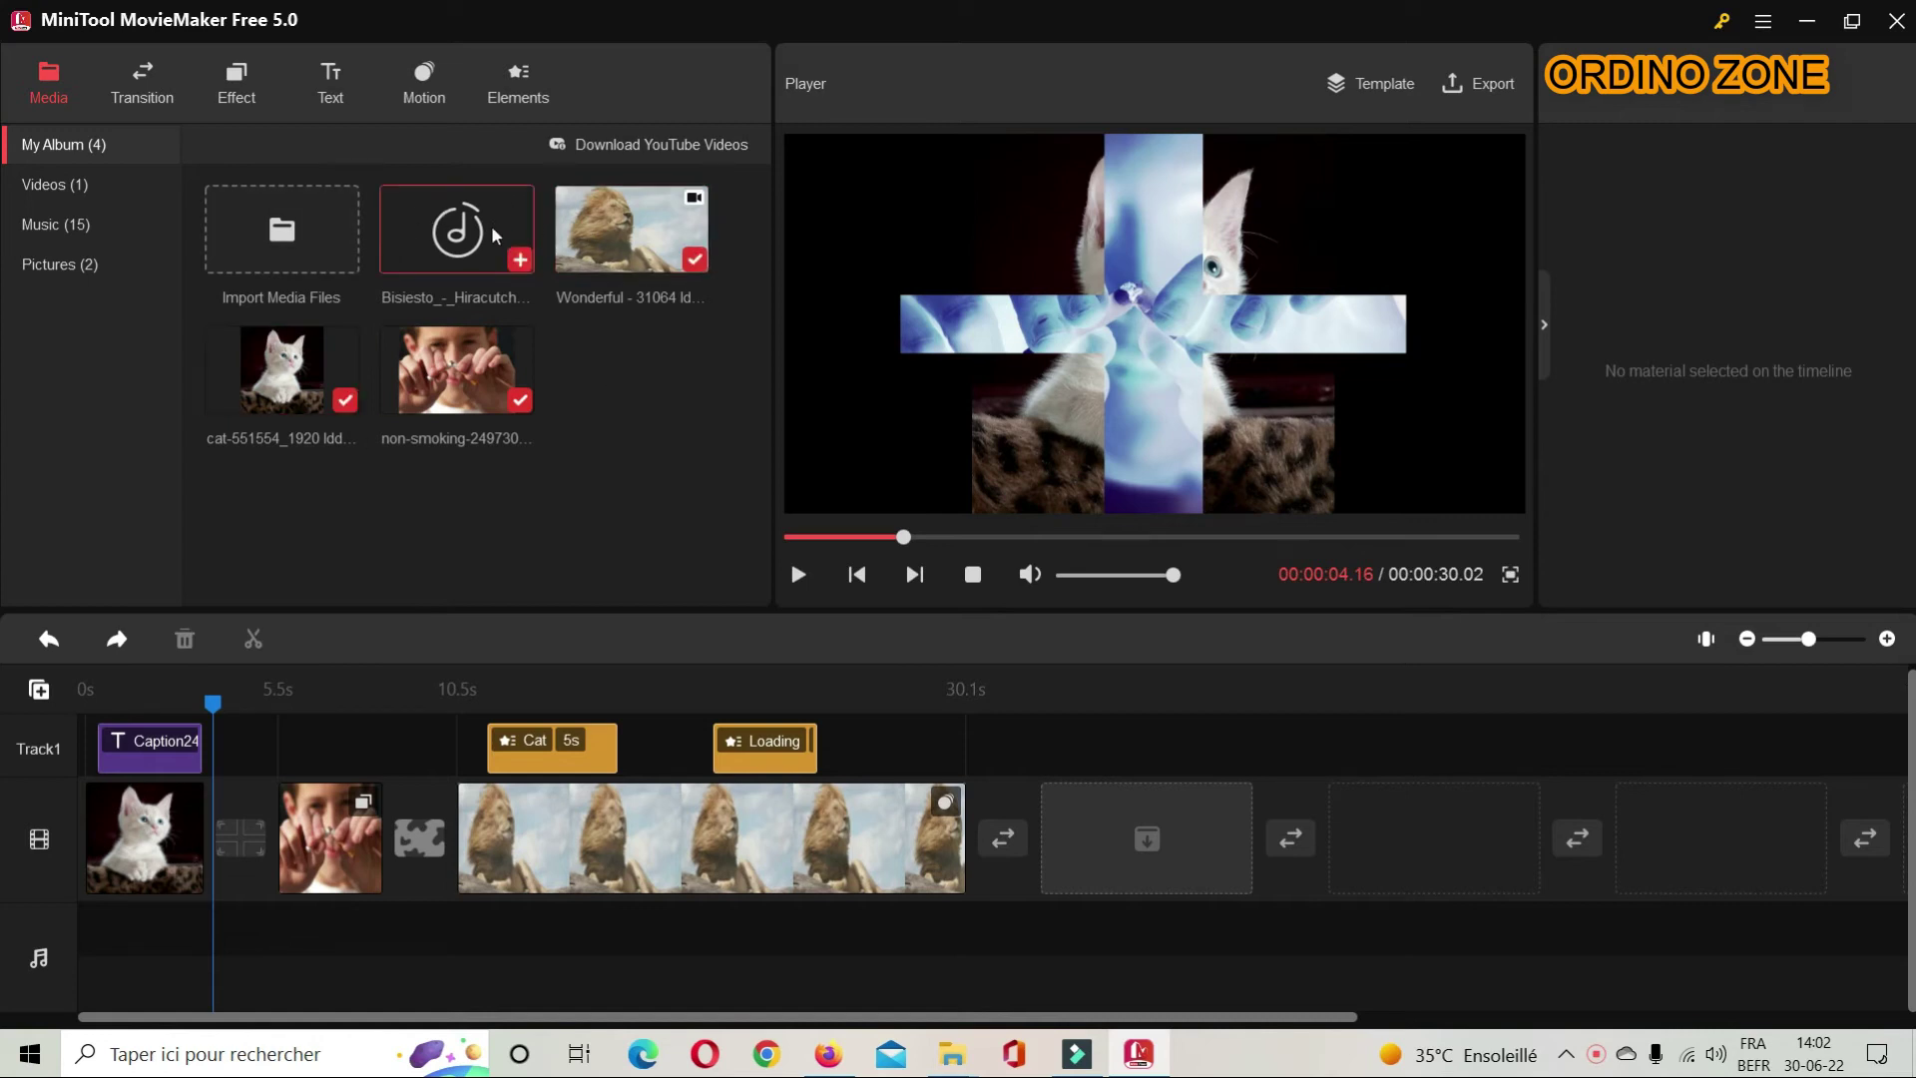
left_click_drag(477, 221, 166, 946)
left_click_drag(449, 231, 100, 968)
mouse_move(705, 1000)
left_mouse_down()
mouse_move(833, 978)
mouse_move(1155, 980)
mouse_move(715, 993)
left_mouse_up()
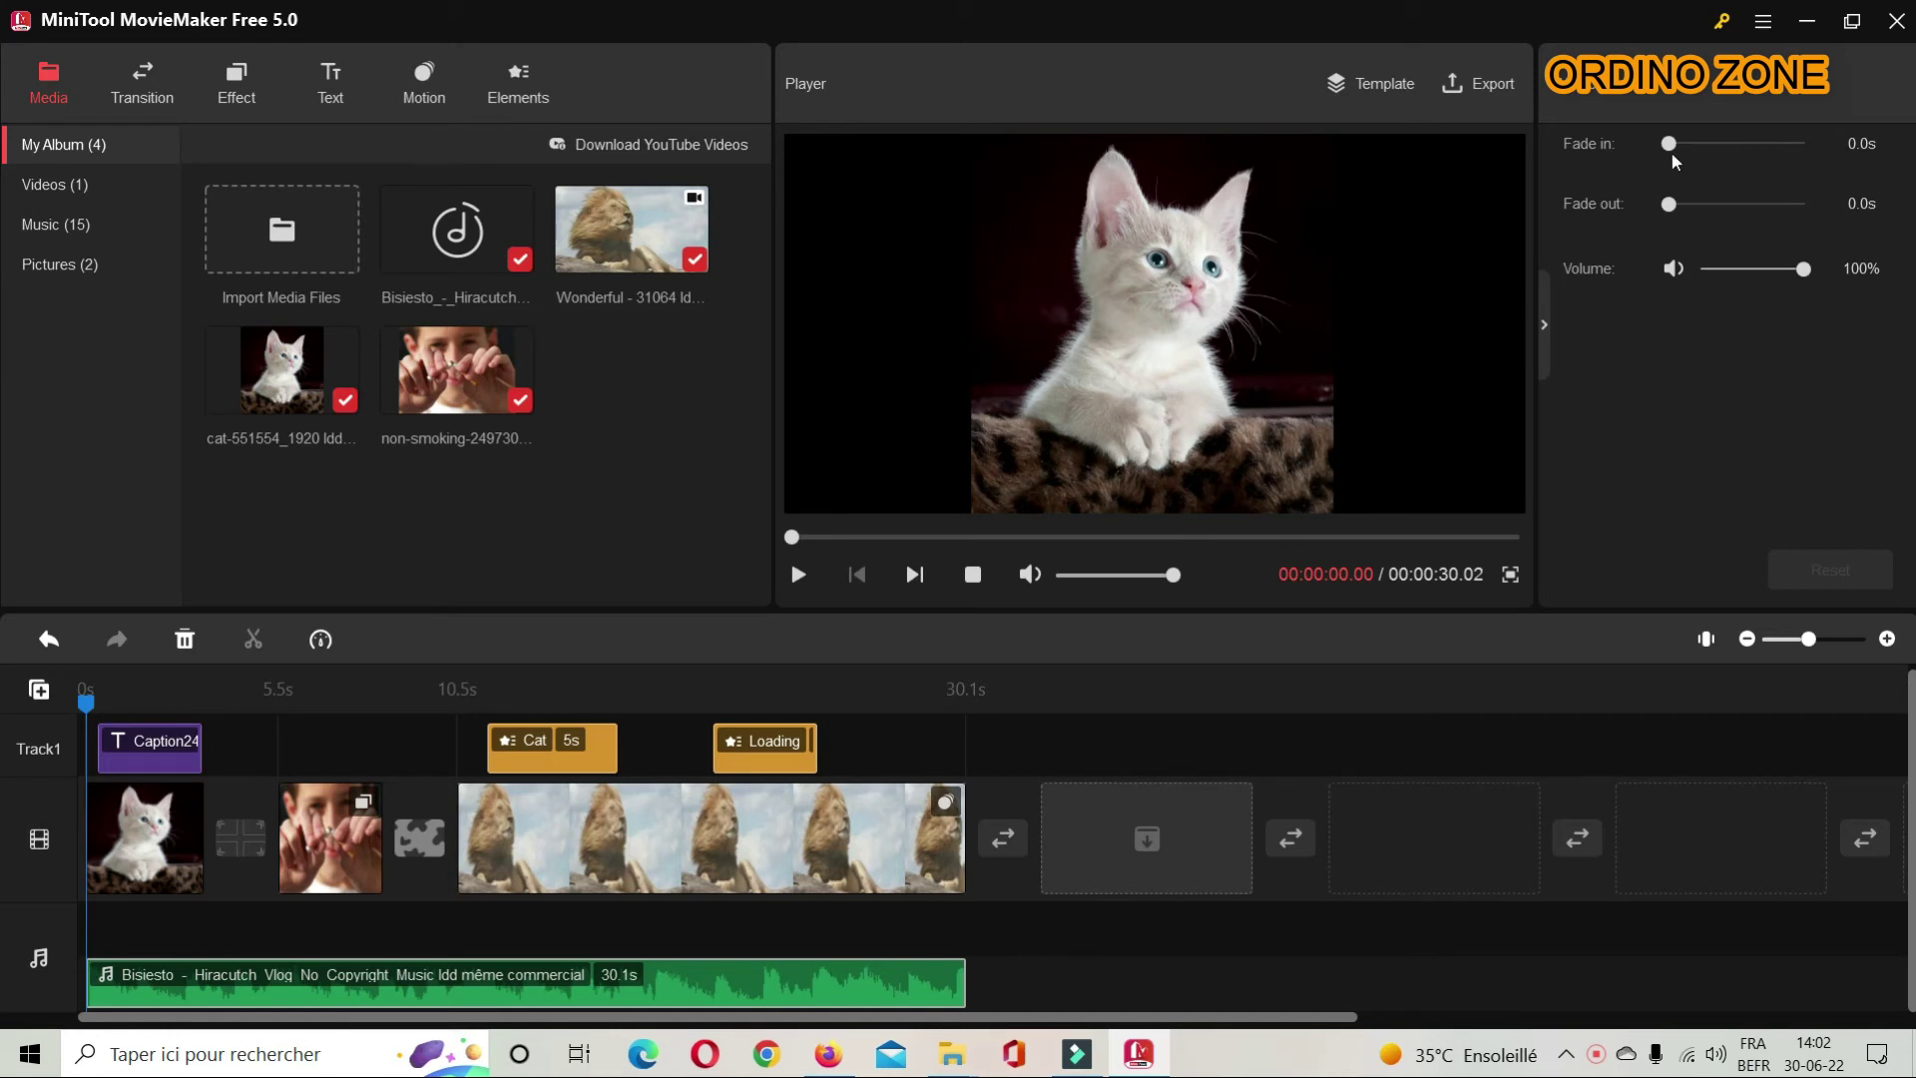
Step: Set the music clip's volume to 95%, leaving its fade in and fade out at 0.0 s
left_click_drag(1668, 144, 1652, 214)
mouse_move(1806, 274)
left_mouse_down()
mouse_move(1761, 271)
mouse_move(1802, 276)
left_mouse_up()
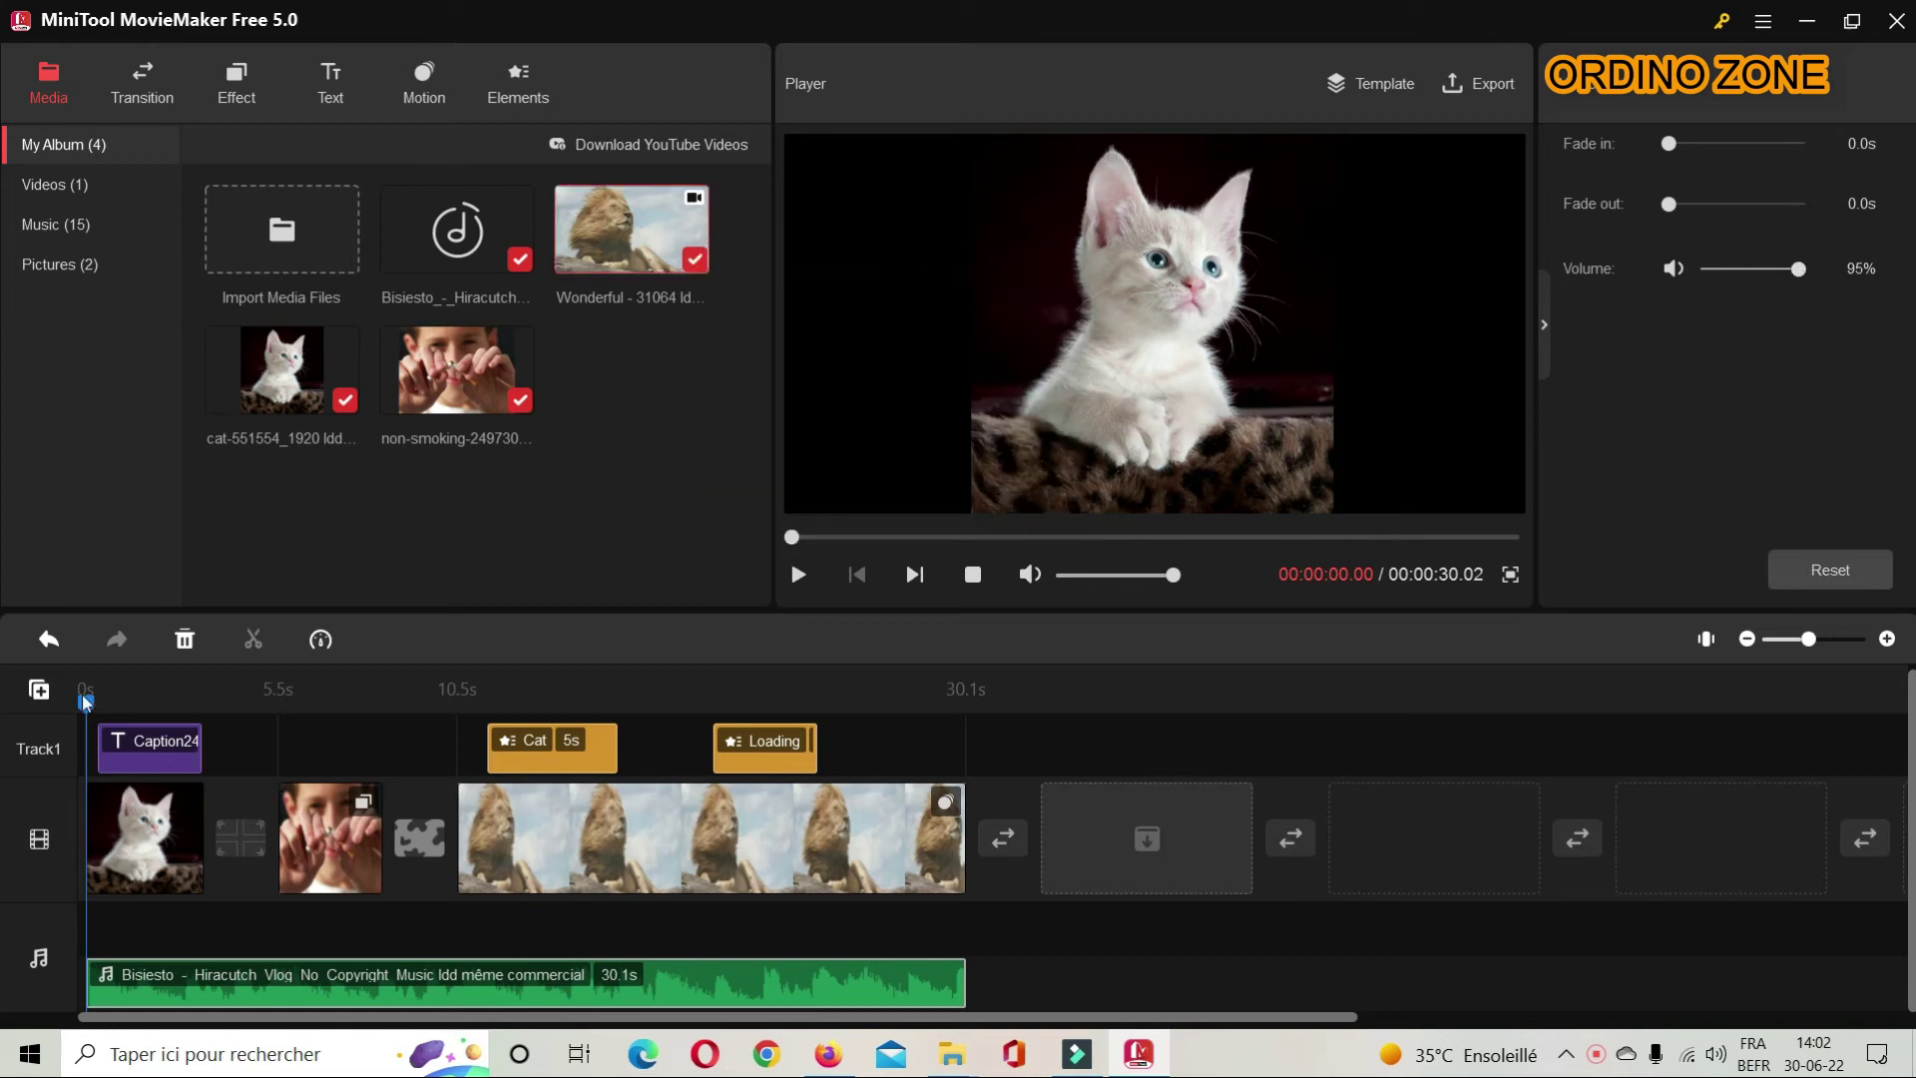
Step: Increase the brightness of the cat picture on the timeline
left_click(127, 834)
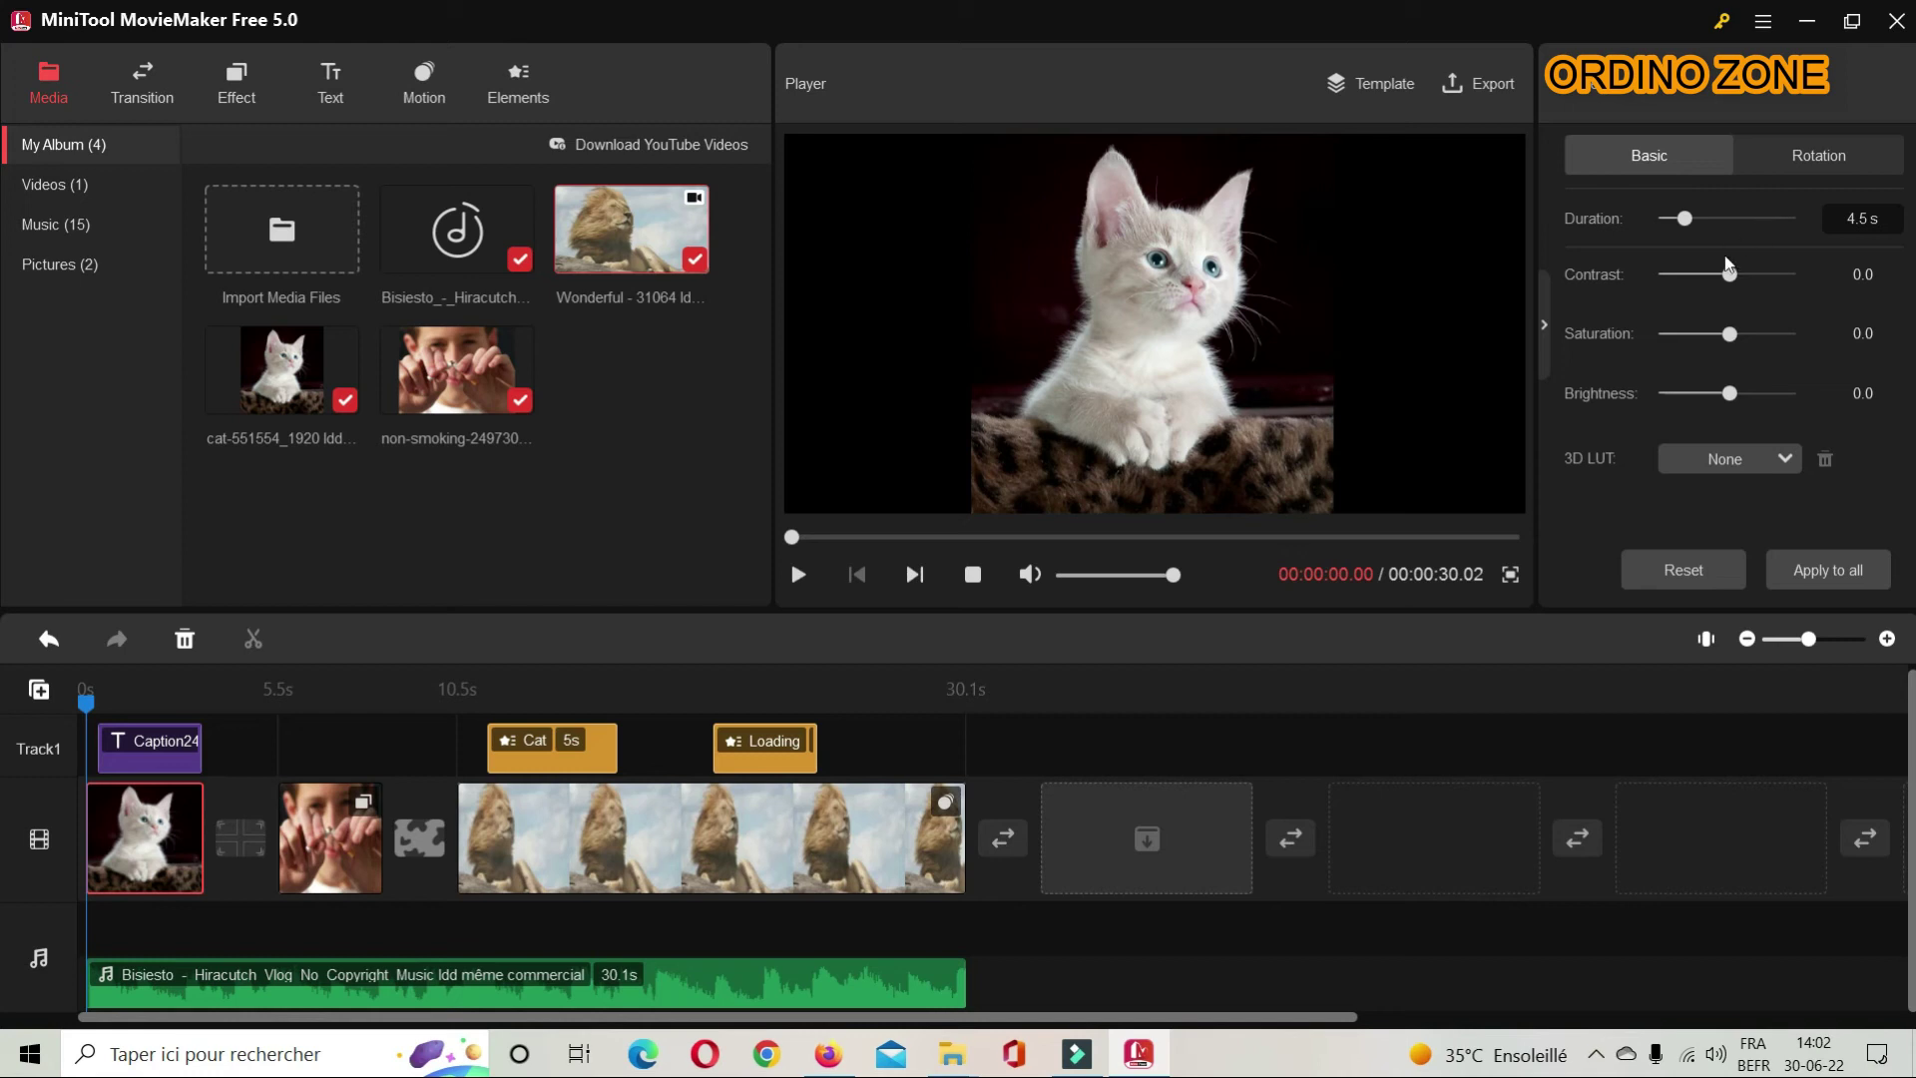
left_click_drag(1729, 393, 1758, 395)
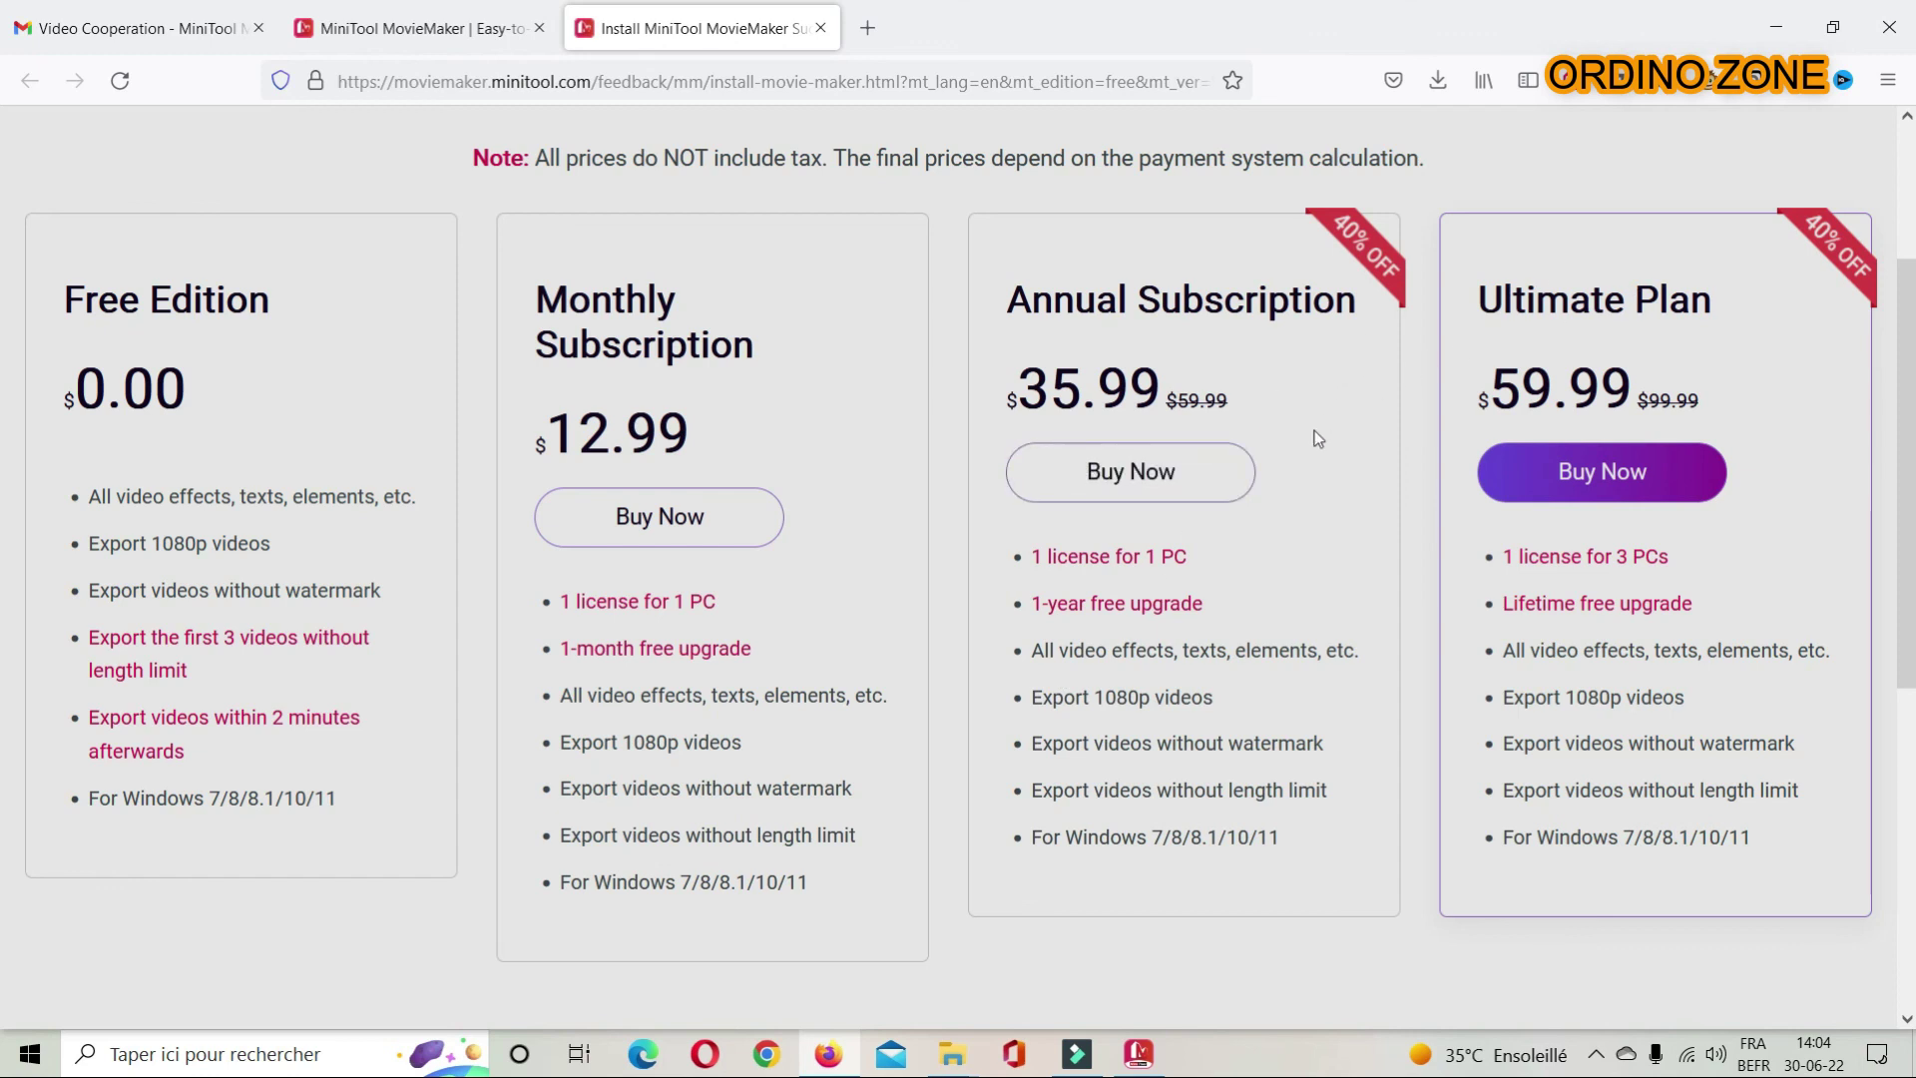
Step: Switch to Firefox and review the prices and features of the MiniTool MovieMaker editions
scroll(1260, 646, "down", 5)
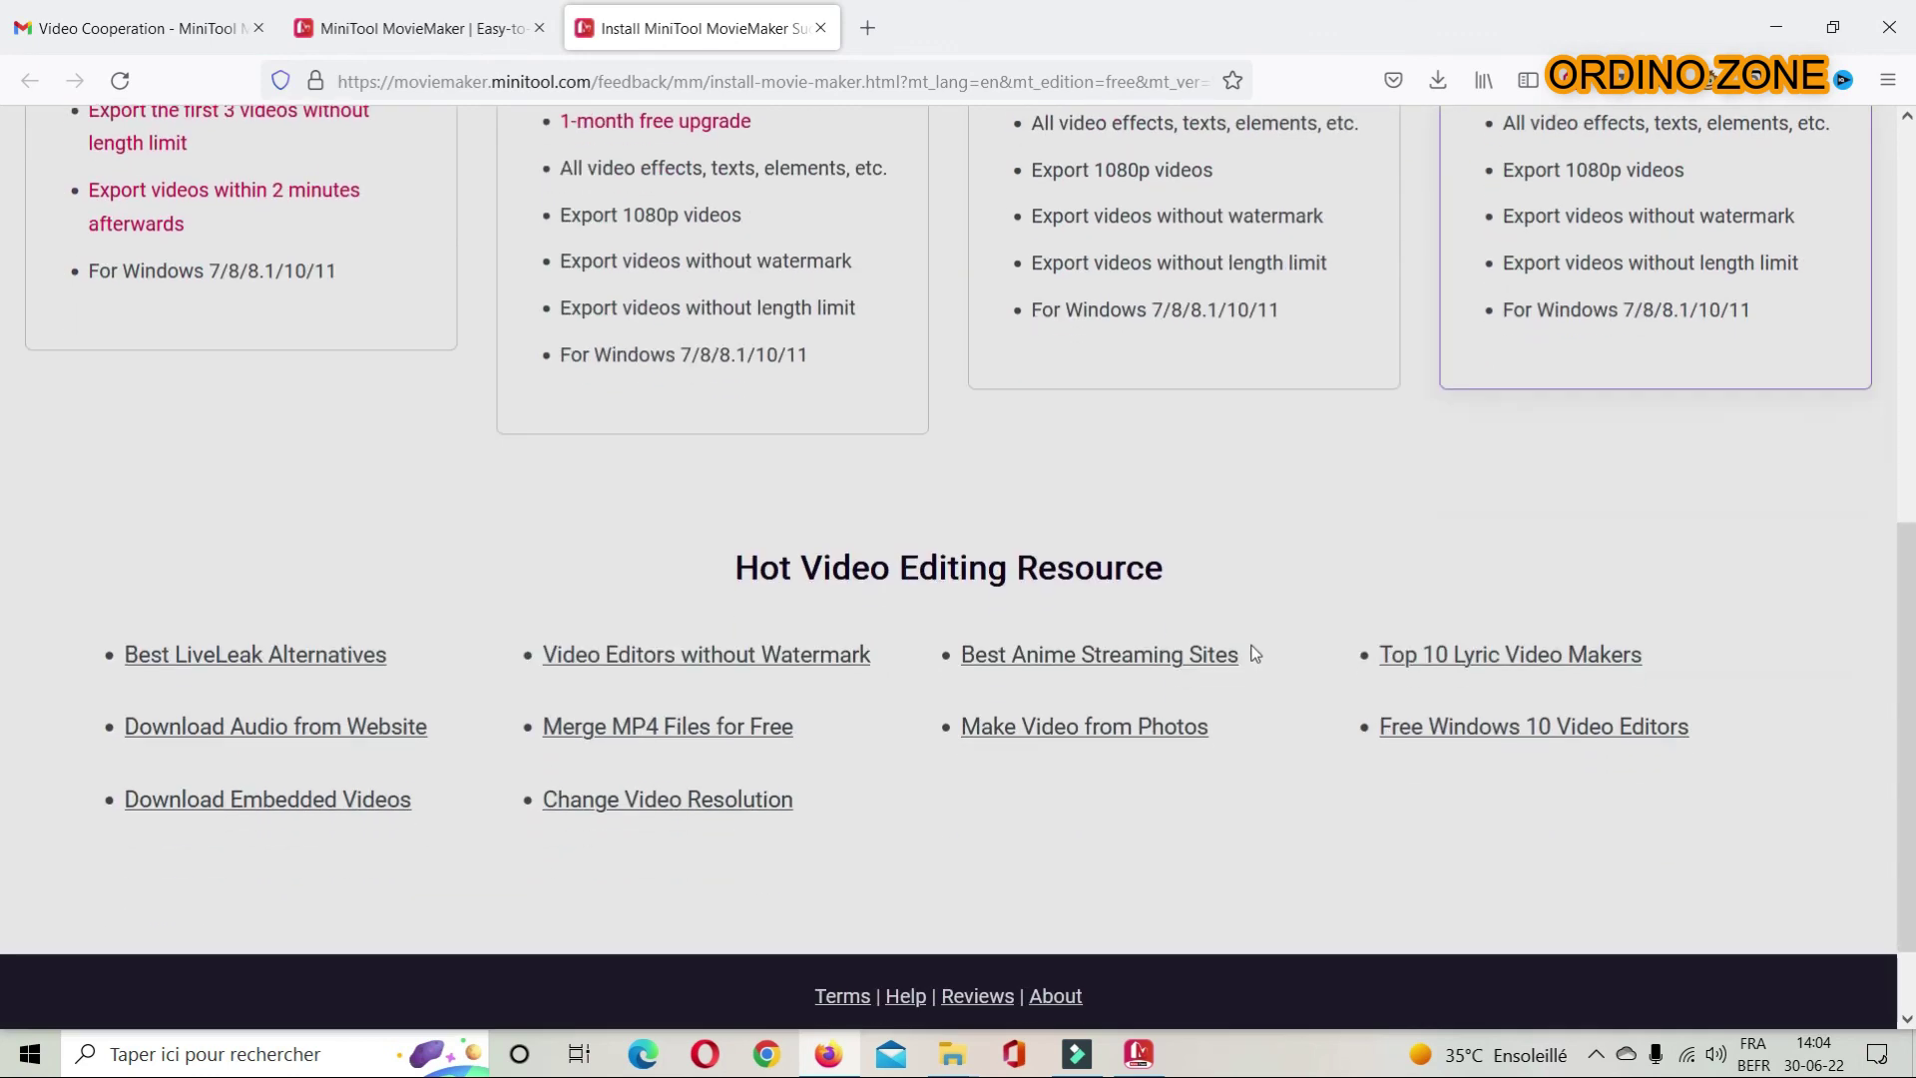
scroll(1256, 653, "up", 8)
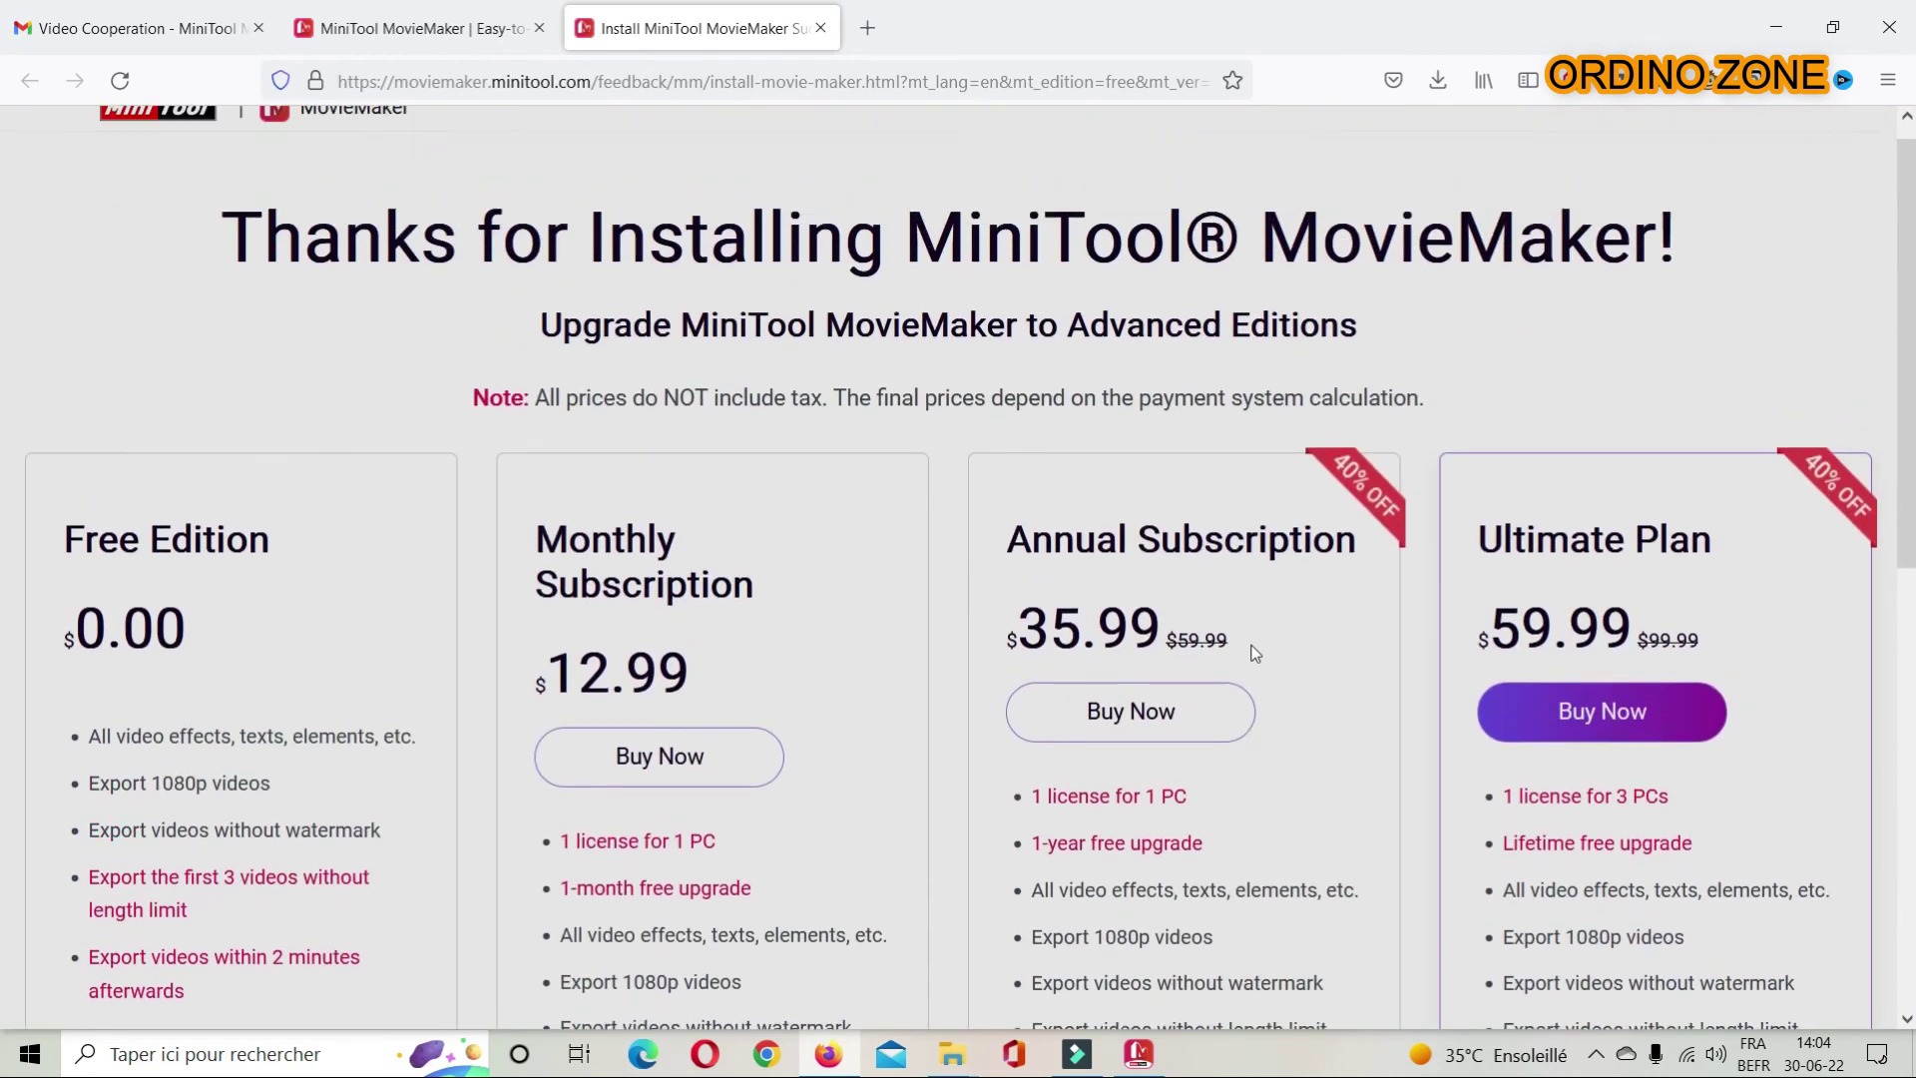